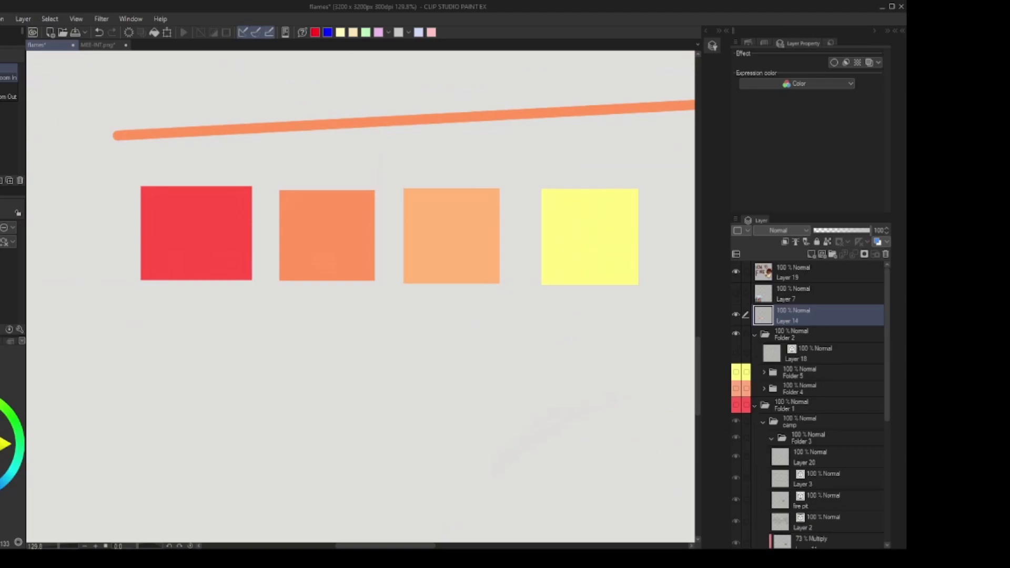
scroll(466, 416, "down", 5)
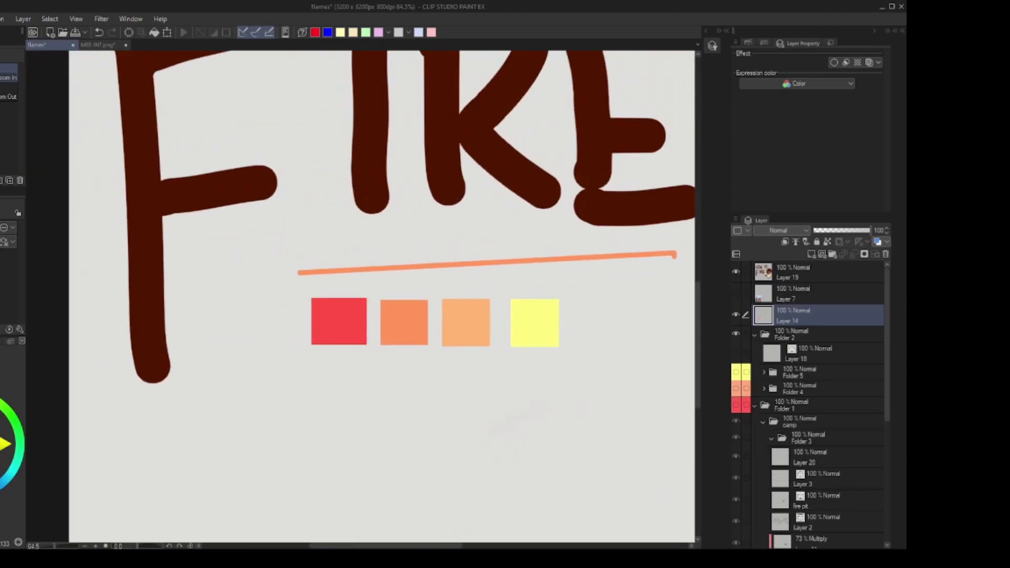
left_click(625, 321)
left_click(576, 357)
left_click_drag(576, 357, 544, 358)
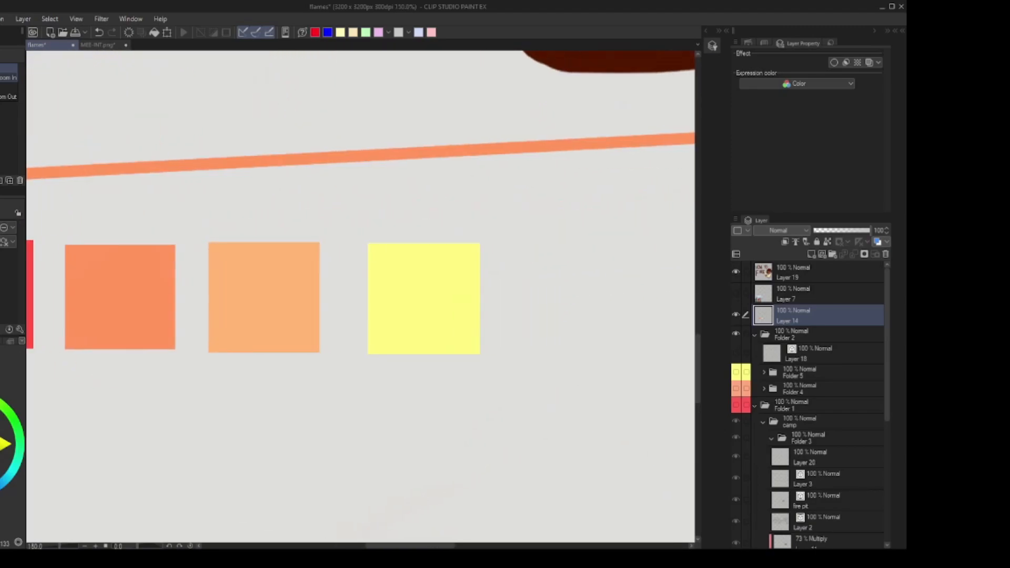
Hide Layer 14 and the title artwork on Layer 19, and show and select Folder 1 with the campsite scene.
left_click(737, 314)
left_click_drag(652, 320, 483, 312)
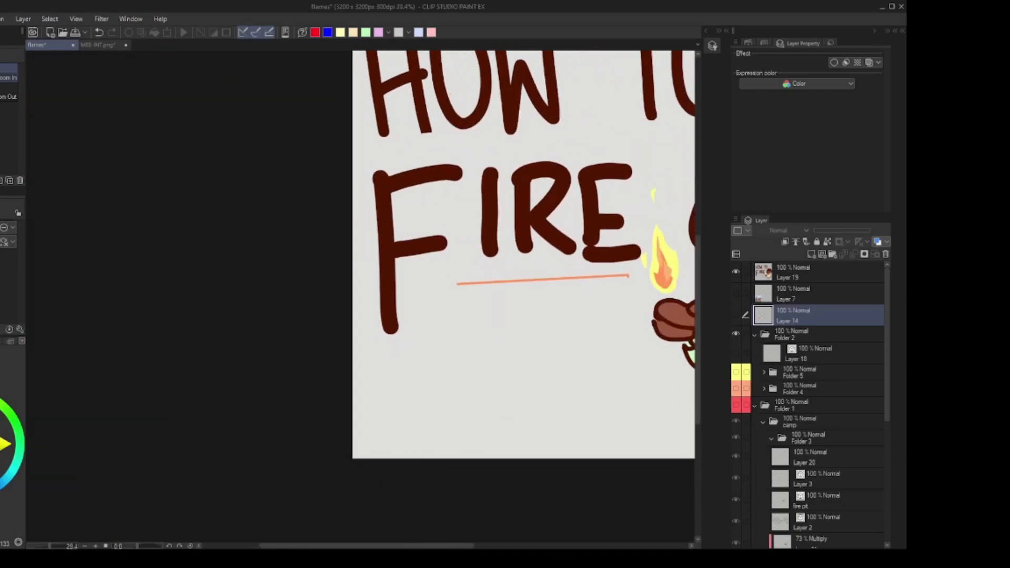
left_click(736, 272)
scroll(763, 358, "down", 2)
left_click(736, 362)
left_click(806, 362)
left_click_drag(610, 221, 449, 373)
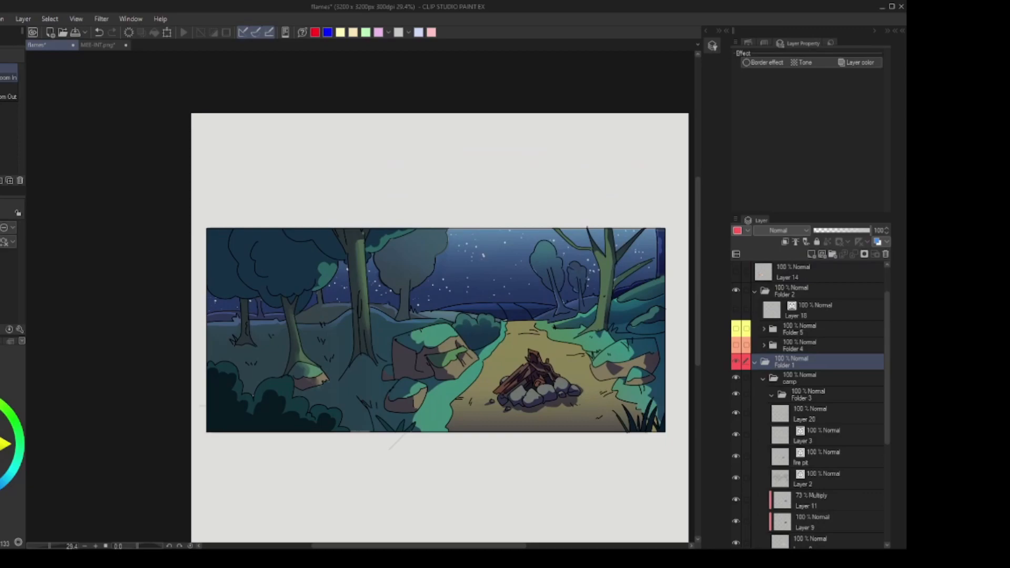
key("p")
left_click(821, 415)
mouse_move(569, 323)
left_mouse_down()
mouse_move(573, 420)
mouse_move(502, 390)
mouse_move(557, 363)
left_mouse_up()
key("ctrl+z")
left_click_drag(529, 427, 584, 424, "ctrl")
left_click_drag(547, 337, 526, 329)
left_click_drag(547, 369, 611, 358)
Show Layer 14 and move its four colour swatches to the blank area just above the campsite scene.
left_click(736, 272)
left_click(821, 273)
key("k")
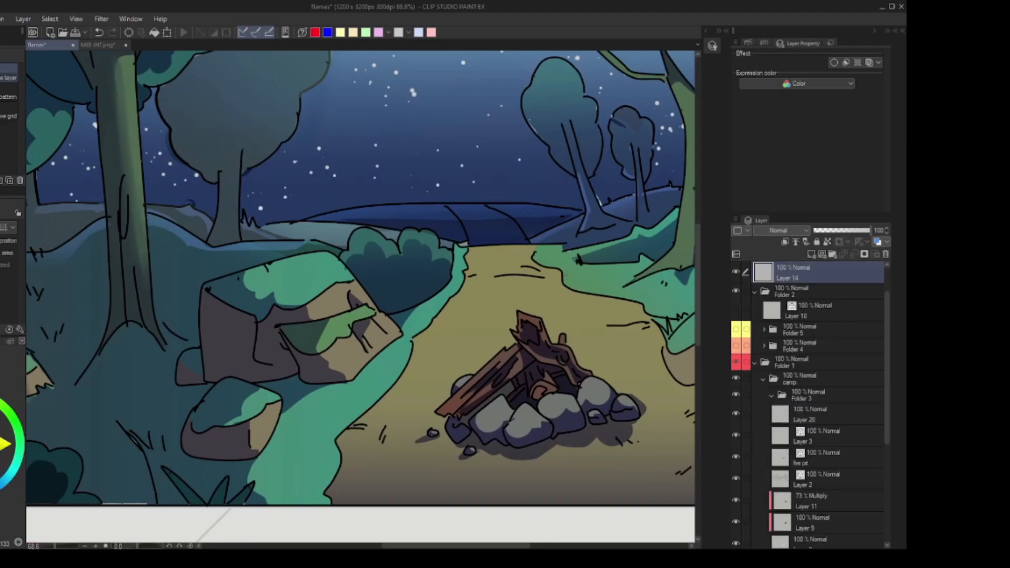
scroll(642, 347, "down", 5)
left_click_drag(471, 478, 563, 213)
mouse_move(552, 200)
left_mouse_down("ctrl")
mouse_move(534, 200)
mouse_move(573, 177)
mouse_move(536, 203)
mouse_move(561, 192)
mouse_move(564, 207)
left_mouse_up("ctrl")
Try G-pen strokes in the red swatch's colour around the swatches above the scene, and undo them.
key("p")
right_click(564, 182)
right_click(414, 228)
mouse_move(371, 225)
left_mouse_down()
mouse_move(399, 201)
mouse_move(370, 226)
left_mouse_up()
key("ctrl+z")
key("ctrl+z")
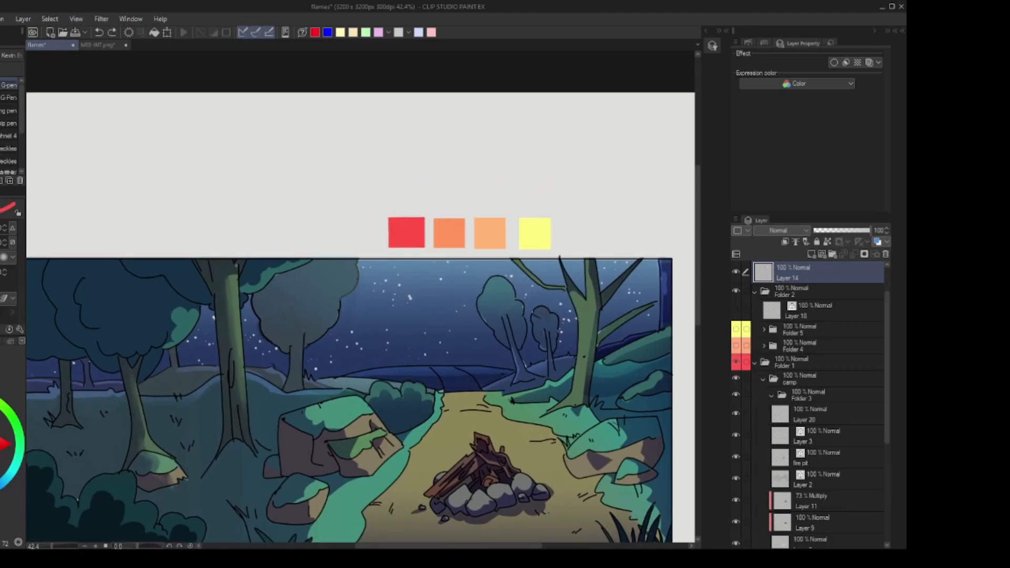
mouse_move(416, 200)
left_mouse_down()
mouse_move(526, 196)
mouse_move(399, 215)
left_mouse_up()
key("ctrl+z")
mouse_move(540, 230)
left_mouse_down()
mouse_move(527, 190)
mouse_move(442, 221)
mouse_move(454, 212)
mouse_move(555, 223)
left_mouse_up()
left_click_drag(576, 216, 511, 217)
key("ctrl+z")
key("ctrl+z")
key("ctrl+z")
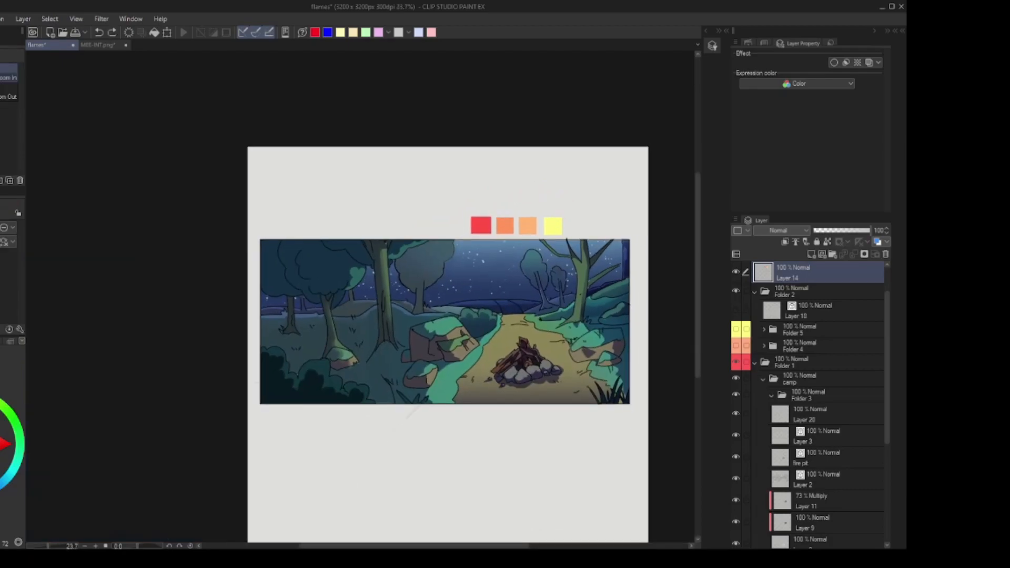
key("p")
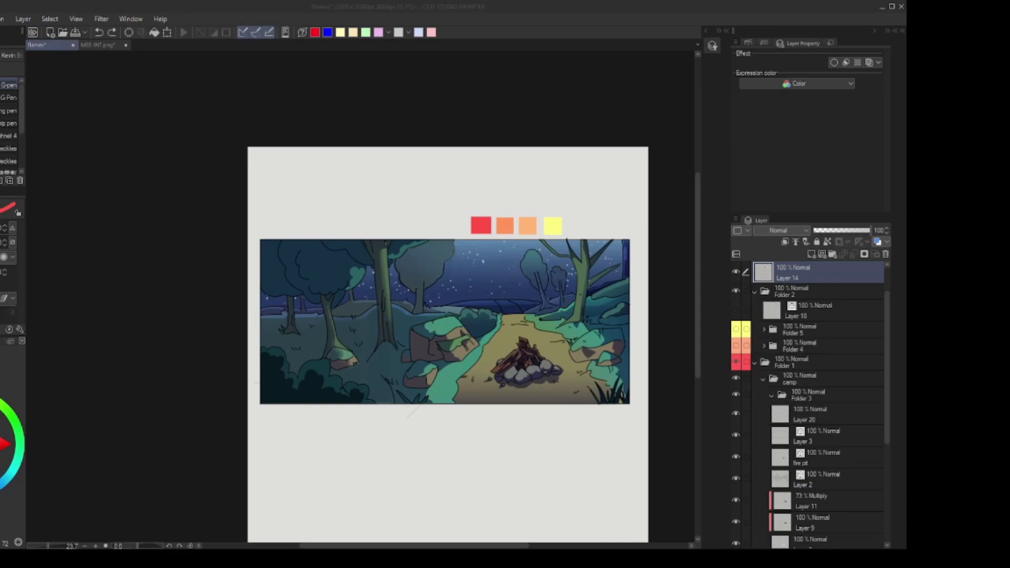
left_click_drag(457, 196, 467, 200)
key("ctrl+z")
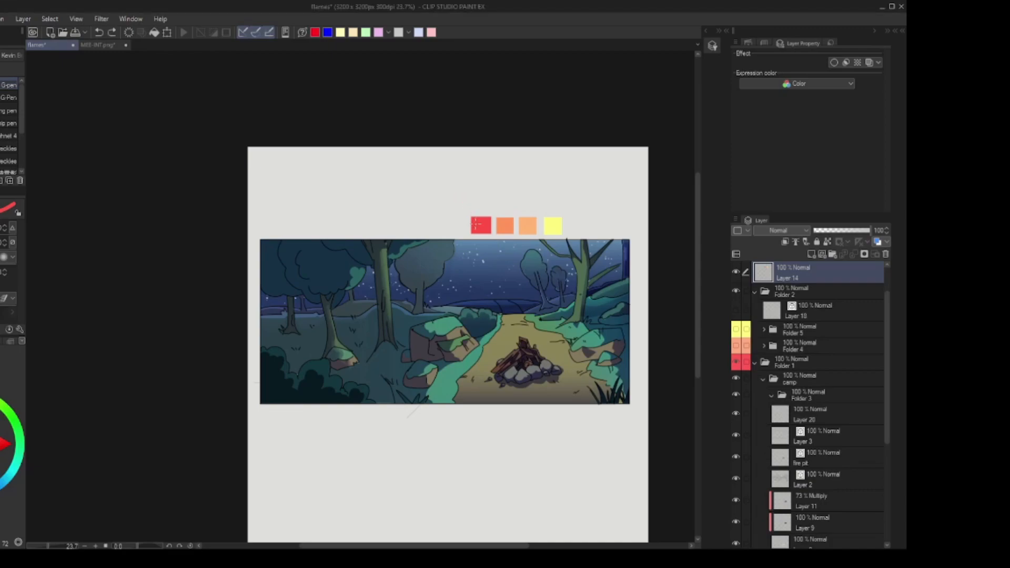
Try a red Lasso fill shape on the scene and a Lasso selection near the swatches, and discard both.
key("u")
scroll(472, 212, "down", 1)
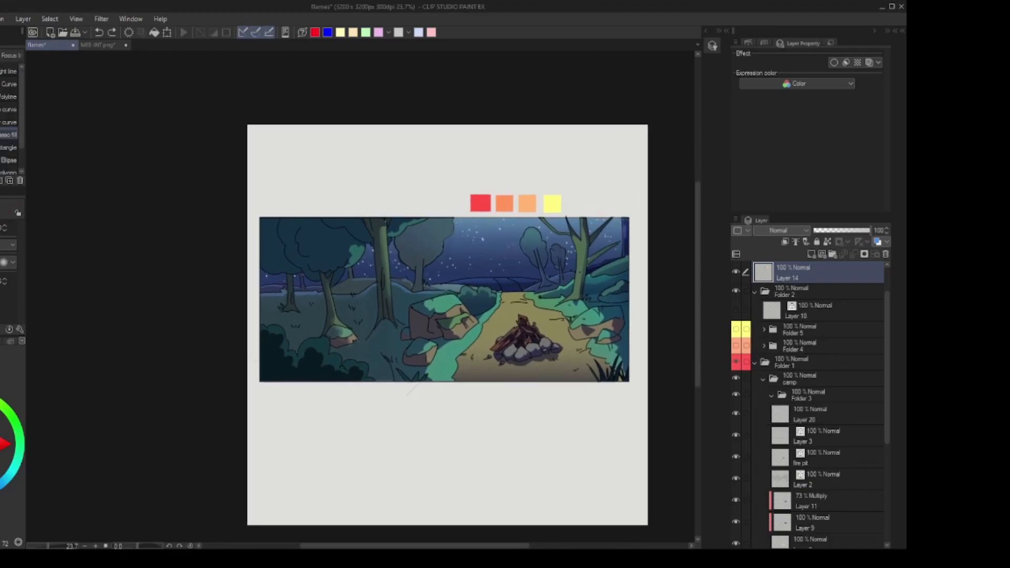
left_click_drag(369, 273, 376, 286)
key("ctrl+z")
key("m")
mouse_move(469, 202)
left_mouse_down()
mouse_move(564, 209)
mouse_move(468, 204)
left_mouse_up()
key("ctrl+d")
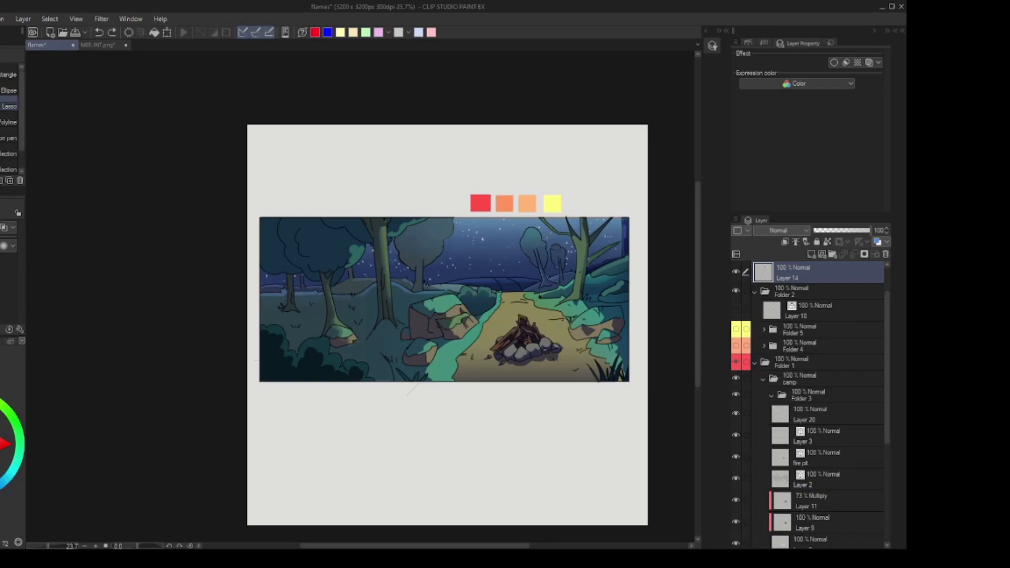
Try red Lasso fill shapes over the middle of the campsite scene, and undo them.
key("u")
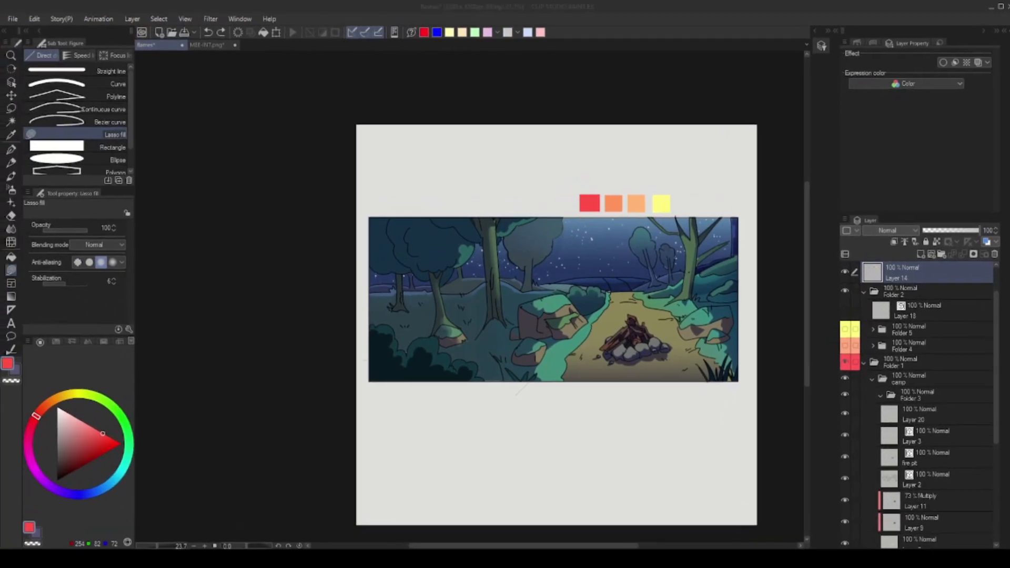
mouse_move(498, 286)
left_mouse_down()
mouse_move(503, 332)
mouse_move(507, 283)
mouse_move(499, 293)
left_mouse_up()
key("ctrl+z")
mouse_move(572, 293)
left_mouse_down()
mouse_move(602, 352)
mouse_move(584, 276)
mouse_move(573, 403)
mouse_move(548, 257)
left_mouse_up()
key("ctrl+z")
key("ctrl+z")
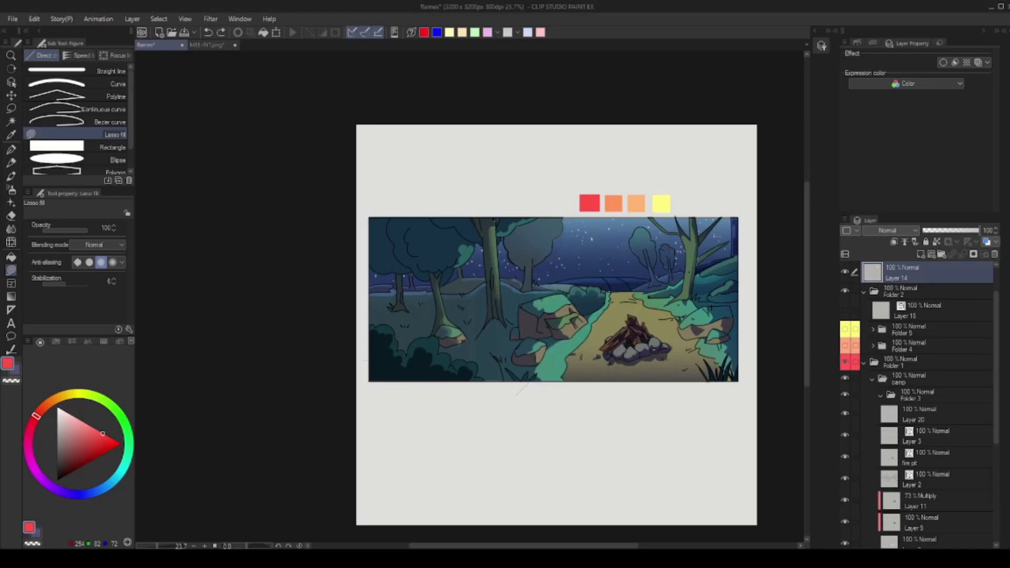
Pick the yellow swatch's colour, switch to Lasso fill and make Layer 20 in Folder 3 the active layer.
key("p")
scroll(552, 295, "up", 3)
left_click(598, 132, "alt")
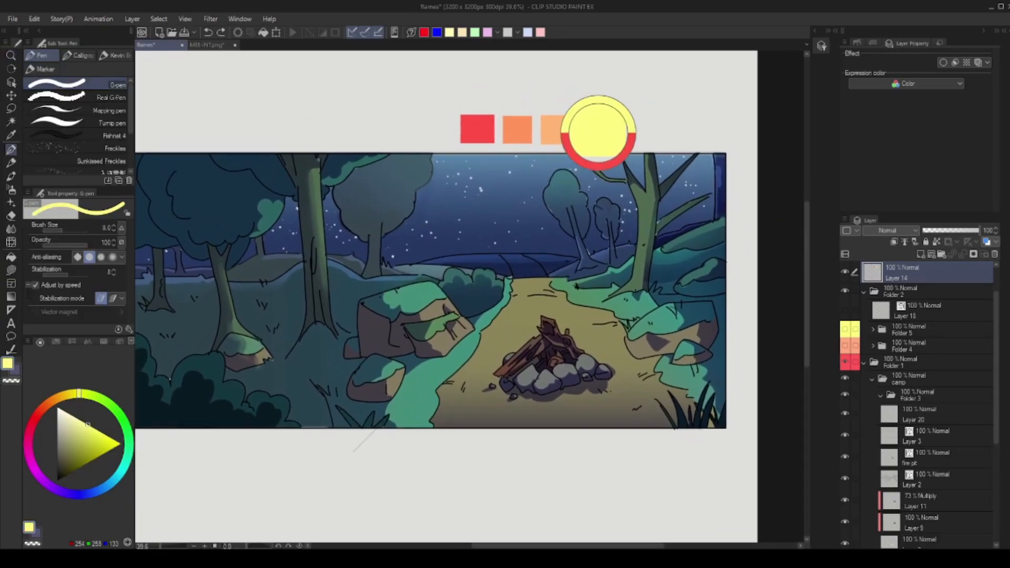
key("ctrl+space")
left_click_drag(568, 308, 613, 308)
key("u")
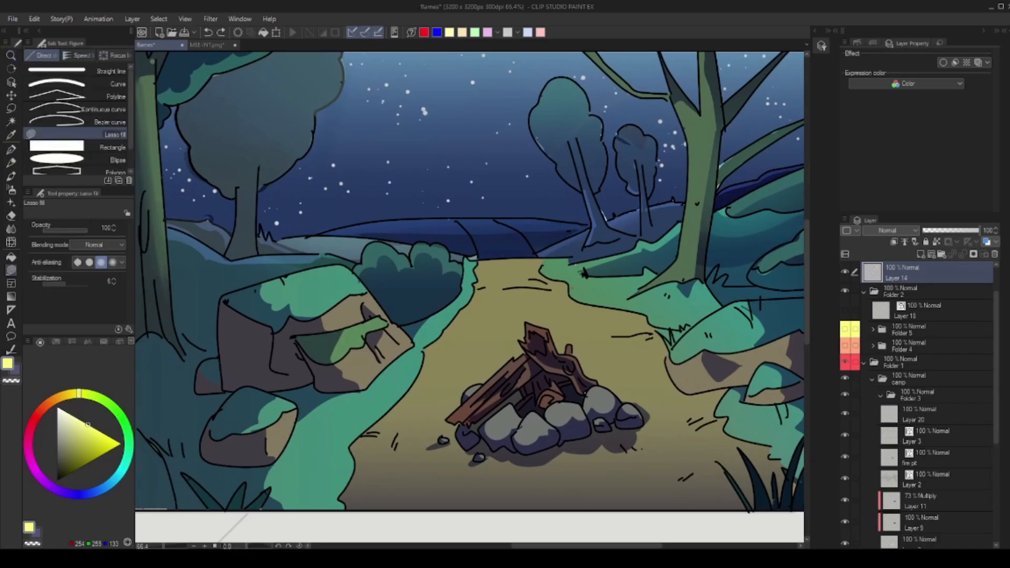
left_click(926, 414)
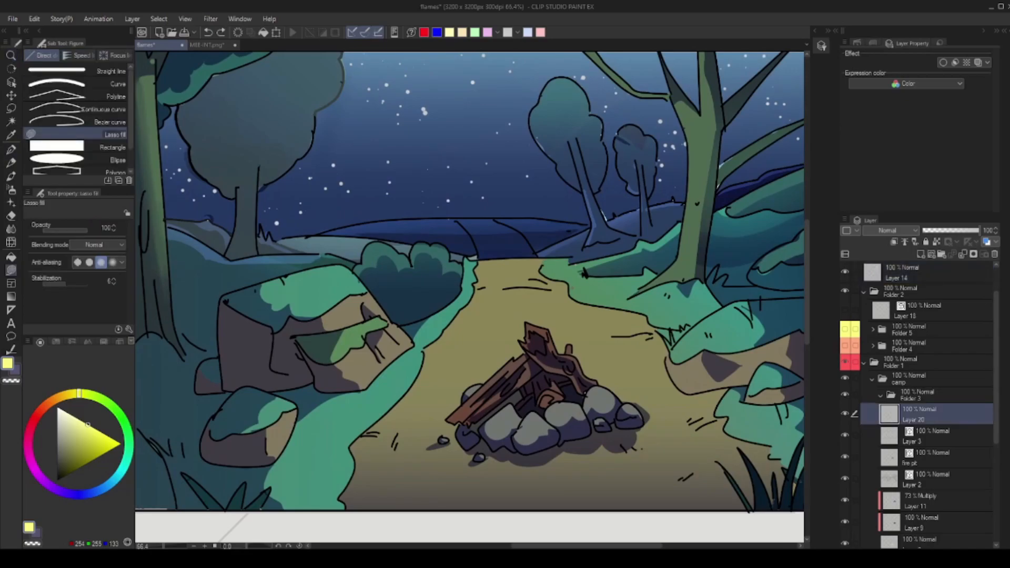
scroll(469, 297, "up", 2)
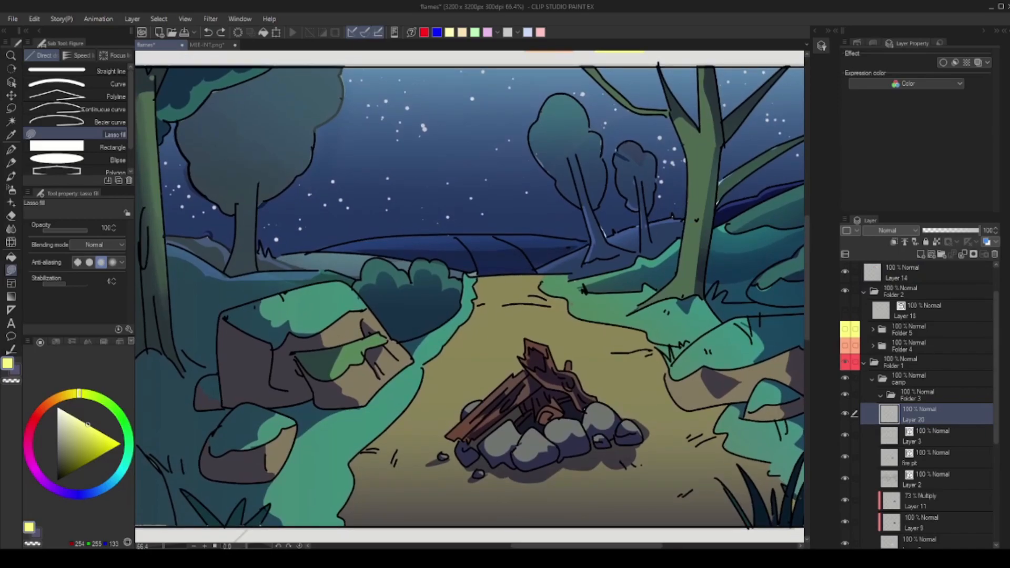
mouse_move(515, 403)
left_mouse_down()
mouse_move(484, 414)
mouse_move(506, 399)
mouse_move(499, 403)
mouse_move(576, 420)
mouse_move(528, 323)
mouse_move(532, 246)
left_mouse_up()
key("ctrl+z")
key("ctrl+z")
left_click_drag(531, 295, 535, 305)
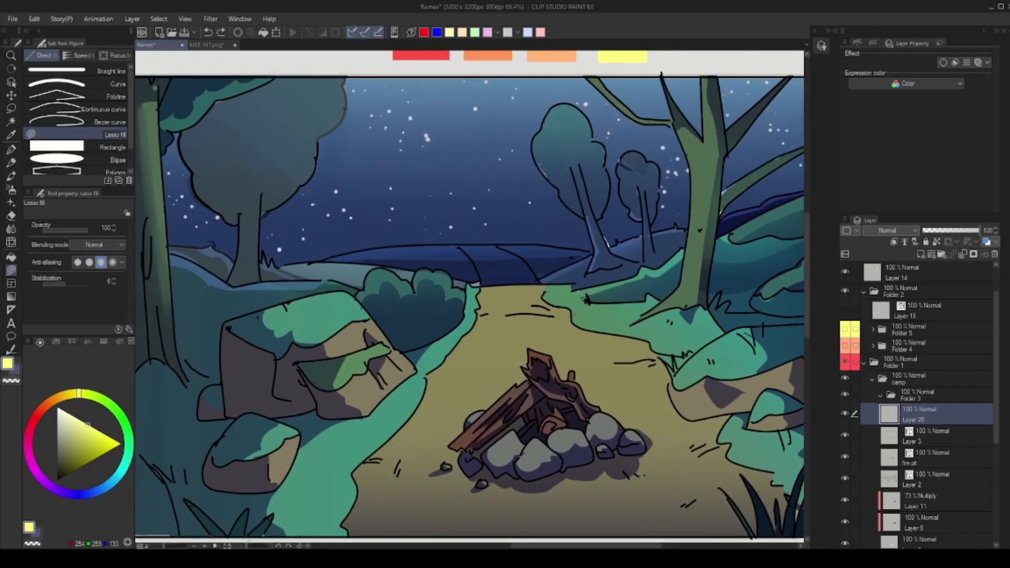
mouse_move(519, 423)
left_mouse_down()
mouse_move(538, 350)
mouse_move(547, 392)
mouse_move(526, 445)
mouse_move(511, 352)
mouse_move(521, 416)
mouse_move(559, 341)
mouse_move(569, 396)
mouse_move(550, 409)
mouse_move(556, 352)
mouse_move(545, 437)
mouse_move(528, 405)
mouse_move(571, 371)
mouse_move(562, 394)
mouse_move(530, 340)
mouse_move(536, 376)
mouse_move(538, 321)
mouse_move(547, 363)
mouse_move(526, 378)
left_mouse_up()
key("ctrl+z")
key("ctrl+z")
key("ctrl+z")
Lasso-fill the campfire's yellow flame body with pointed tongues over the logs, plus a small detached flame above it.
mouse_move(580, 346)
left_mouse_down()
mouse_move(588, 395)
mouse_move(563, 426)
left_mouse_up()
mouse_move(589, 365)
left_mouse_down()
mouse_move(593, 413)
mouse_move(580, 426)
mouse_move(569, 385)
mouse_move(582, 417)
left_mouse_up()
mouse_move(540, 357)
left_mouse_down()
mouse_move(543, 389)
mouse_move(554, 365)
left_mouse_up()
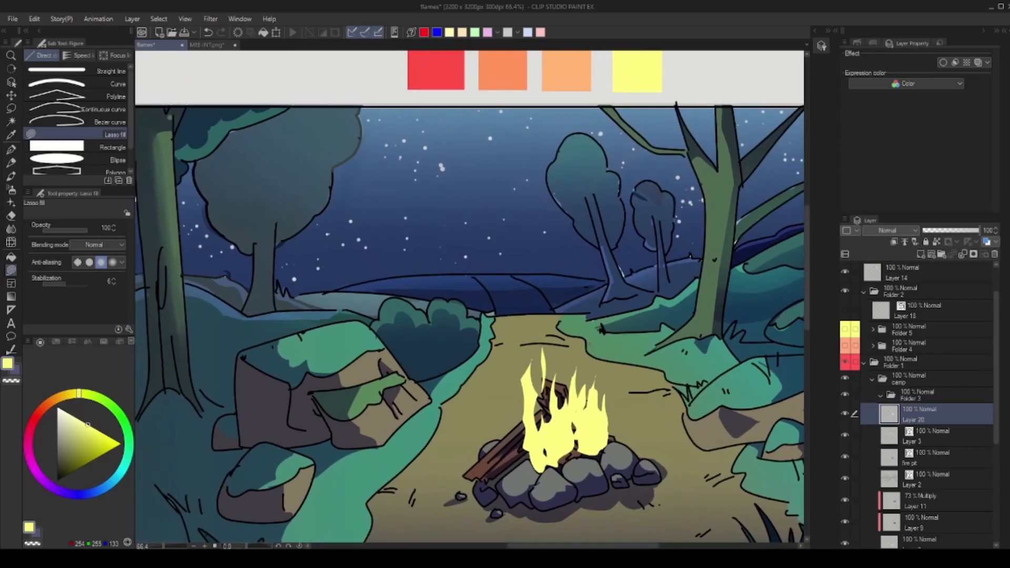
mouse_move(562, 326)
left_mouse_down()
mouse_move(563, 352)
mouse_move(572, 323)
left_mouse_up()
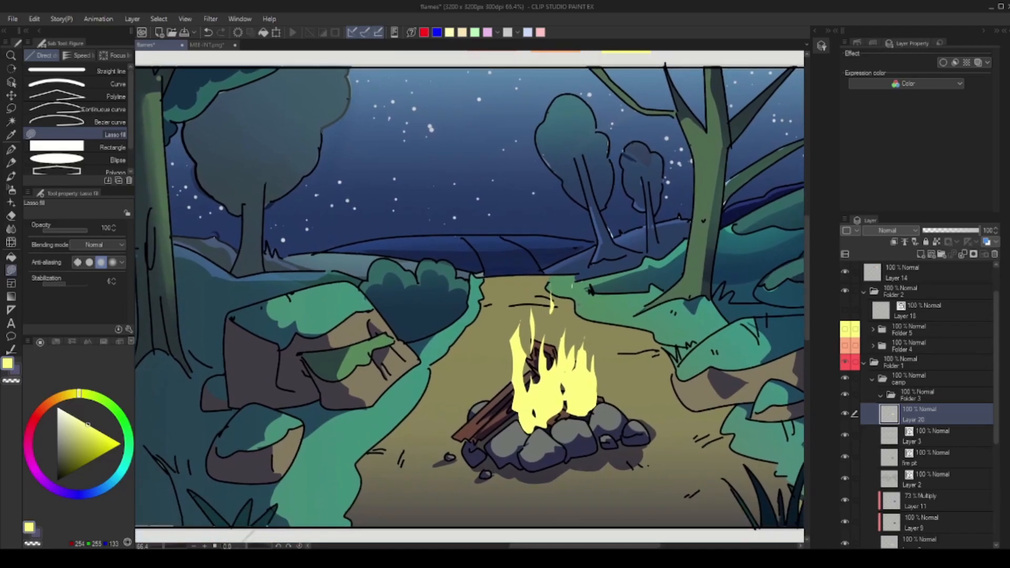
Extend the yellow fire with Lasso fill shapes, including a shorter flame tongue over the logs on its left side.
mouse_move(562, 380)
left_mouse_down()
mouse_move(552, 419)
mouse_move(566, 420)
mouse_move(566, 391)
mouse_move(587, 389)
left_mouse_up()
mouse_move(538, 420)
left_mouse_down()
mouse_move(520, 392)
mouse_move(534, 420)
mouse_move(515, 407)
left_mouse_up()
key("ctrl+z")
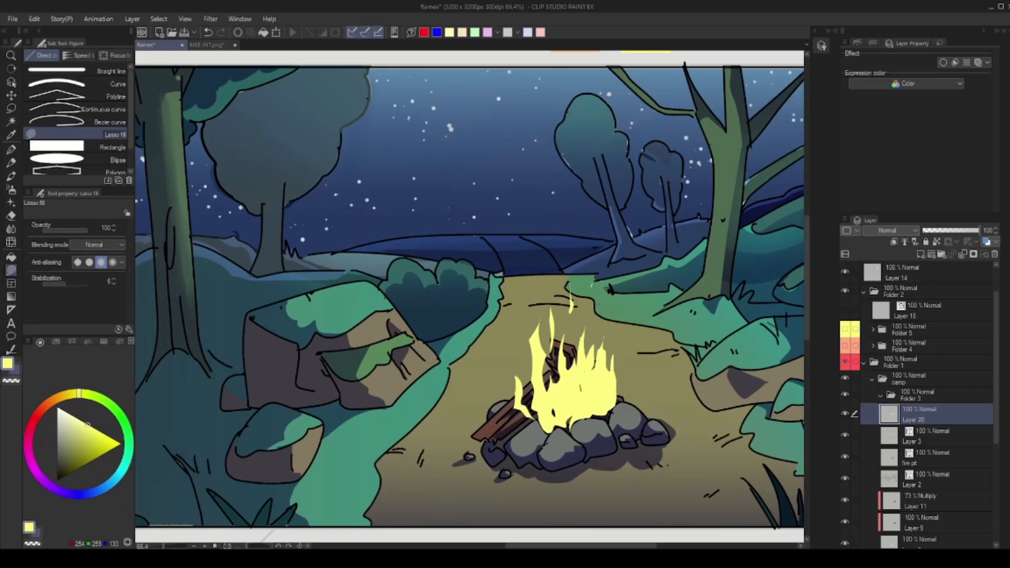
mouse_move(530, 373)
left_mouse_down()
mouse_move(533, 389)
mouse_move(525, 384)
mouse_move(555, 385)
mouse_move(529, 364)
mouse_move(508, 402)
left_mouse_up()
key("ctrl+z")
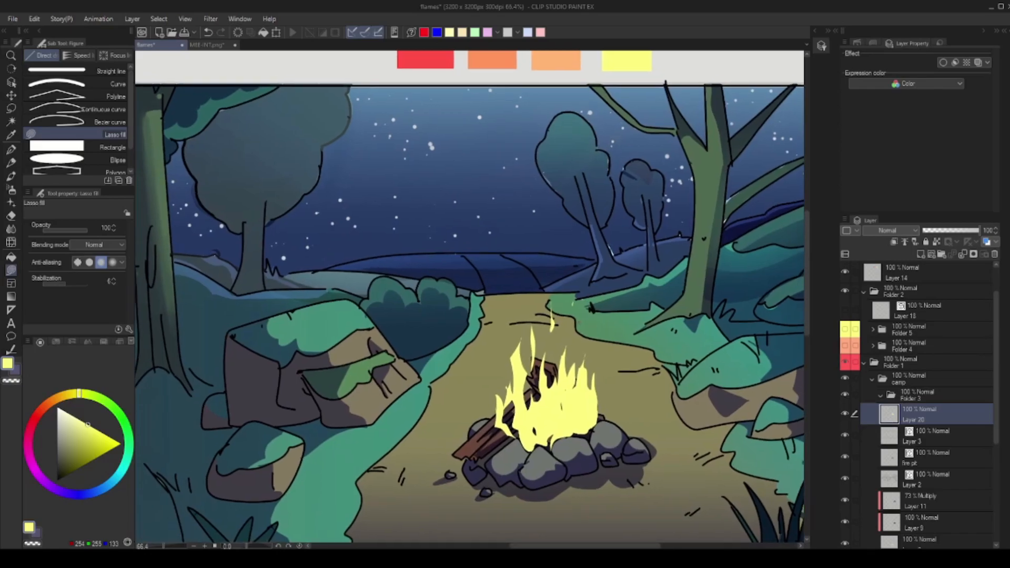
Trim the right edge of the yellow flames with the Hard eraser.
key("e")
left_click_drag(590, 355, 594, 424)
key("ctrl+z")
mouse_move(588, 356)
left_mouse_down()
mouse_move(577, 432)
mouse_move(599, 416)
mouse_move(592, 433)
left_mouse_up()
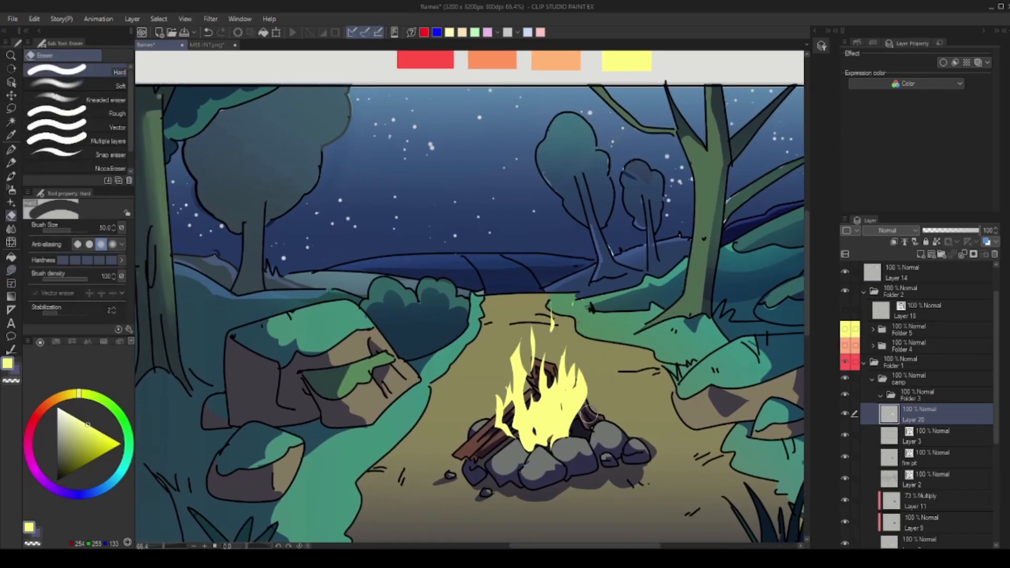
Lasso-fill a small detached yellow flame beside the right edge of the fire.
key("u")
left_click_drag(593, 389, 591, 413)
key("ctrl+z")
key("ctrl+y")
key("ctrl+z")
mouse_move(572, 329)
left_mouse_down()
mouse_move(569, 308)
mouse_move(532, 322)
mouse_move(575, 319)
left_mouse_up()
key("ctrl+z")
key("ctrl+space")
key("e")
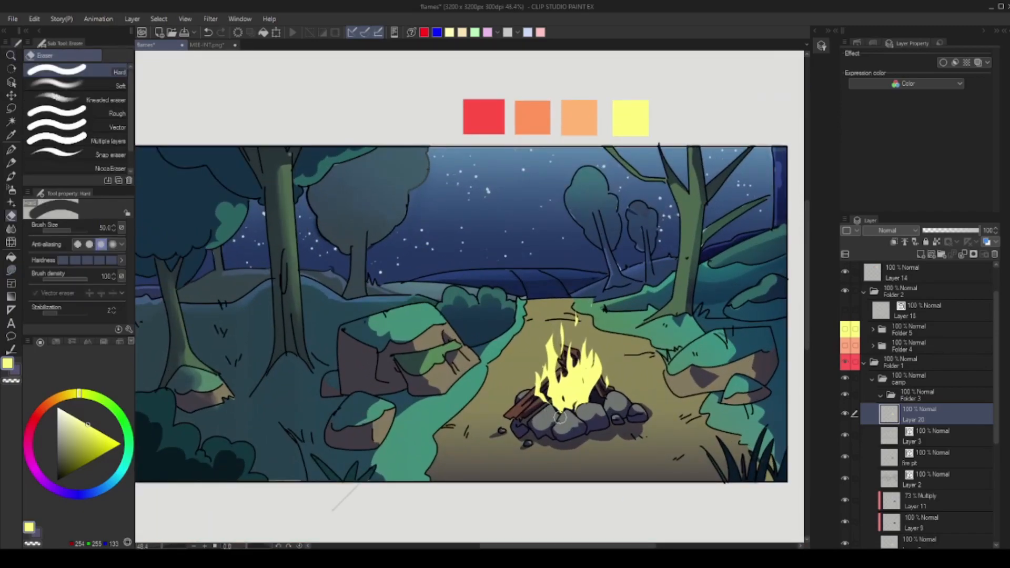
scroll(560, 418, "up", 1)
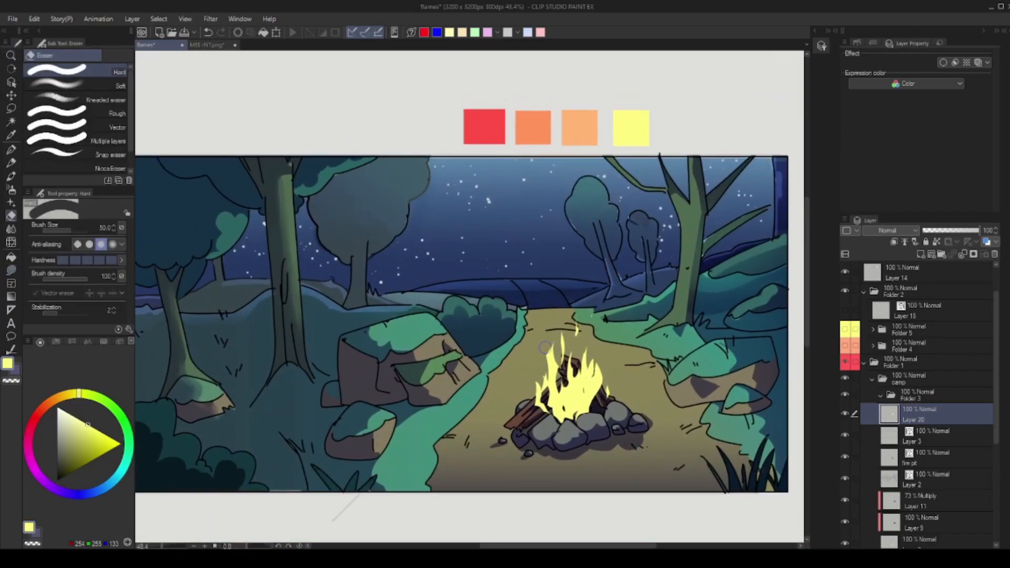
key("u")
left_click_drag(463, 316, 440, 322)
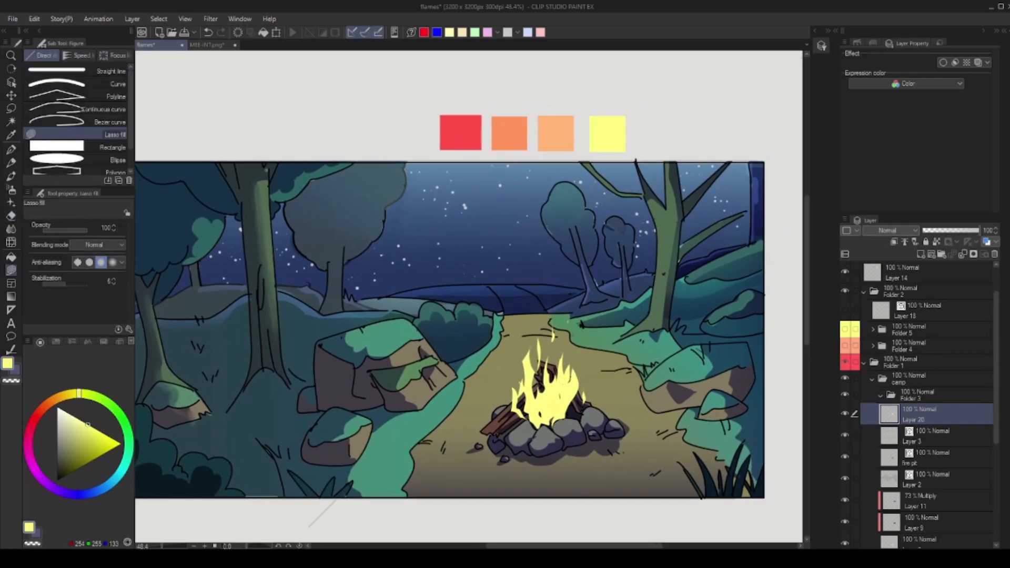
left_click_drag(551, 337, 584, 359)
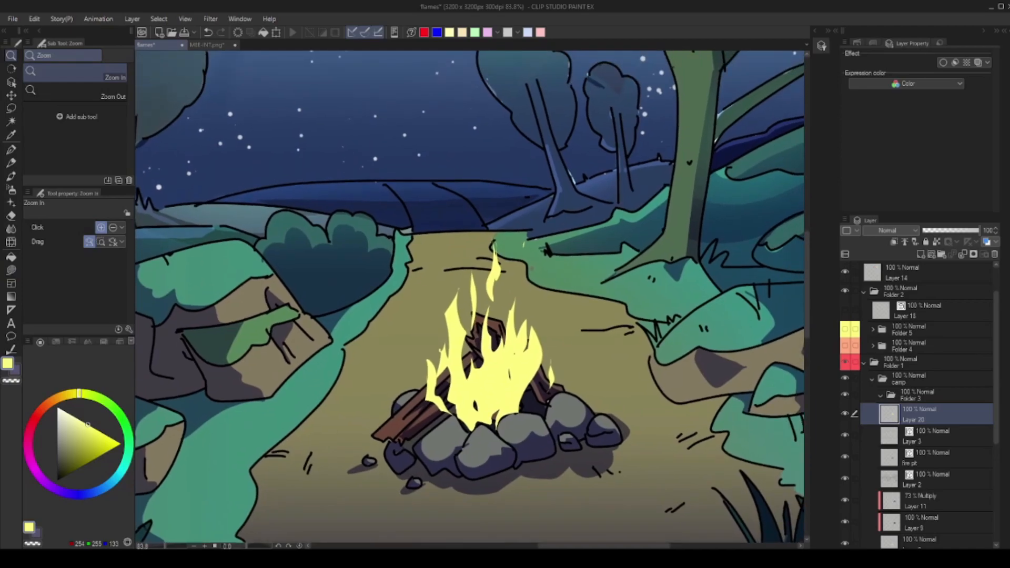
Pick the darker orange swatch's colour and switch back to Lasso fill for the campfire's inner flames.
key("ctrl+minus")
key("ctrl+minus")
key("p")
left_click(495, 104, "alt")
mouse_move(495, 104)
left_mouse_down()
mouse_move(476, 158)
mouse_move(513, 148)
mouse_move(490, 184)
left_mouse_up()
key("ctrl+z")
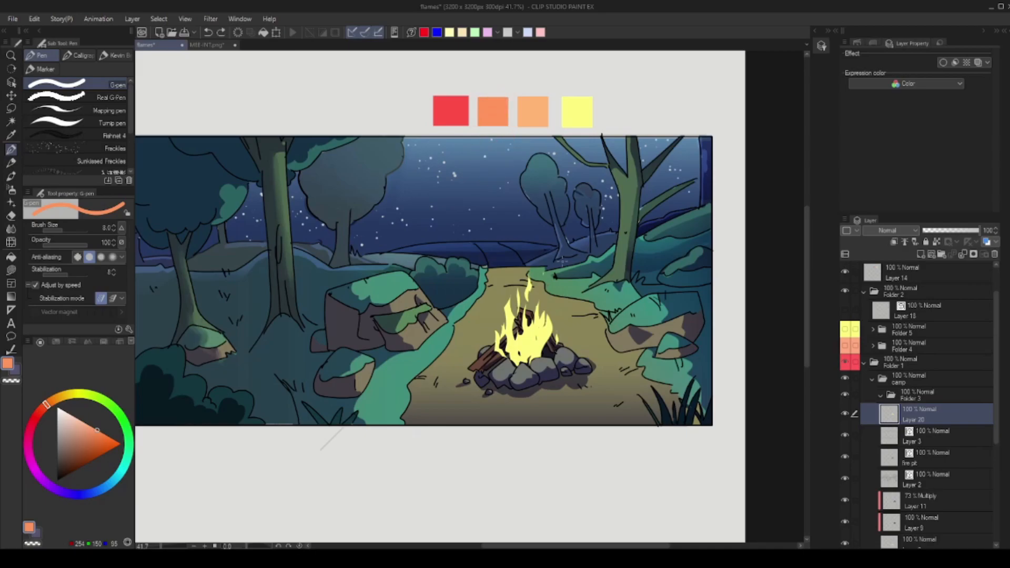
left_click_drag(558, 340, 584, 340)
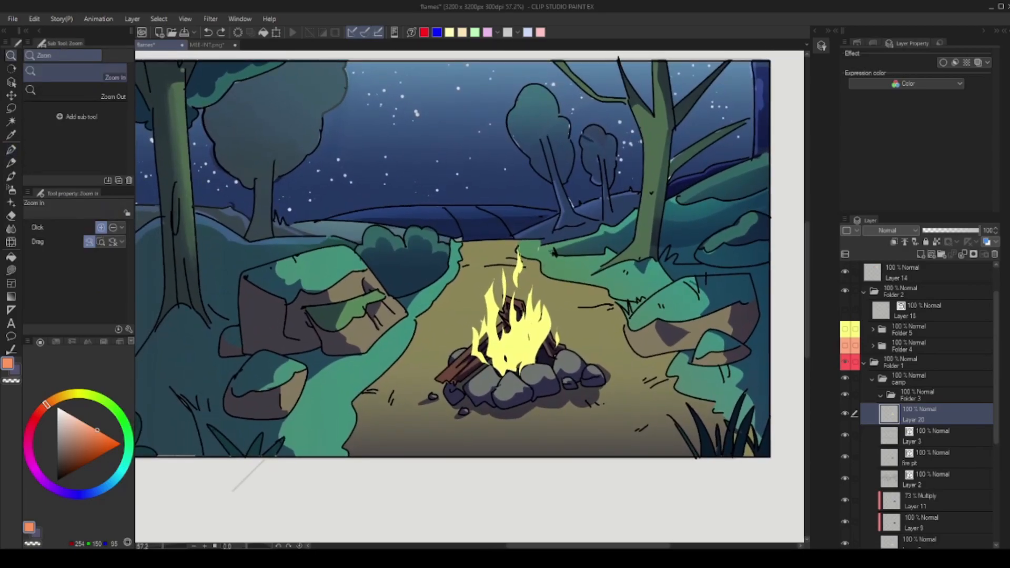
key("u")
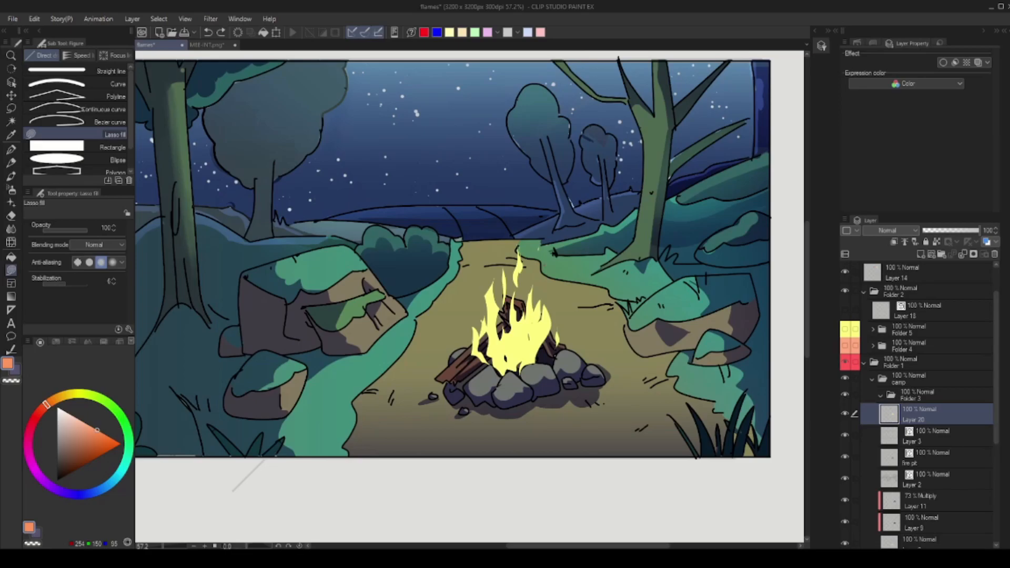
left_click_drag(503, 356, 586, 355)
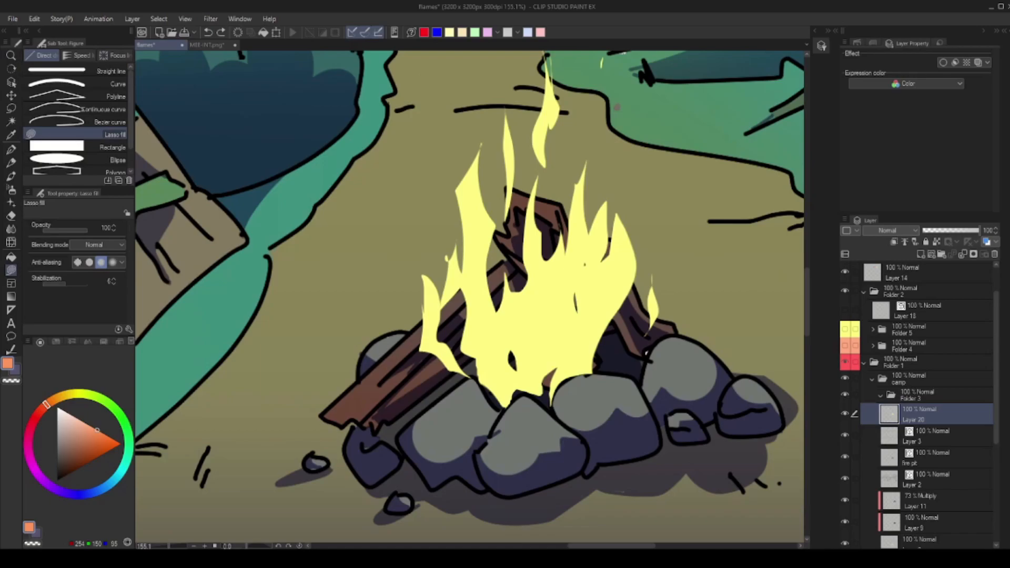
Lasso-fill wavy orange inner flames inside the tongues and centre of the main yellow fire.
mouse_move(473, 341)
left_mouse_down()
mouse_move(480, 284)
mouse_move(499, 331)
mouse_move(507, 400)
left_mouse_up()
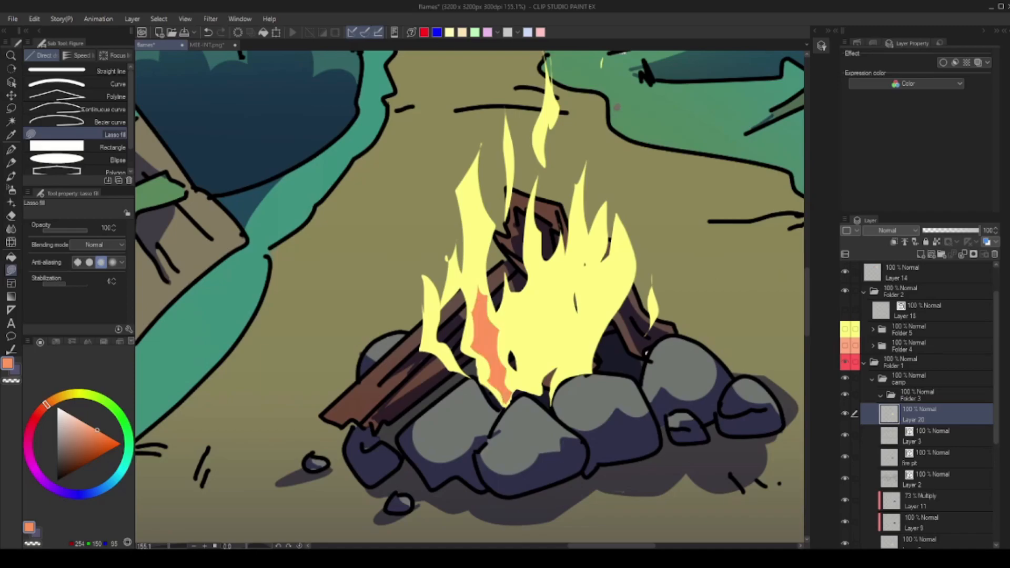
mouse_move(470, 294)
left_mouse_down()
mouse_move(467, 177)
mouse_move(483, 298)
mouse_move(535, 273)
mouse_move(531, 229)
mouse_move(550, 263)
mouse_move(533, 323)
mouse_move(510, 294)
mouse_move(522, 371)
left_mouse_up()
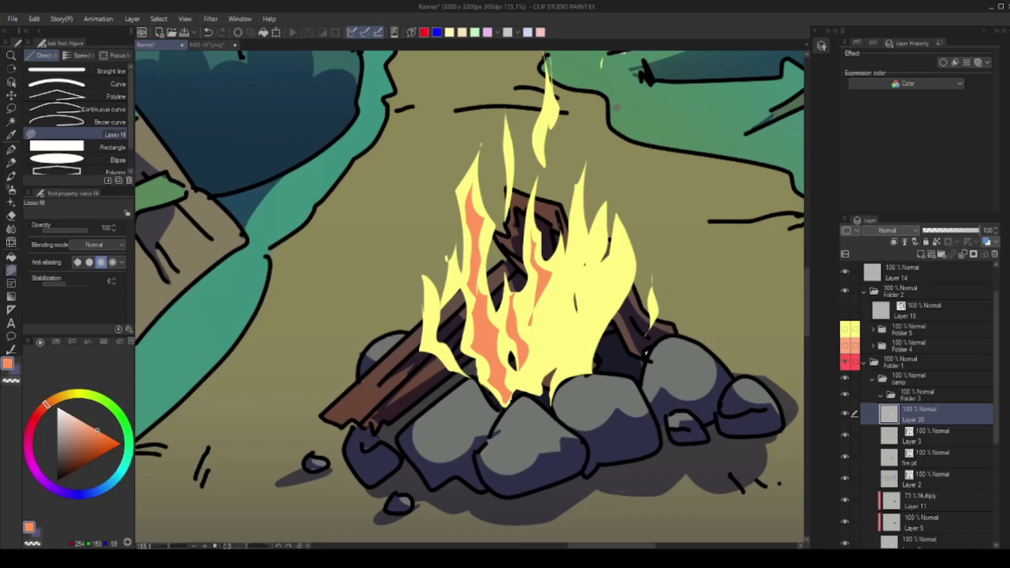
mouse_move(579, 231)
left_mouse_down()
mouse_move(564, 298)
mouse_move(590, 242)
mouse_move(579, 210)
left_mouse_up()
mouse_move(581, 274)
left_mouse_down()
mouse_move(596, 229)
mouse_move(589, 335)
mouse_move(626, 234)
mouse_move(617, 250)
left_mouse_up()
mouse_move(558, 313)
left_mouse_down()
mouse_move(536, 383)
mouse_move(568, 347)
mouse_move(574, 306)
mouse_move(577, 374)
mouse_move(557, 295)
mouse_move(537, 312)
mouse_move(538, 355)
left_mouse_up()
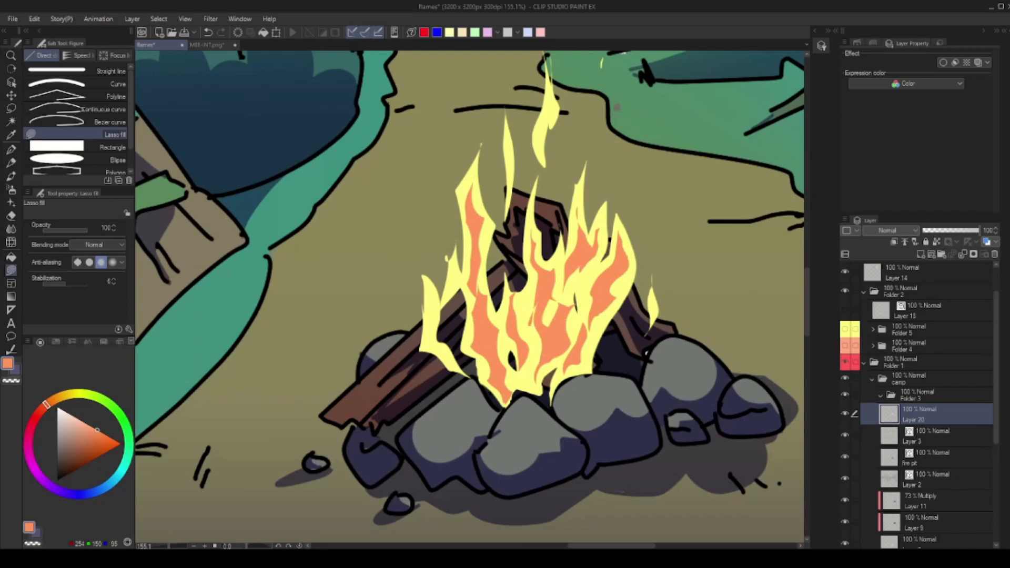
Lasso-fill orange inner shapes in the small left flame tongue and the detached flame above the fire.
mouse_move(431, 301)
left_mouse_down()
mouse_move(449, 364)
mouse_move(433, 315)
mouse_move(441, 360)
left_mouse_up()
key("ctrl+z")
key("ctrl+z")
left_click_drag(456, 283, 448, 297)
left_click_drag(509, 149, 509, 134)
key("ctrl+z")
mouse_move(508, 185)
left_mouse_down()
mouse_move(508, 143)
mouse_move(528, 237)
left_mouse_up()
key("ctrl+z")
left_click_drag(559, 182, 550, 231)
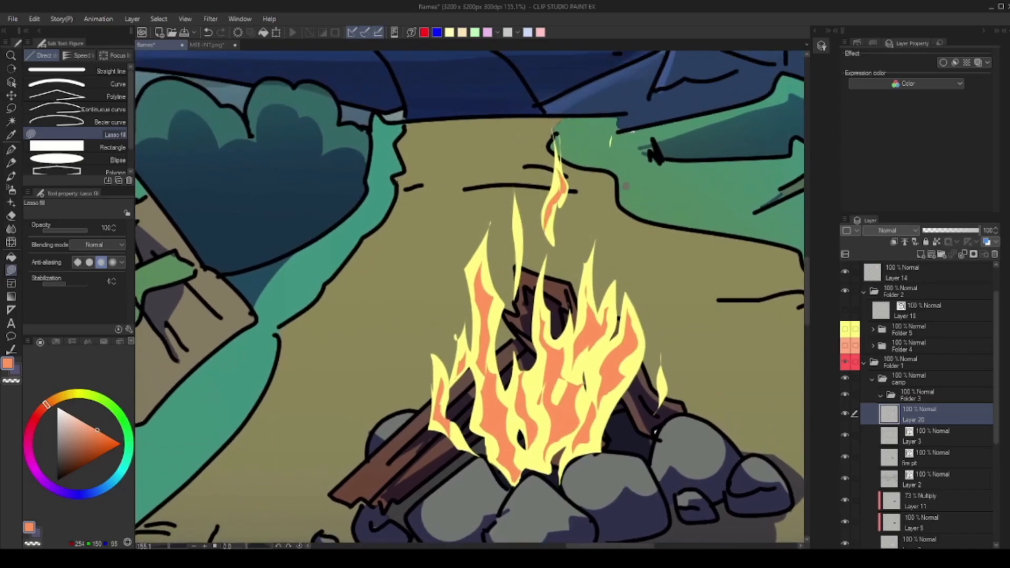
Undo the detached upper flame's orange shape and lasso-fill new orange inner shapes in it and the slim flame beside it.
left_click_drag(648, 176, 643, 197)
key("ctrl+z")
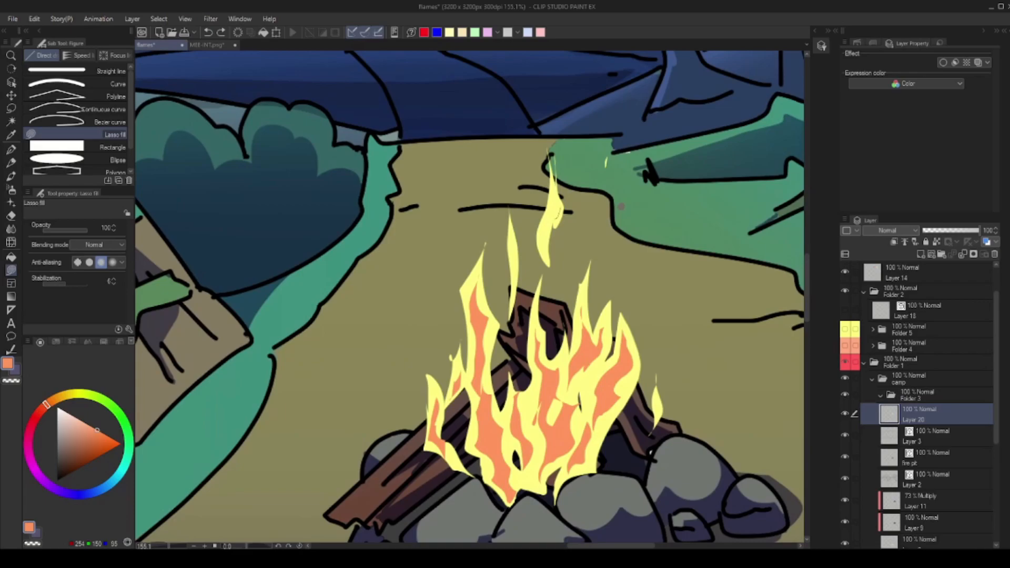
left_click_drag(557, 182, 554, 219)
left_click_drag(517, 267, 511, 265)
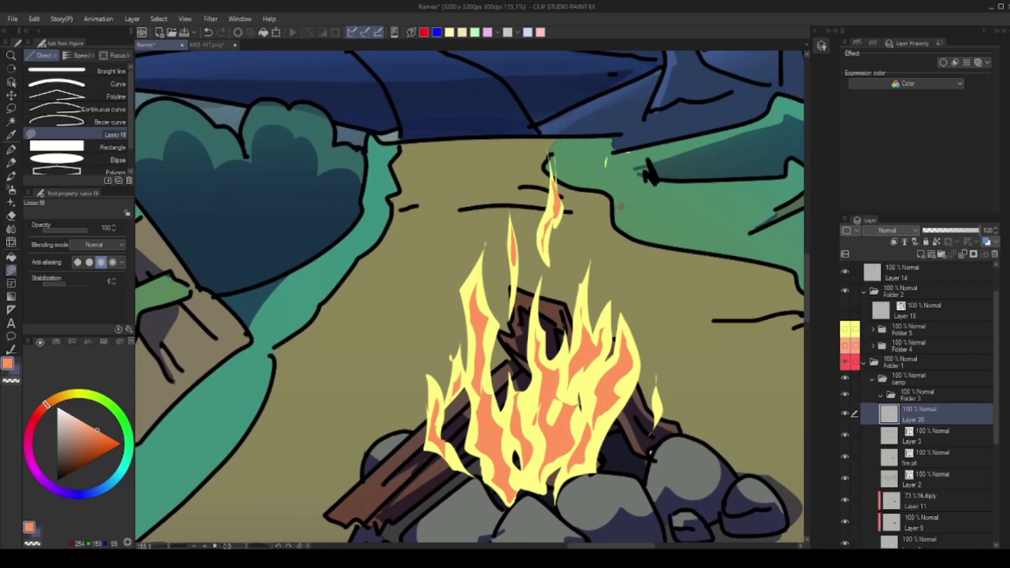
Pick the red swatch's colour and create a new layer above the orange flames, ready for Lasso fill.
key("ctrl+space")
left_click_drag(605, 313, 505, 313)
left_click_drag(606, 340, 677, 340)
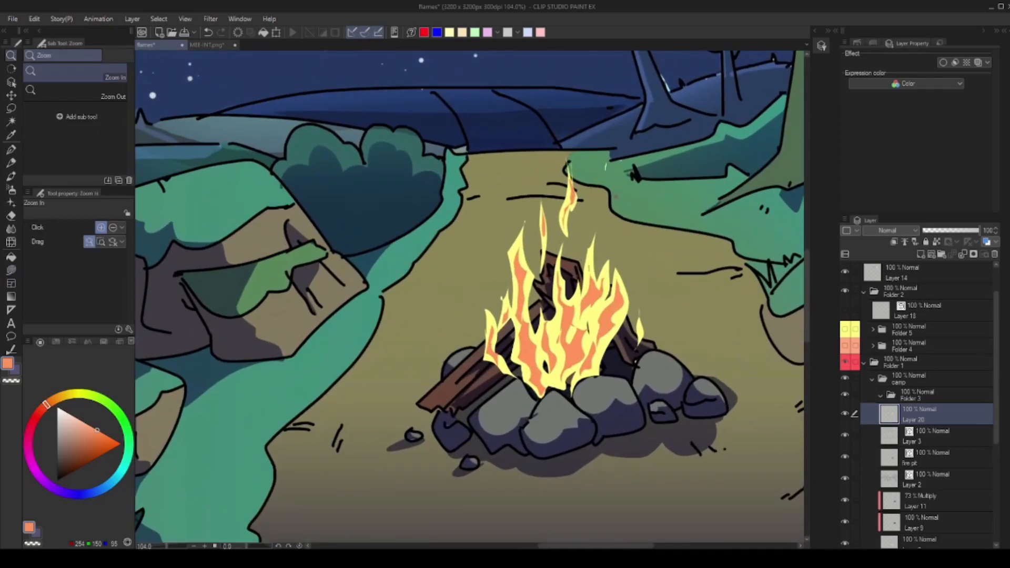
key("space")
left_click_drag(579, 294, 566, 311)
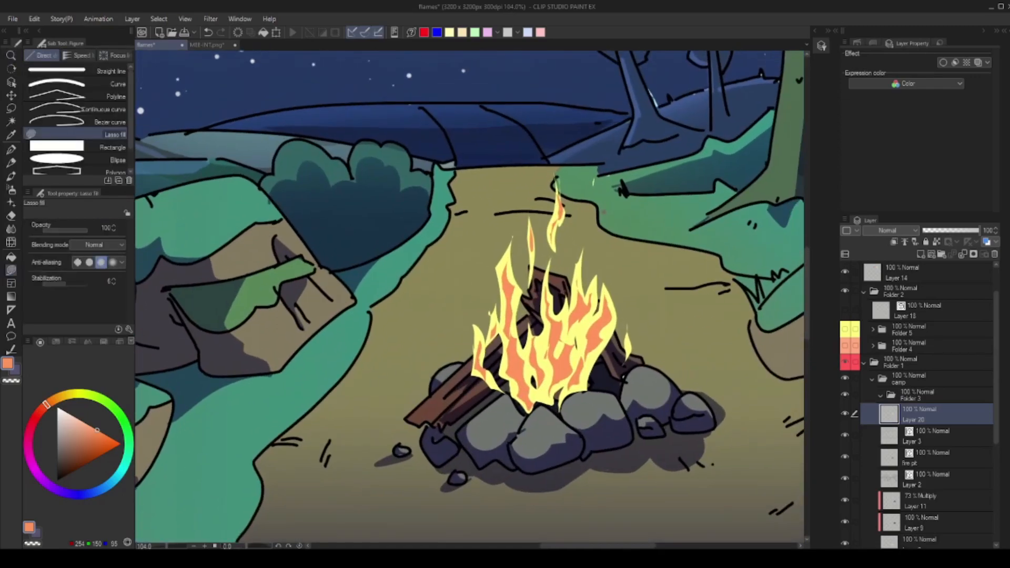
left_click_drag(603, 212, 555, 541)
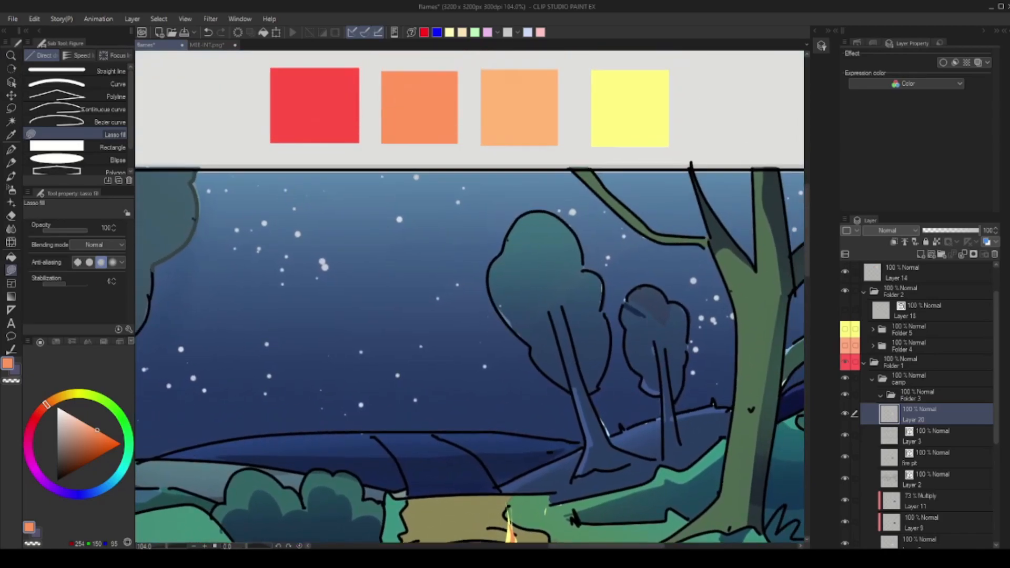
left_click(343, 124, "alt")
key("ctrl+space")
left_click_drag(559, 105, 463, 158)
left_click_drag(510, 353, 640, 357)
left_click(920, 254)
key("u")
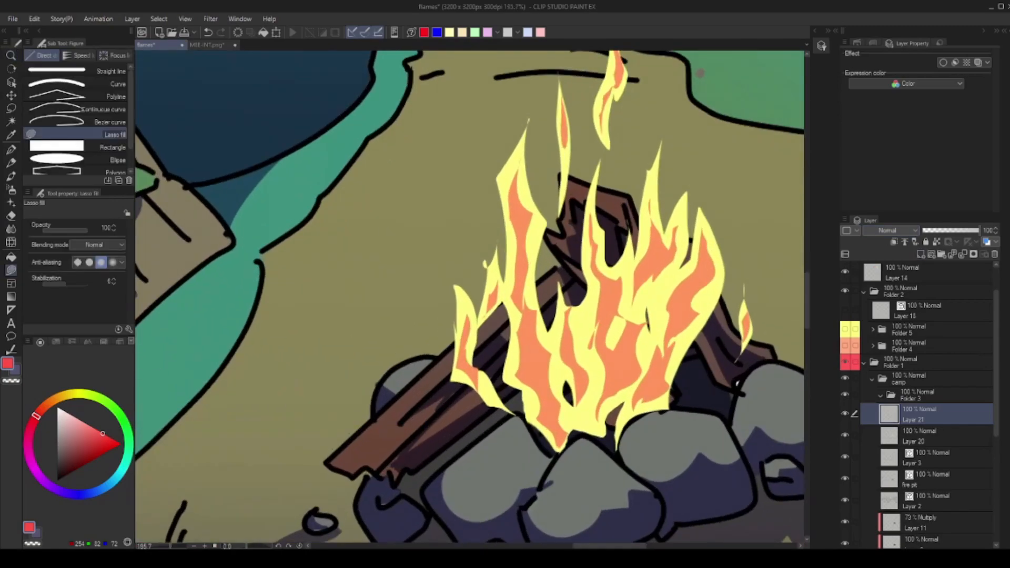
Lasso-fill red flame shapes along the base of the fire and small red accents in its left tongues.
mouse_move(570, 419)
left_mouse_down()
mouse_move(548, 390)
mouse_move(583, 380)
mouse_move(605, 439)
left_mouse_up()
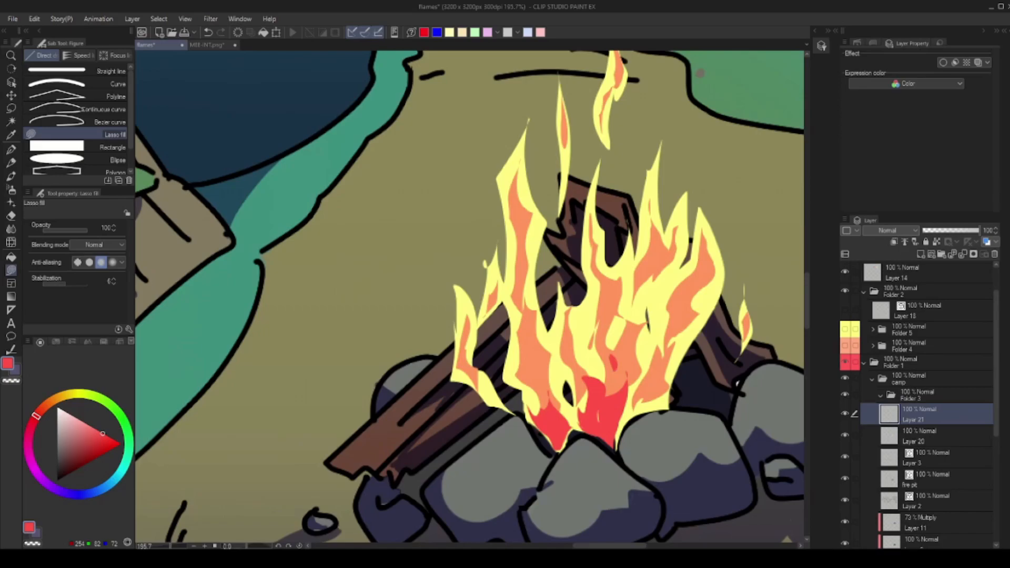
left_click_drag(646, 411, 664, 368)
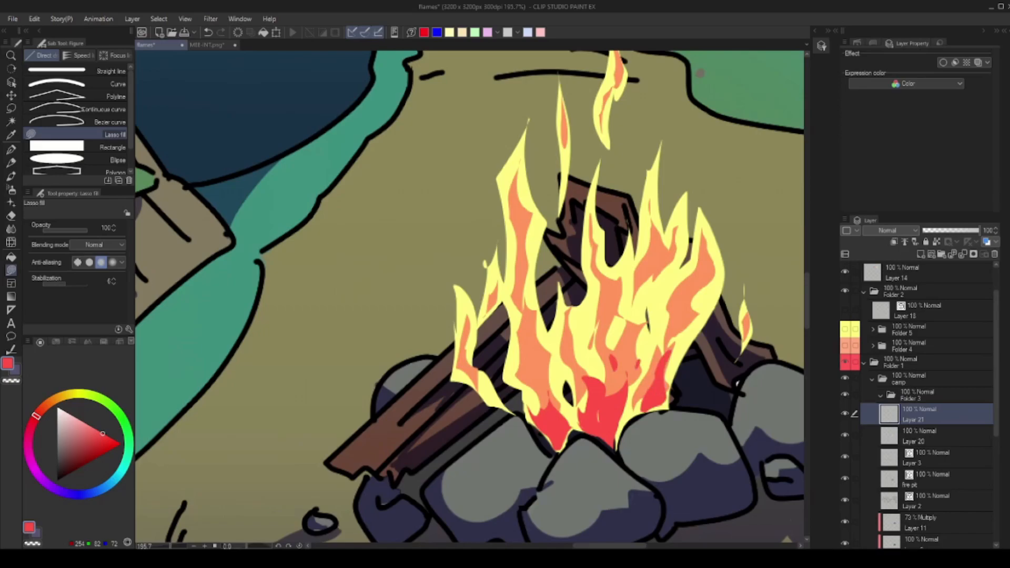
left_click_drag(529, 384, 523, 365)
left_click_drag(494, 397, 481, 373)
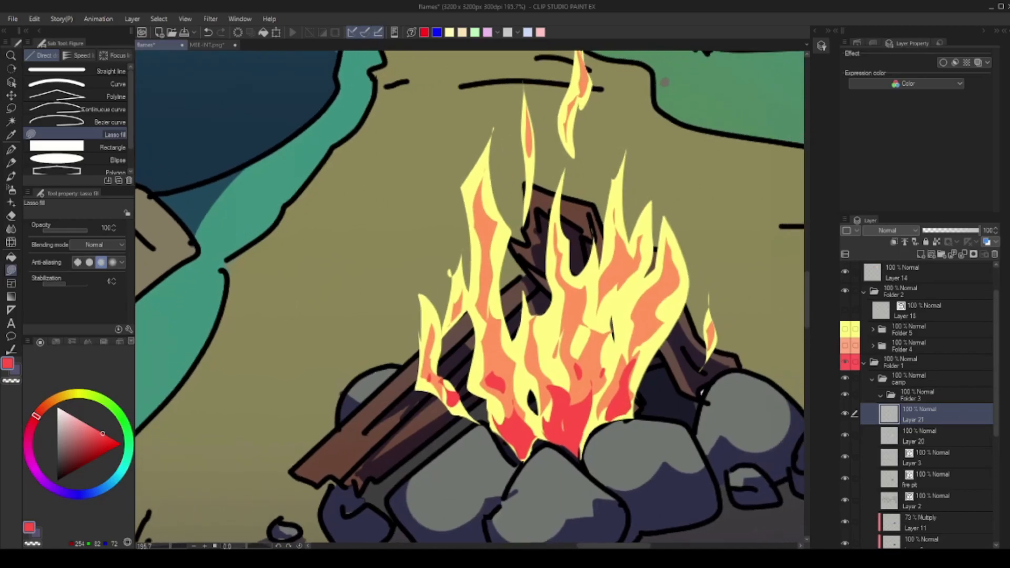
mouse_move(634, 413)
left_mouse_down()
mouse_move(655, 375)
mouse_move(629, 416)
left_mouse_up()
Lasso-fill a small red accent inside the slim detached flame above the fire.
left_click_drag(665, 82, 709, 207)
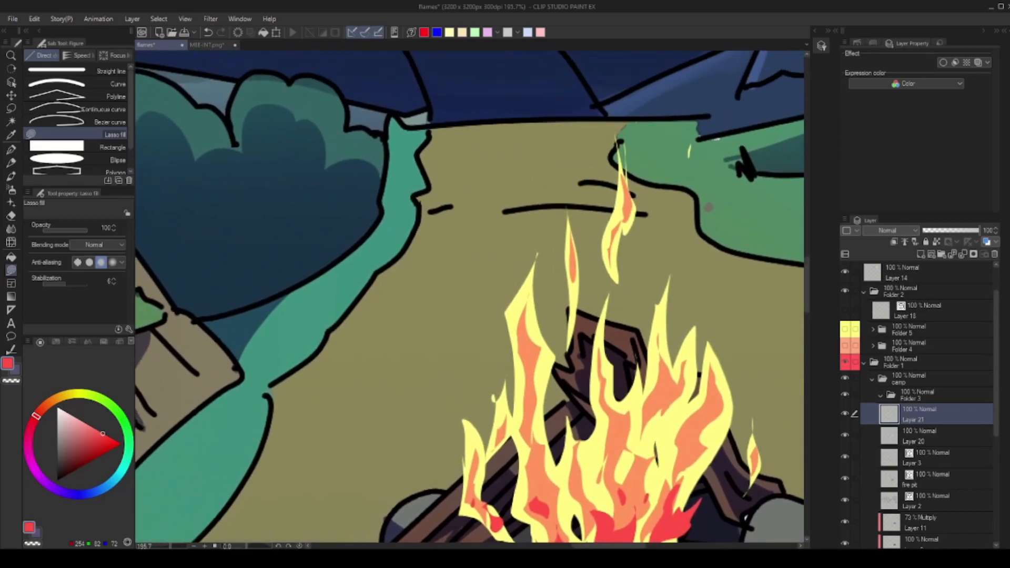
left_click_drag(574, 269, 572, 252)
left_click_drag(574, 264, 583, 216)
Try Color dodge on the red flame layer and settle on Hard light as its blending mode.
key("ctrl+space")
mouse_move(539, 315)
left_mouse_down()
mouse_move(530, 286)
mouse_move(489, 298)
mouse_move(521, 302)
mouse_move(504, 329)
left_mouse_up()
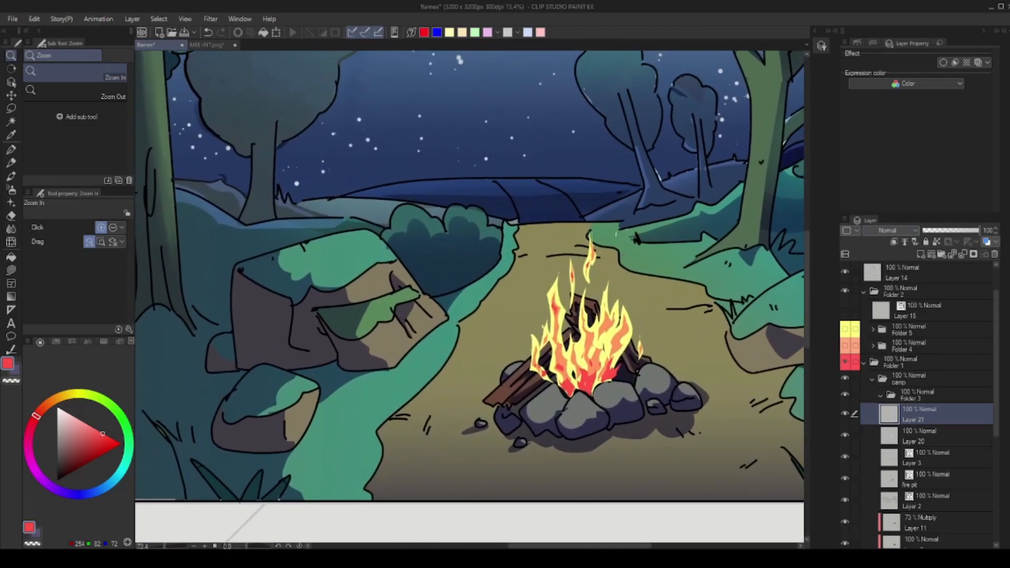
left_click(891, 230)
left_click_drag(695, 359, 675, 395)
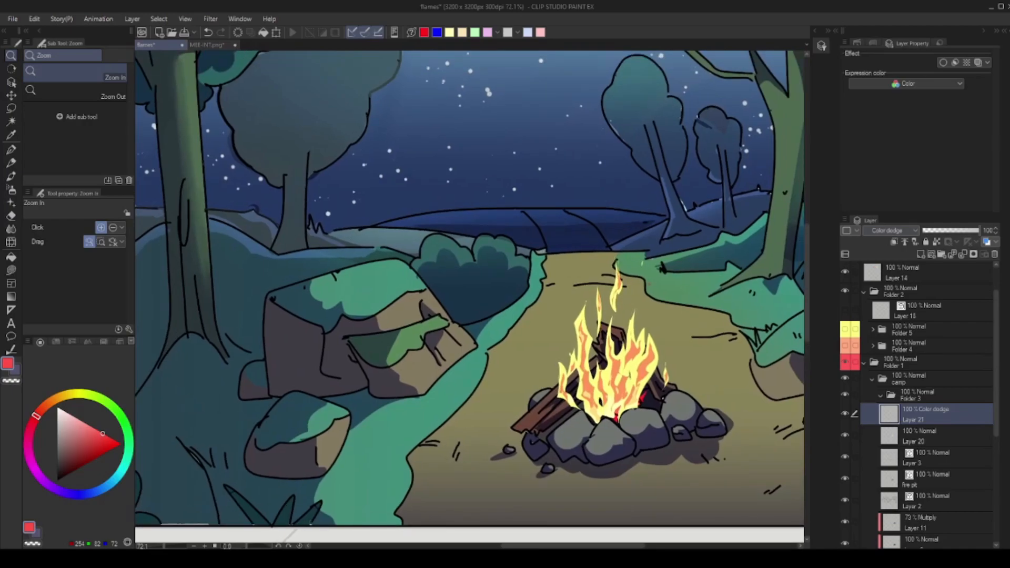
left_click(890, 231)
mouse_move(690, 389)
left_mouse_down()
mouse_move(713, 389)
mouse_move(711, 401)
left_mouse_up()
Lasso-fill another red accent near the base of the fire on the Hard light layer.
key("b")
key("ctrl+space")
mouse_move(647, 395)
left_mouse_down()
mouse_move(662, 404)
mouse_move(659, 374)
left_mouse_up()
key("u")
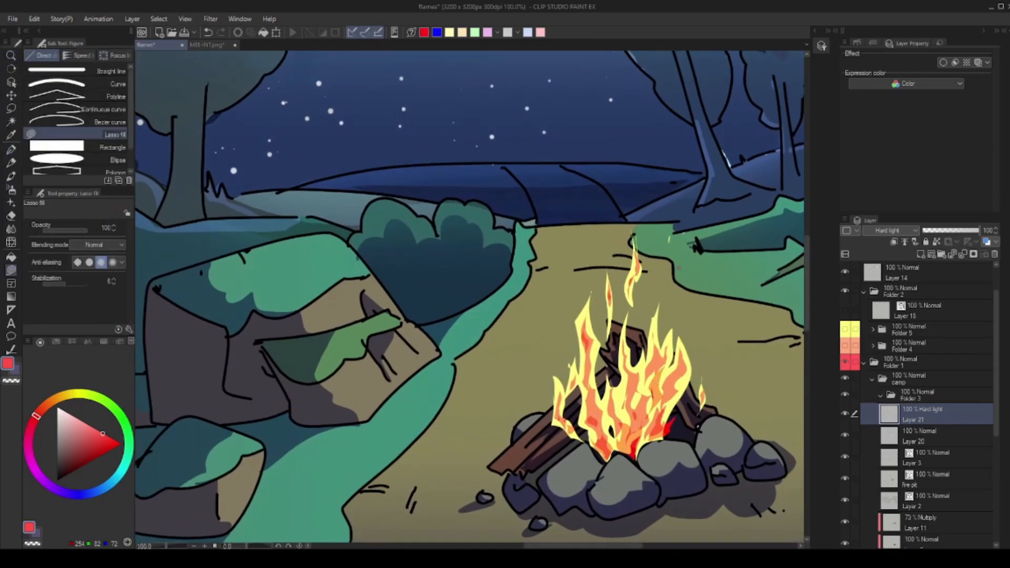
mouse_move(613, 408)
left_mouse_down()
mouse_move(622, 363)
mouse_move(614, 388)
left_mouse_up()
key("ctrl+space")
left_click_drag(701, 341, 605, 345)
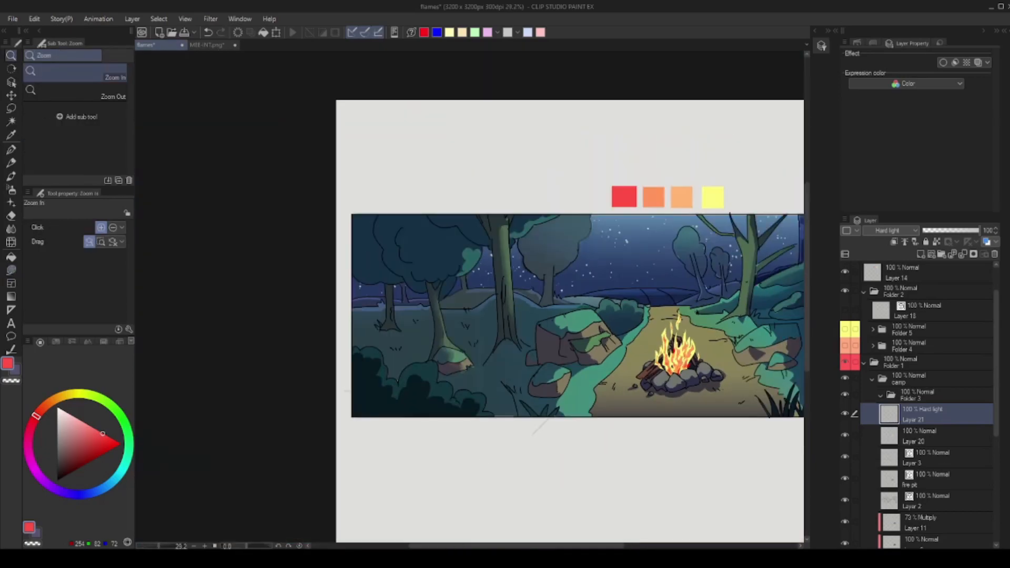
left_click_drag(701, 366, 794, 366)
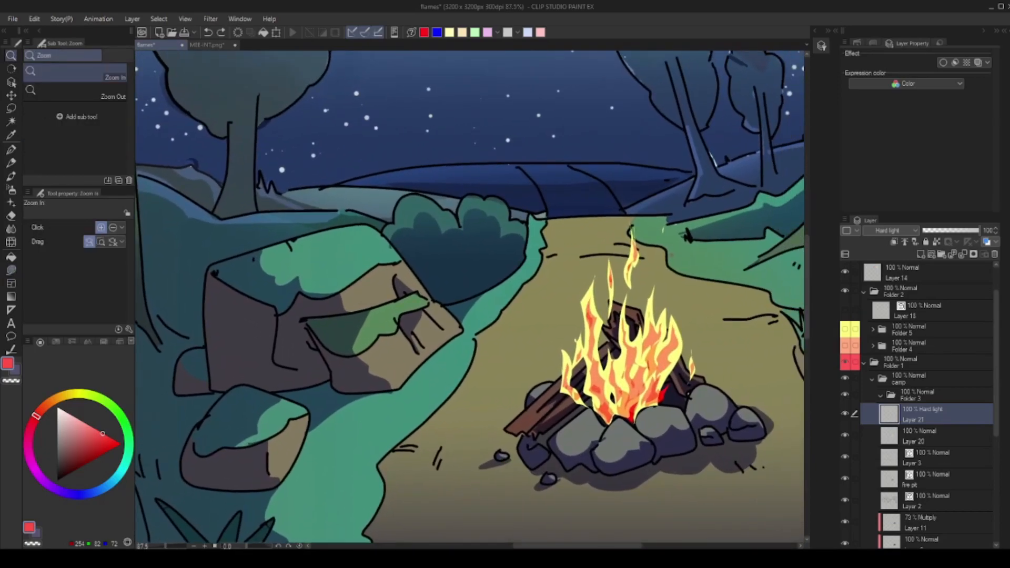
Try to airbrush red on the Hard light layer within an auto-selection of the orange inner flames.
left_click(929, 436)
key("w")
left_click(627, 347)
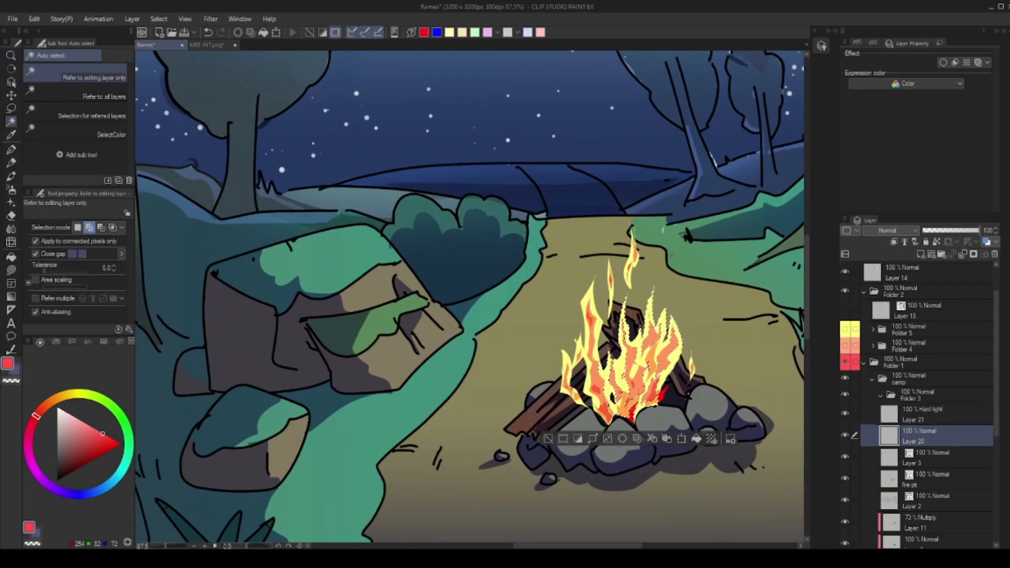
left_click(597, 363)
left_click(566, 365)
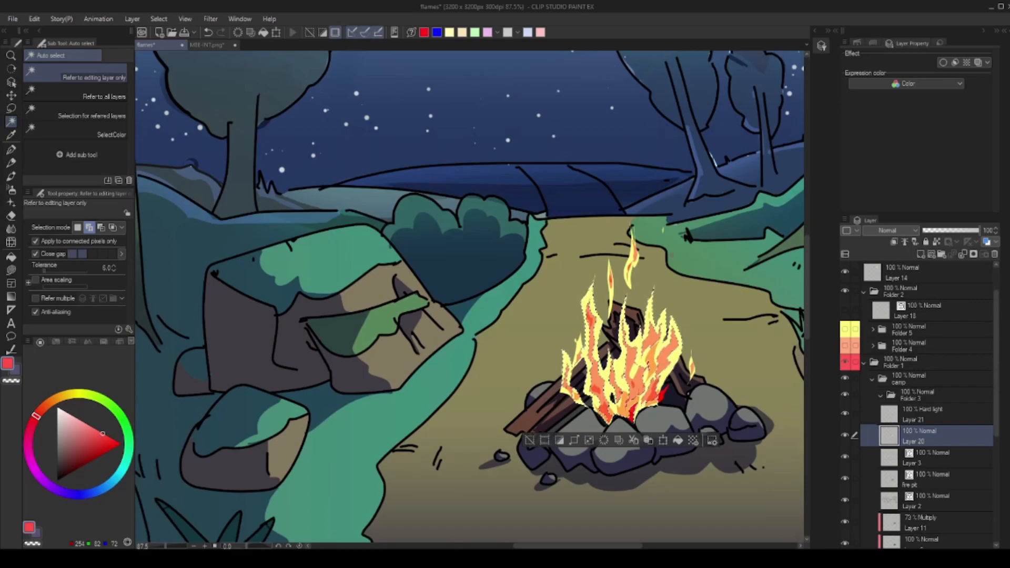
left_click(929, 414)
key("g")
key("b")
key("b")
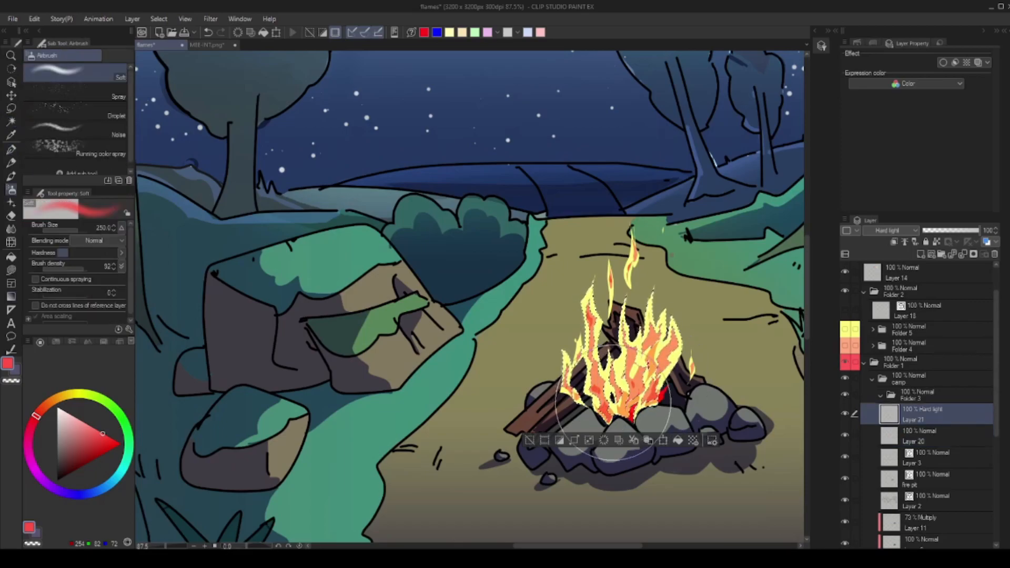
key("ctrl+z")
key("ctrl+space")
mouse_move(659, 381)
left_mouse_down()
mouse_move(568, 379)
mouse_move(603, 378)
left_mouse_up()
key("ctrl+d")
left_click_drag(686, 368, 735, 368)
Pick yellow from the flames and lasso-fill highlights inside the fire's tongues, undoing the unwanted fills.
key("u")
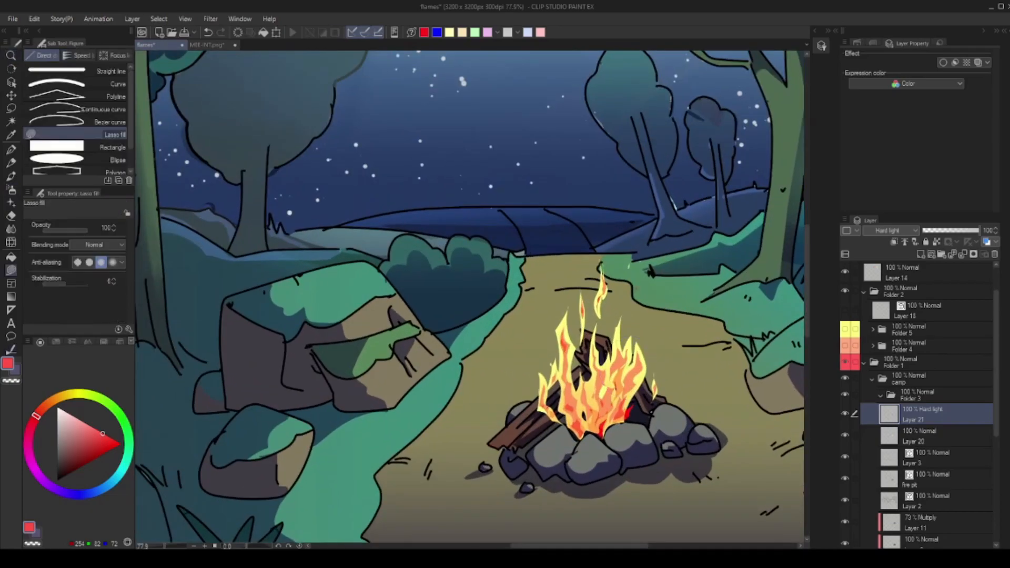
left_click(643, 383, "alt")
key("ctrl+z")
left_click_drag(639, 391, 628, 406)
key("ctrl+z")
left_click_drag(589, 364, 590, 403)
key("ctrl+z")
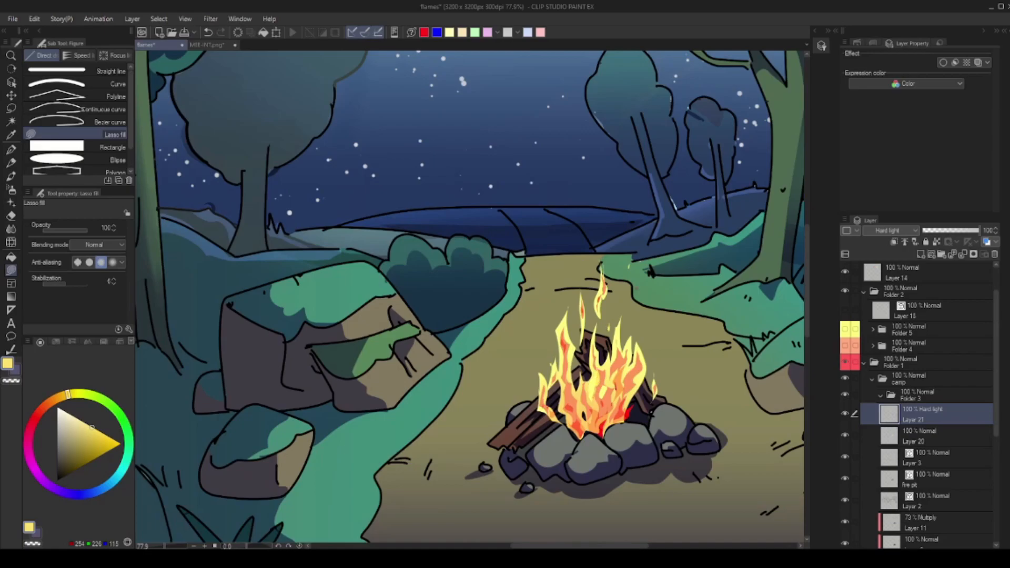
mouse_move(625, 299)
left_mouse_down()
mouse_move(619, 341)
mouse_move(640, 334)
mouse_move(656, 388)
mouse_move(654, 380)
mouse_move(639, 411)
mouse_move(579, 380)
mouse_move(613, 382)
left_mouse_up()
key("ctrl+z")
key("ctrl+z")
key("ctrl+z")
key("ctrl+z")
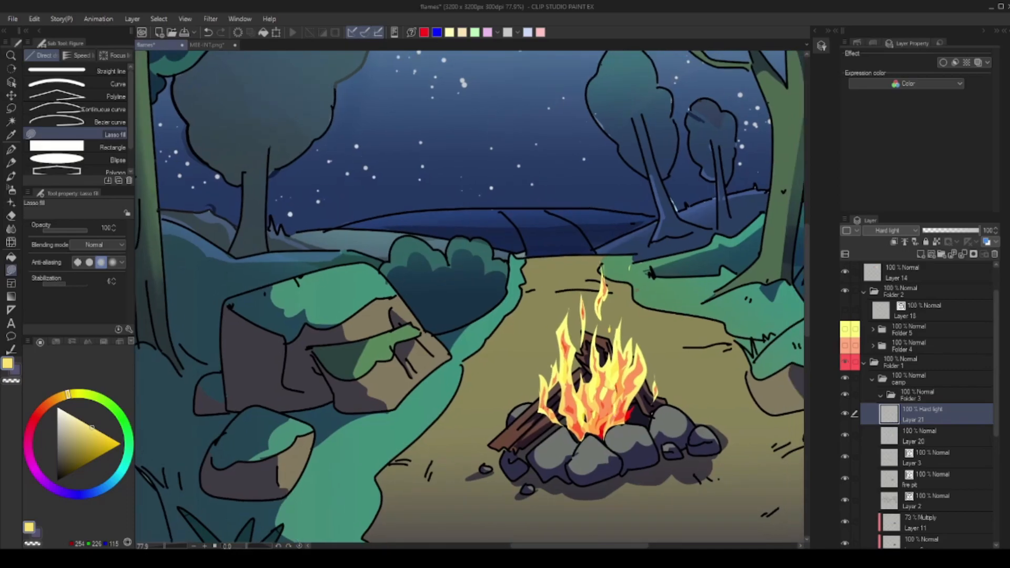
left_click_drag(602, 412, 611, 421)
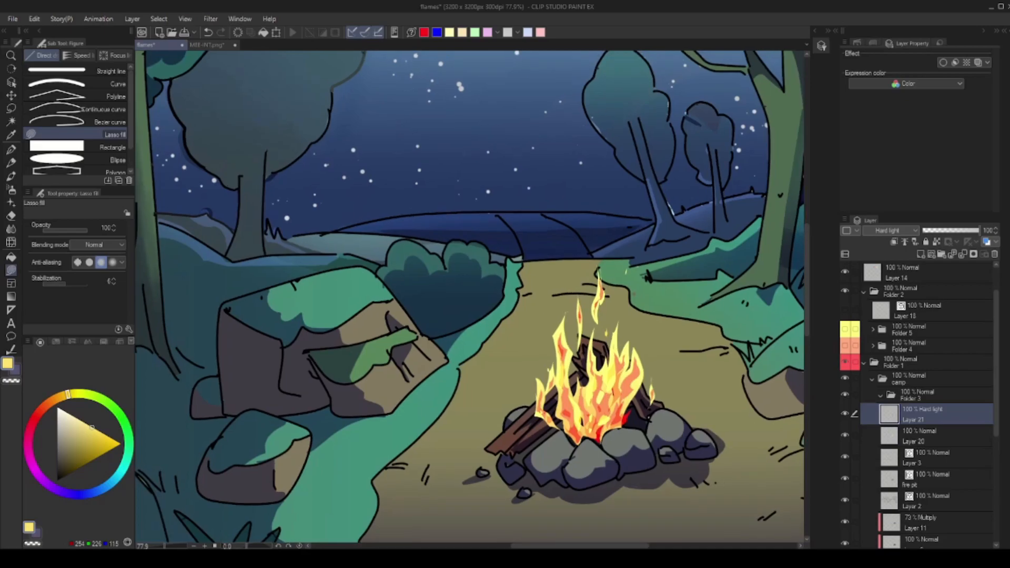
Create a new layer above the flames, set it to Color dodge, and pick the darker orange swatch's colour.
key("ctrl+space")
mouse_move(648, 391)
left_mouse_down()
mouse_move(594, 391)
mouse_move(612, 391)
left_mouse_up()
left_click_drag(679, 369, 640, 369)
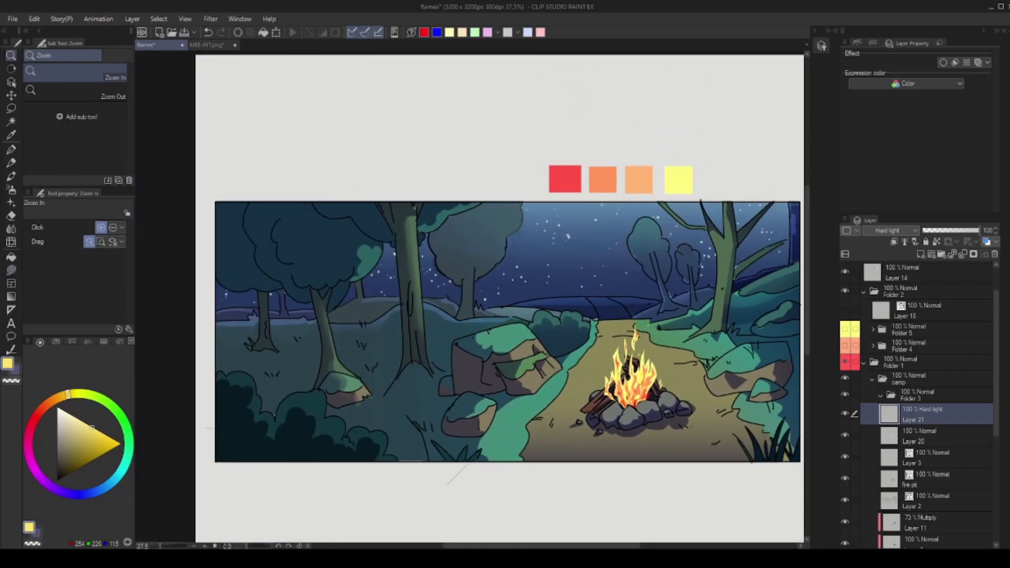
key("ctrl+shift+n")
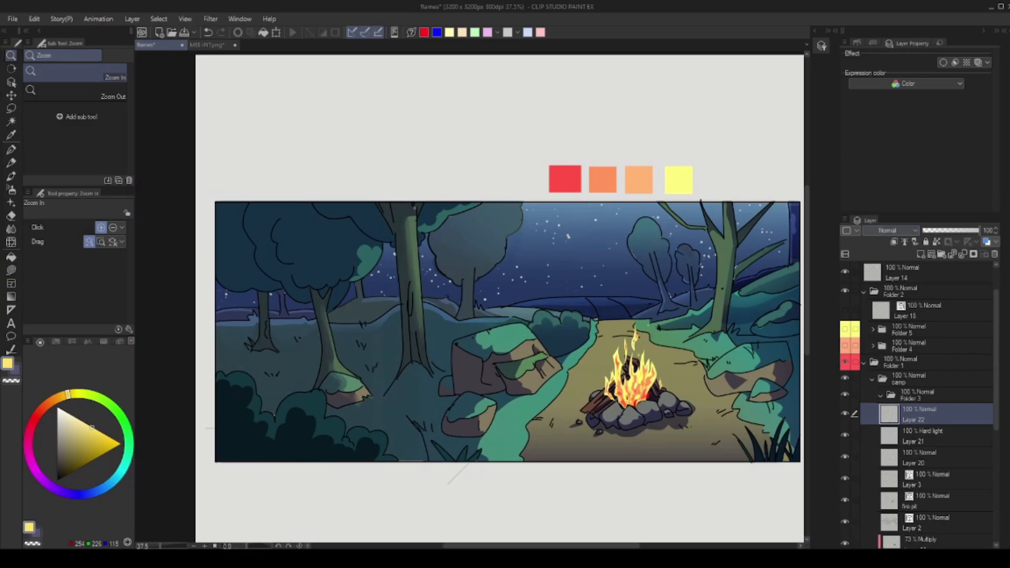
left_click(891, 230)
left_click_drag(628, 388, 637, 398)
key("p")
left_click(638, 398, "alt")
left_click(616, 189, "alt")
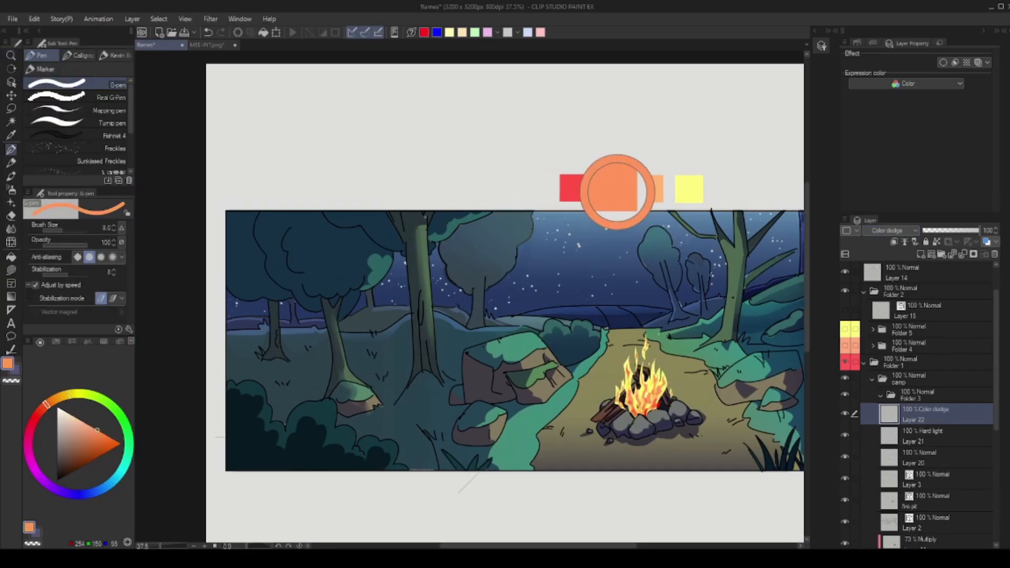
left_click_drag(626, 223, 623, 283)
key("ctrl+z")
key("ctrl+z")
mouse_move(619, 202)
left_mouse_down()
mouse_move(647, 359)
mouse_move(652, 314)
mouse_move(690, 314)
mouse_move(686, 292)
left_mouse_up()
key("ctrl+z")
Enlarge the Soft airbrush to size 500 and apply an orange glow over the campfire on the Color dodge layer.
key("b")
left_click_drag(608, 301, 622, 294)
key("]")
key("]")
key("]")
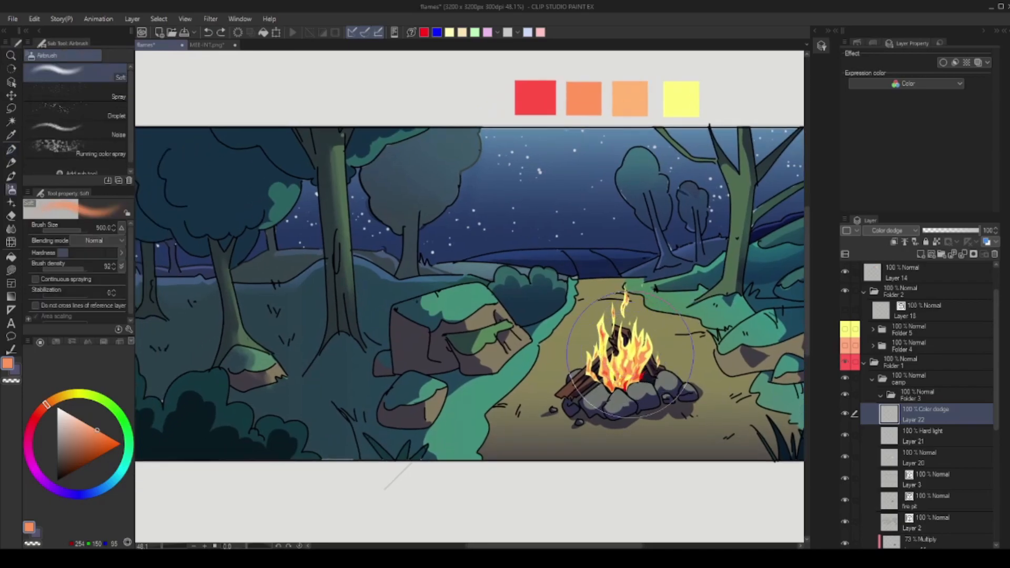
left_click(625, 354)
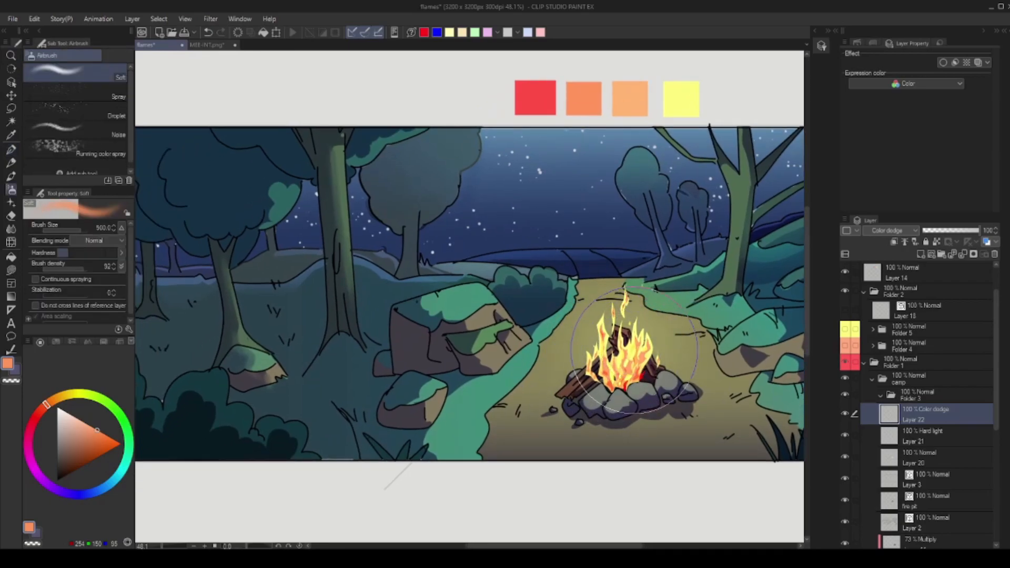
Airbrush a red glow over the fire pit and surrounding ground, sampling reds and yellow from the flames.
key("ctrl+z")
left_click(636, 377, "alt")
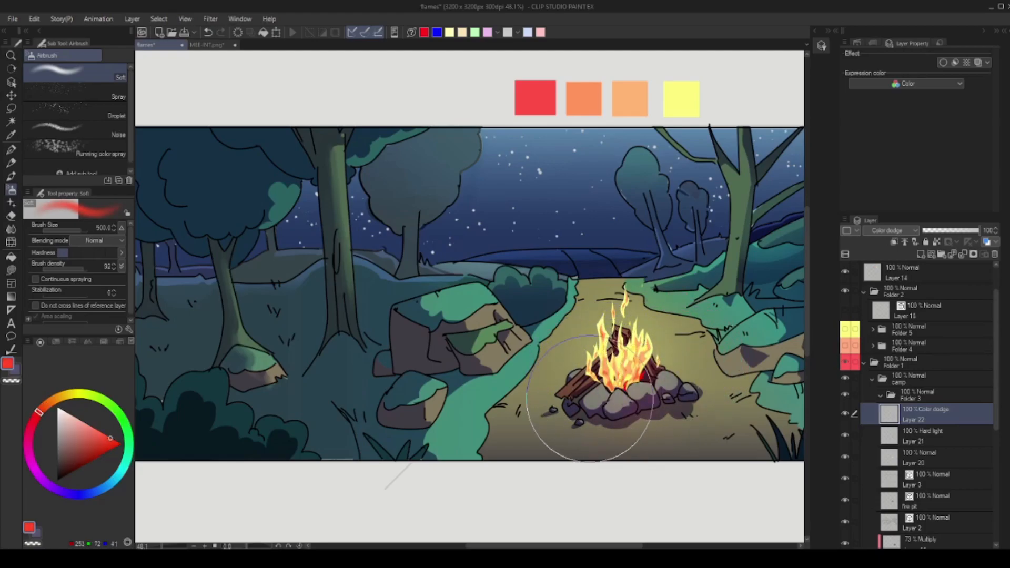
mouse_move(592, 376)
left_mouse_down()
mouse_move(665, 380)
mouse_move(590, 406)
mouse_move(631, 364)
mouse_move(558, 411)
mouse_move(510, 339)
mouse_move(538, 334)
mouse_move(515, 358)
left_mouse_up()
left_click(599, 368, "alt")
key("ctrl+z")
key("ctrl+z")
left_click(605, 382, "alt")
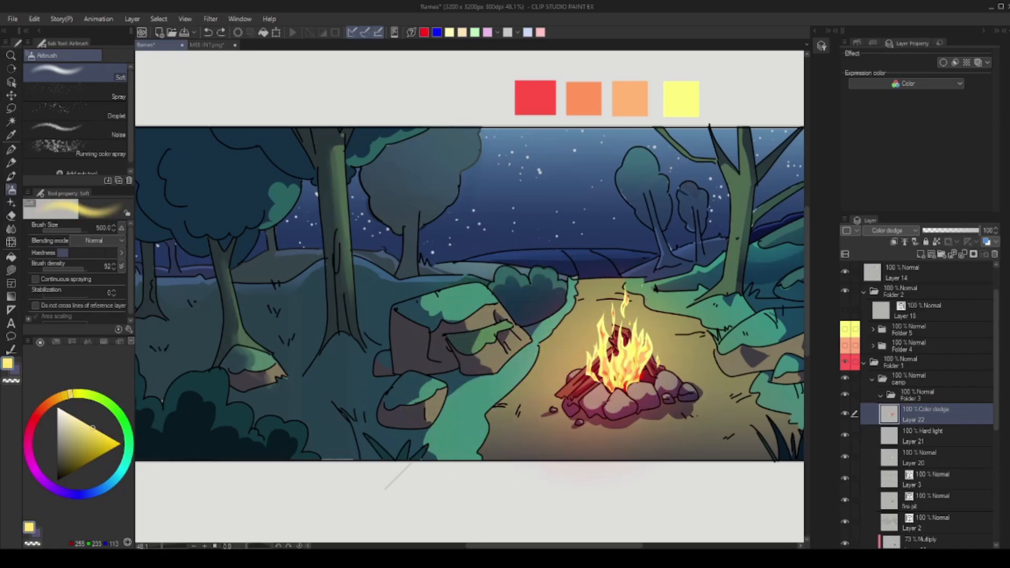
left_click(640, 379, "alt")
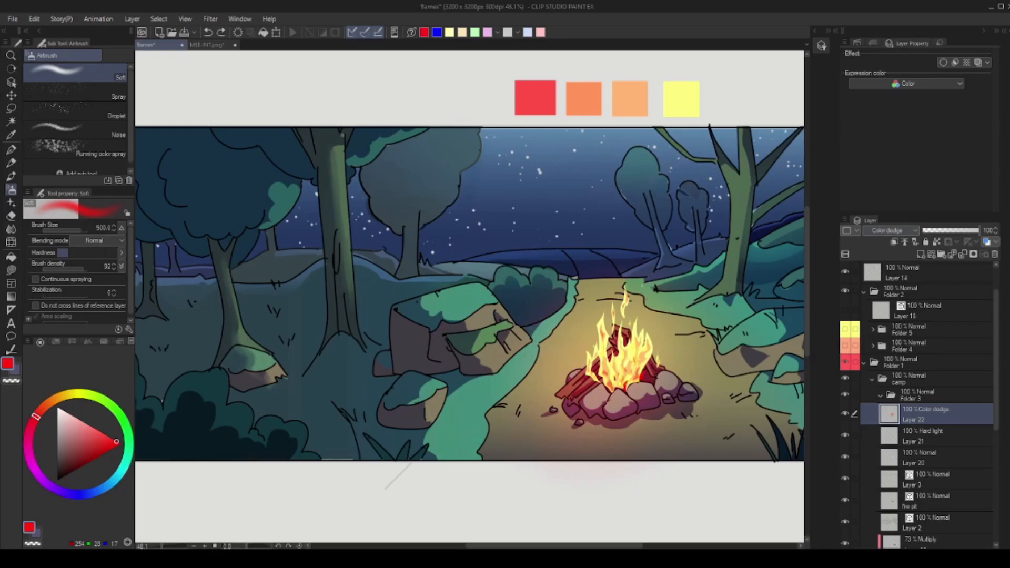
Try Hard light and Soft light on the glow layer and settle on Screen as its blending mode.
left_click(894, 231)
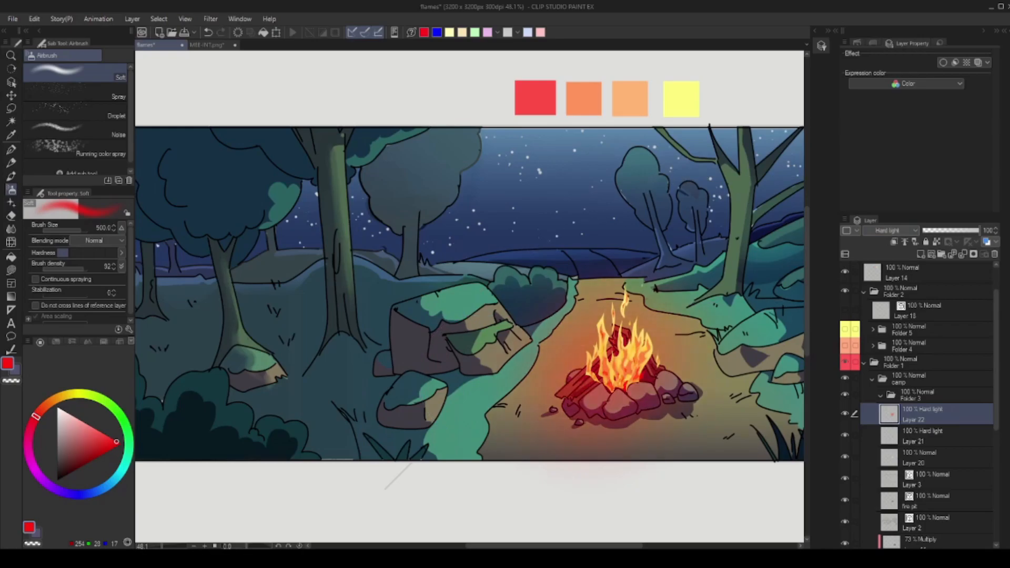
key("Up")
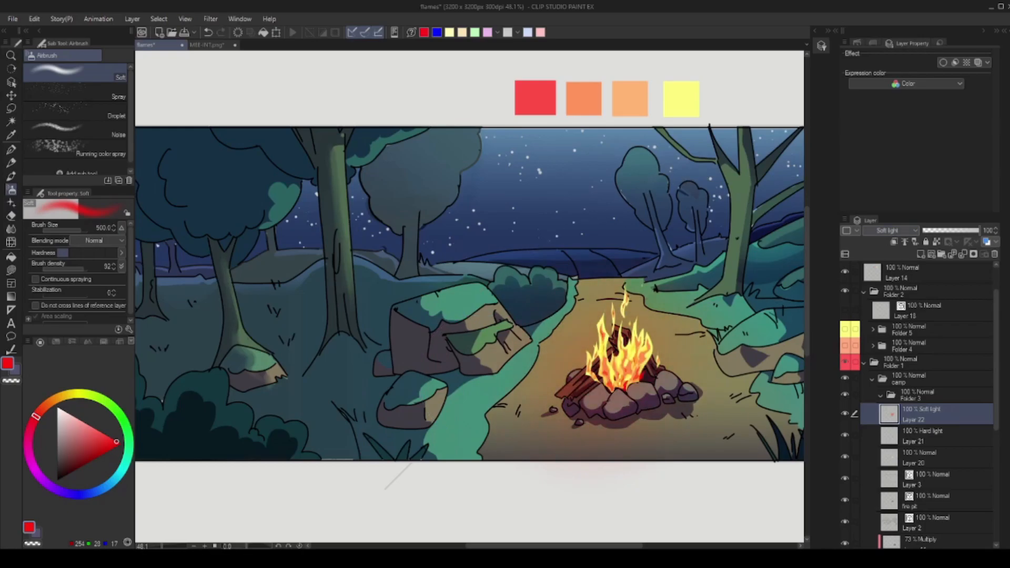
key("Up")
key("Up")
key("Up")
key("Up")
key("Up")
key("Up")
key("Up")
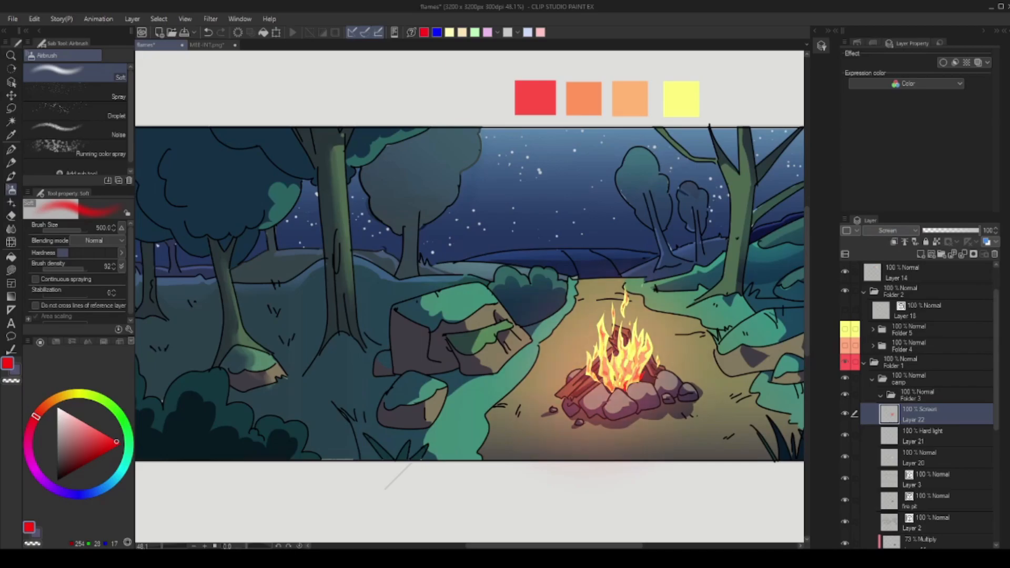
Try airbrushing a red glow over the flames and fire pit stones on the Screen layer.
left_click_drag(651, 349, 658, 361)
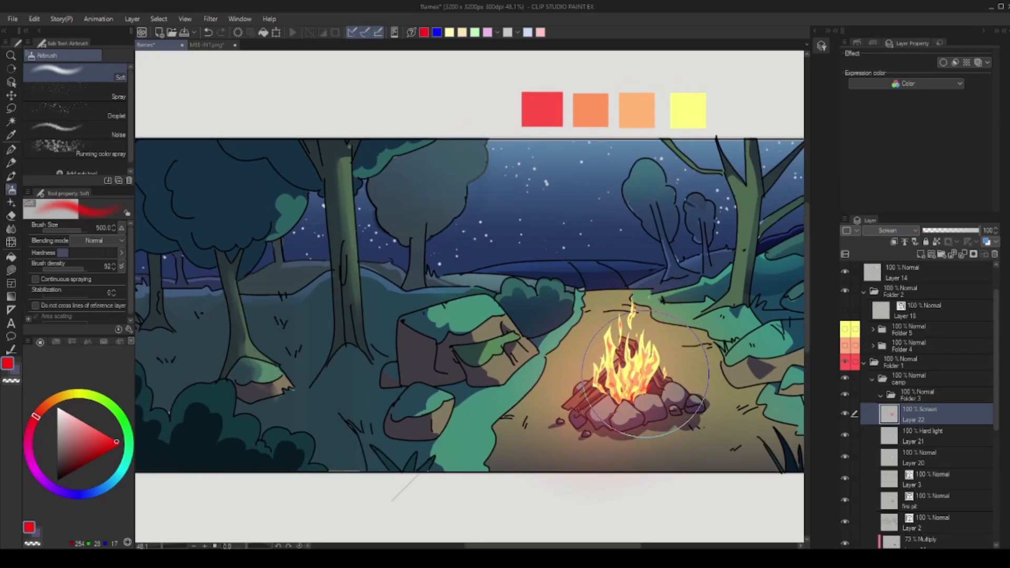
key("ctrl+z")
left_click(634, 398, "alt")
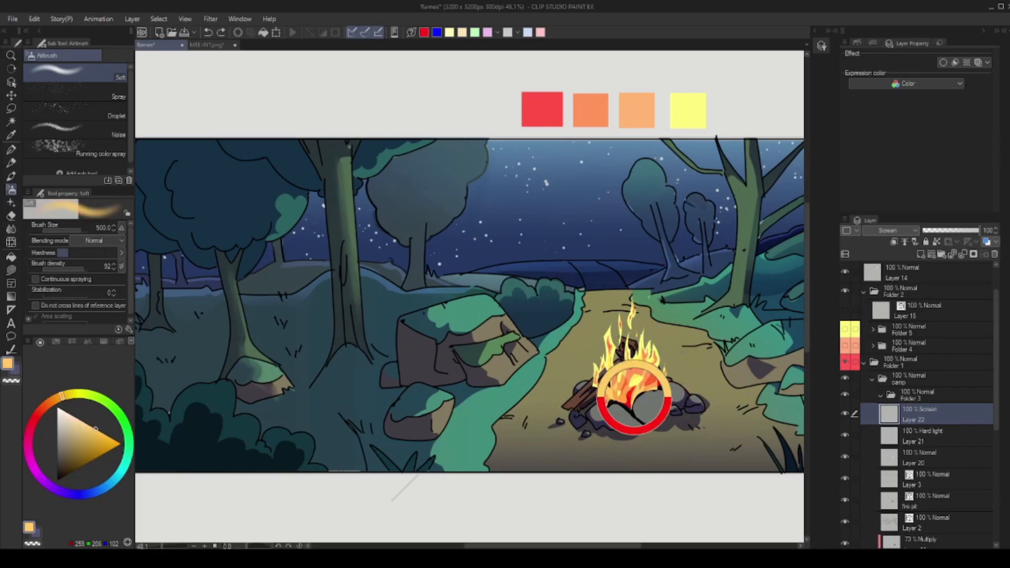
key("ctrl+z")
mouse_move(613, 421)
left_mouse_down()
mouse_move(718, 421)
mouse_move(671, 387)
left_mouse_up()
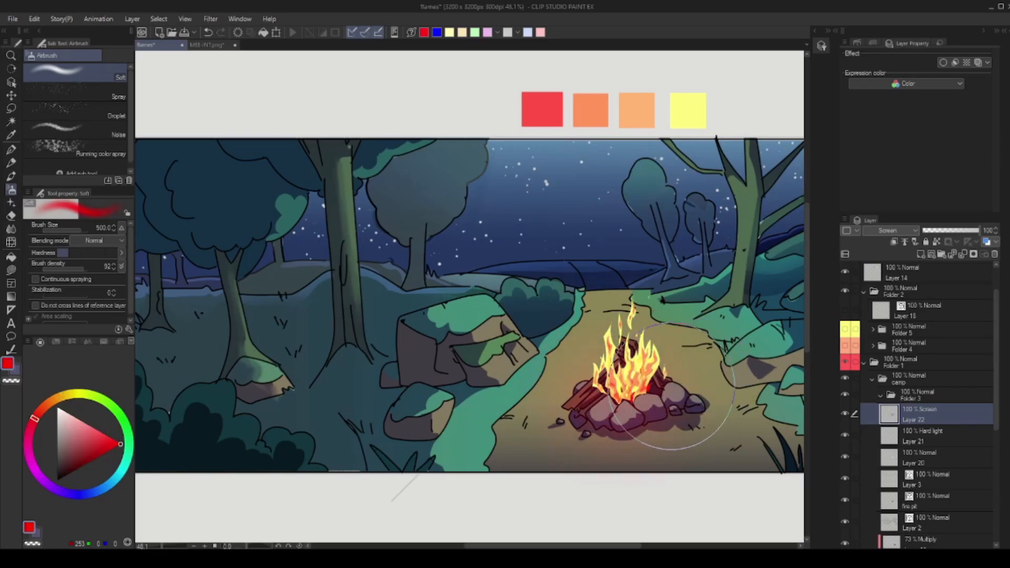
key("ctrl+z")
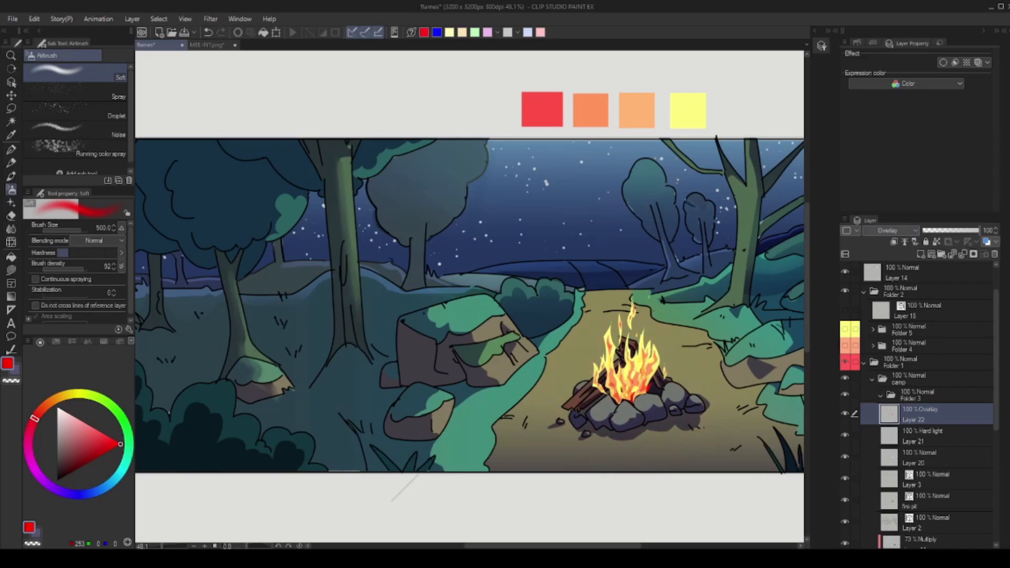
Try a red airbrushed glow over the campfire with the glow layer set to Overlay and Add (Glow).
mouse_move(621, 400)
left_mouse_down()
mouse_move(684, 390)
mouse_move(669, 366)
left_mouse_up()
key("ctrl+z")
key("ctrl+z")
key("ctrl+y")
key("ctrl+y")
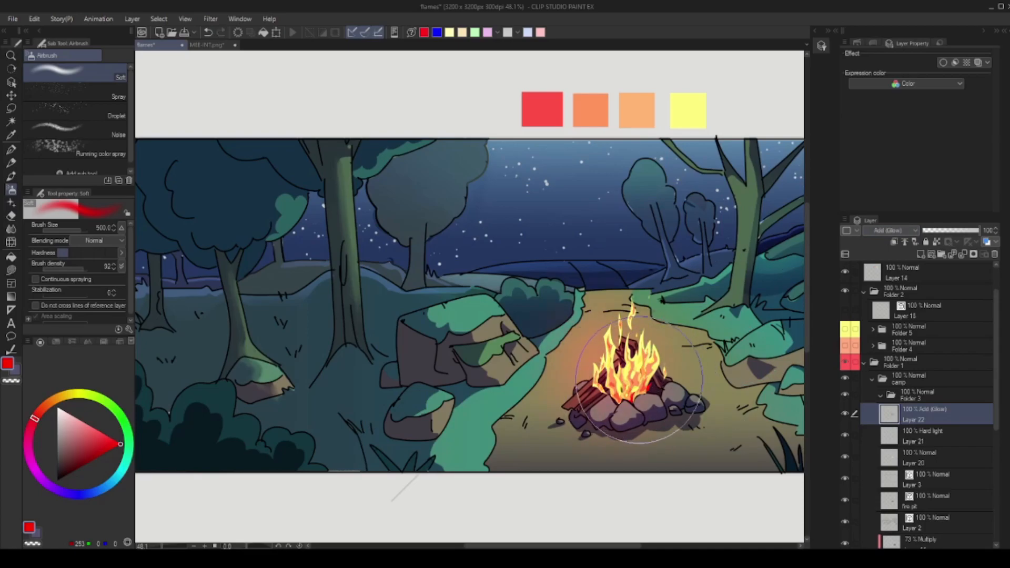
Sample an orange from the flames and airbrush a warm glow around the campfire on the Add (Glow) layer.
left_click(621, 392, "alt")
left_click(624, 392, "alt")
left_click(613, 383, "alt")
mouse_move(613, 383)
left_mouse_down()
mouse_move(605, 428)
mouse_move(545, 356)
mouse_move(474, 336)
left_mouse_up()
mouse_move(776, 301)
left_mouse_down()
mouse_move(803, 262)
mouse_move(707, 268)
mouse_move(694, 280)
mouse_move(672, 271)
left_mouse_up()
left_click_drag(519, 309, 560, 345)
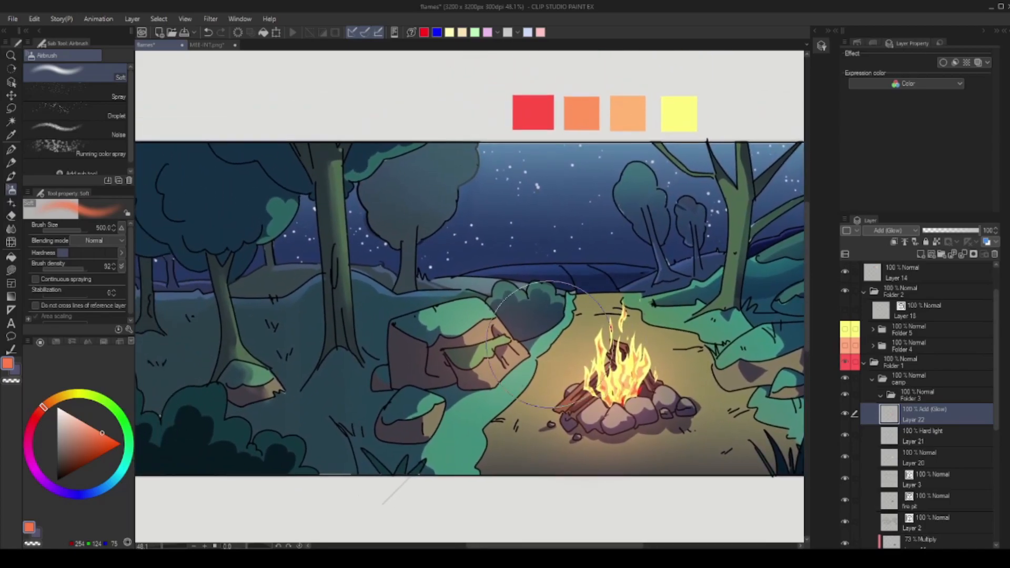
Airbrush the orange glow over the boulders and grass on both sides of the path.
left_click_drag(458, 302, 516, 338)
key("ctrl+z")
left_click(458, 352)
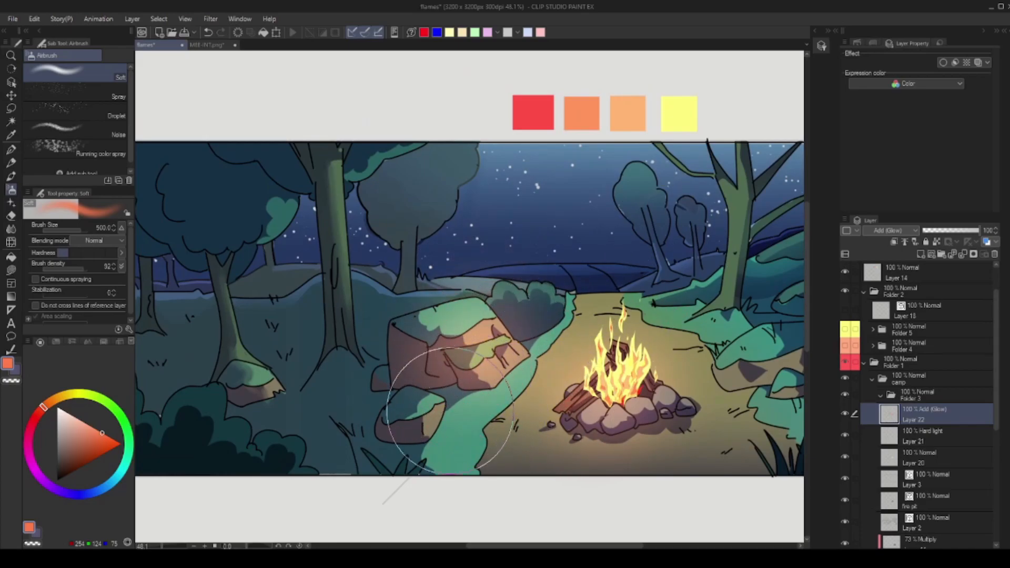
mouse_move(752, 403)
left_mouse_down()
mouse_move(693, 373)
mouse_move(744, 418)
mouse_move(534, 440)
left_mouse_up()
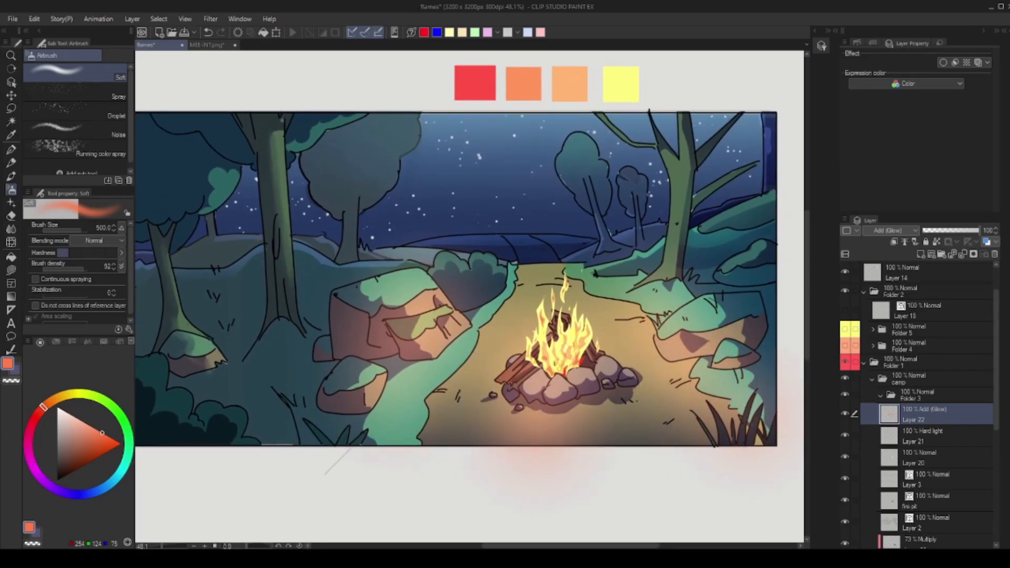
Undo the last glow stroke and airbrush orange over the fire pit stones and the ground beside them.
key("ctrl+z")
left_click(564, 372)
left_click(596, 383)
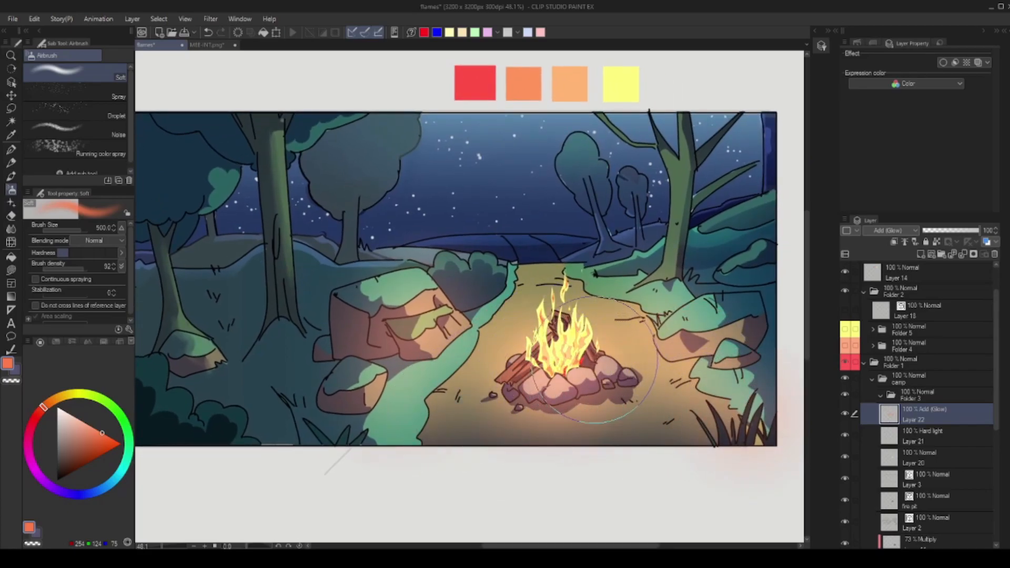
left_click_drag(596, 362, 594, 387)
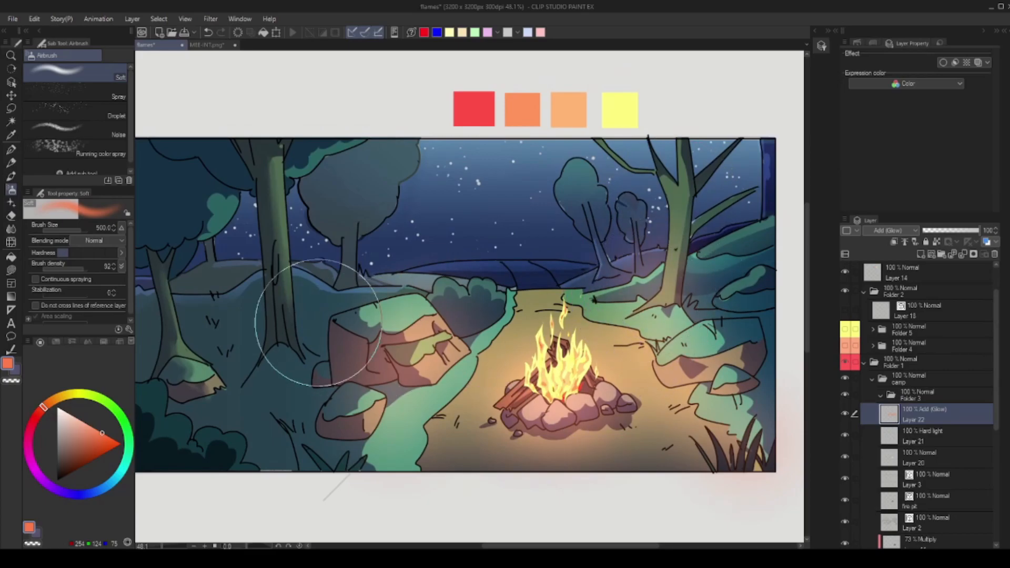
Airbrush the orange glow over the tree trunks, foliage and hills in the forest left of the boulders.
left_click(311, 177)
left_click(295, 304)
mouse_move(297, 339)
left_mouse_down()
mouse_move(332, 316)
mouse_move(461, 299)
left_mouse_up()
left_click(330, 251)
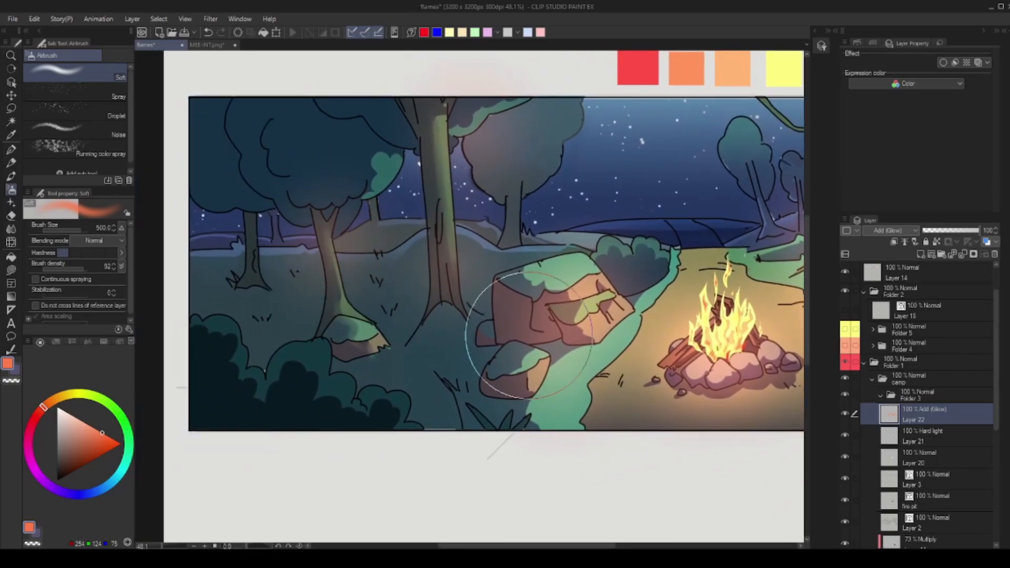
left_click(358, 305)
left_click(349, 235)
left_click_drag(720, 331, 596, 359)
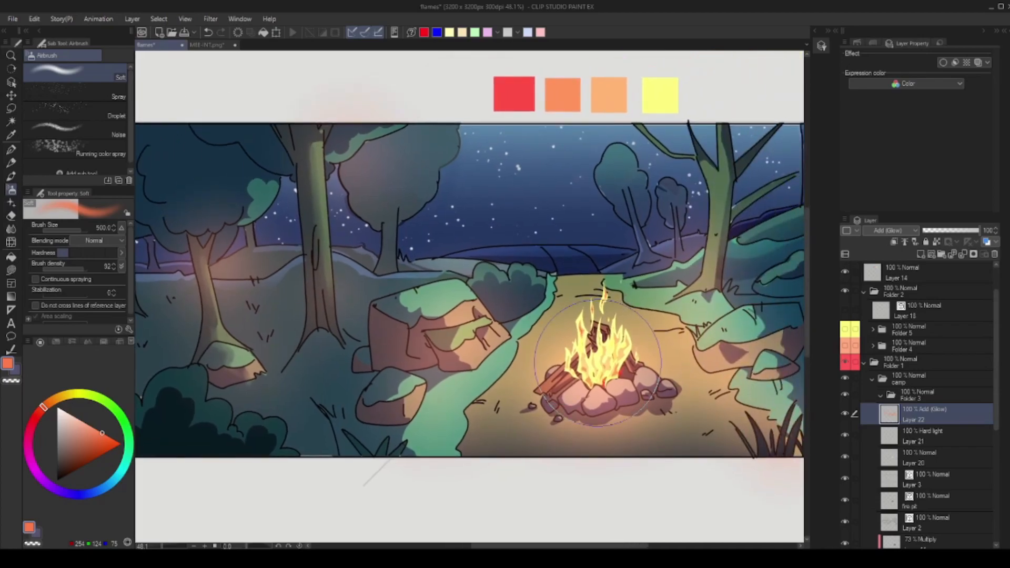
Airbrush red from the flames onto the left tree and boulder, and add the light orange swatch's colour to the boulder.
left_click(604, 383, "alt")
left_click(218, 246)
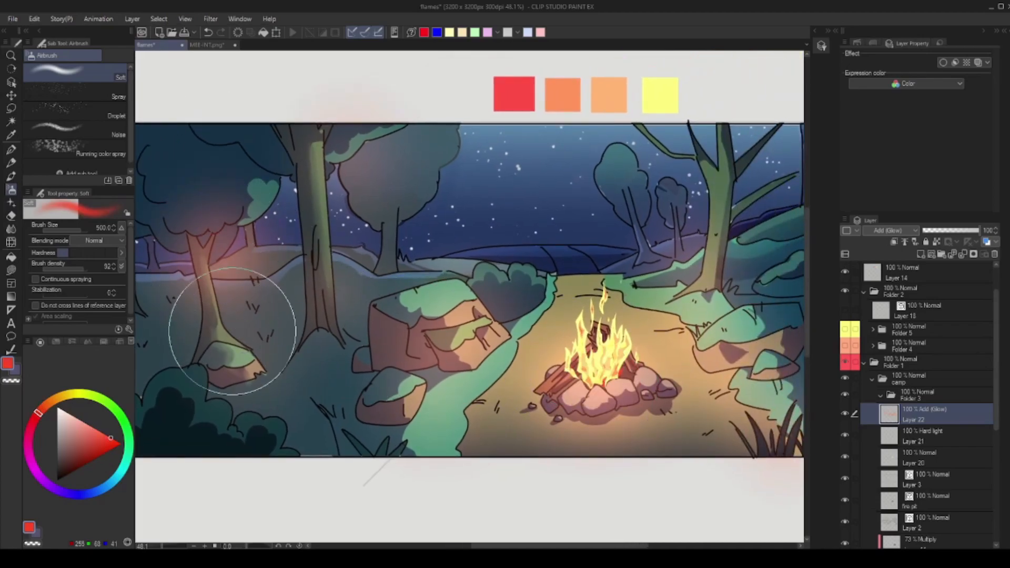
left_click(461, 327)
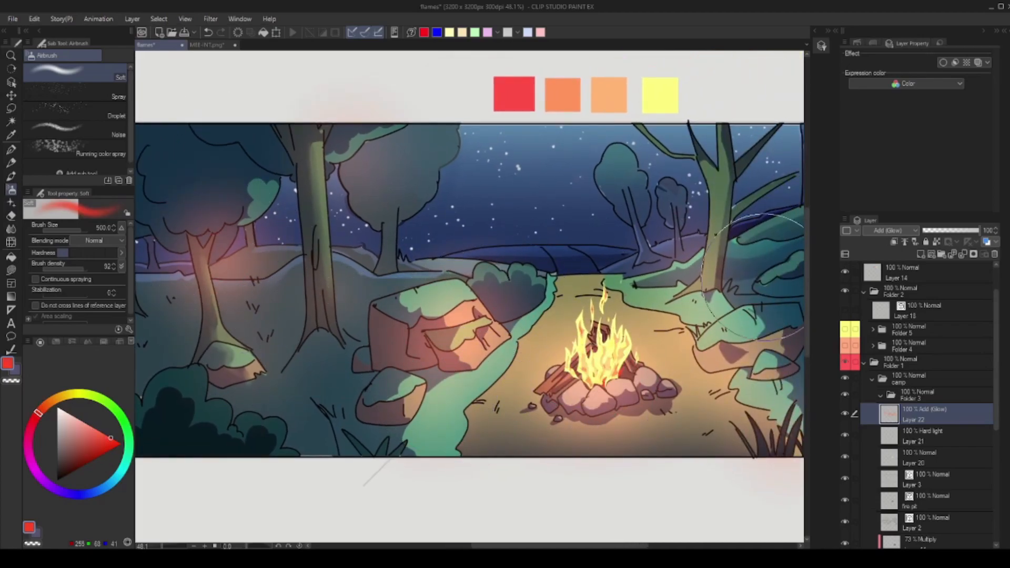
left_click(609, 95, "alt")
left_click(478, 330)
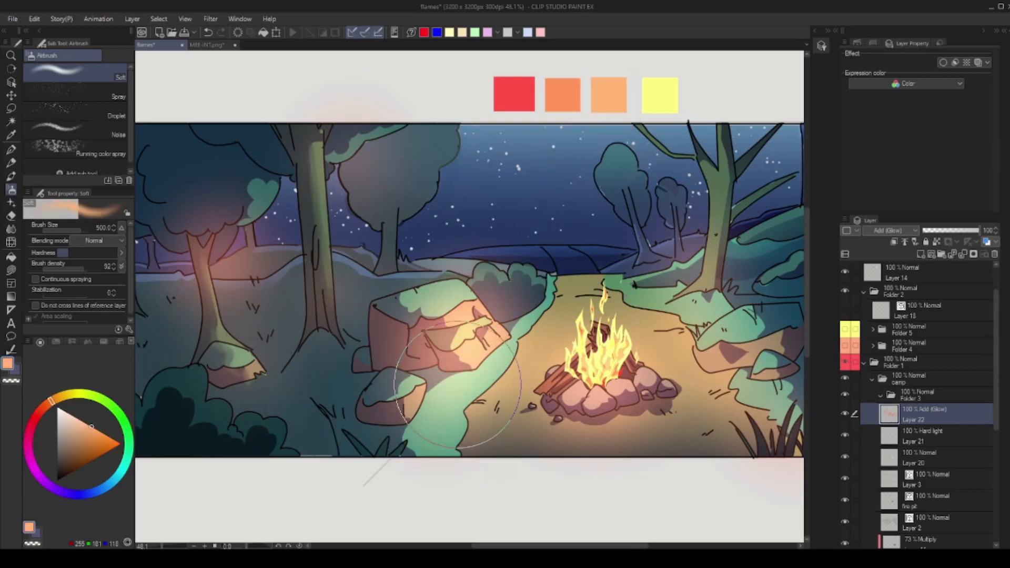
Reduce the glow layer's opacity to 52, then try Color dodge as its blending mode at 91 opacity.
left_click(952, 230)
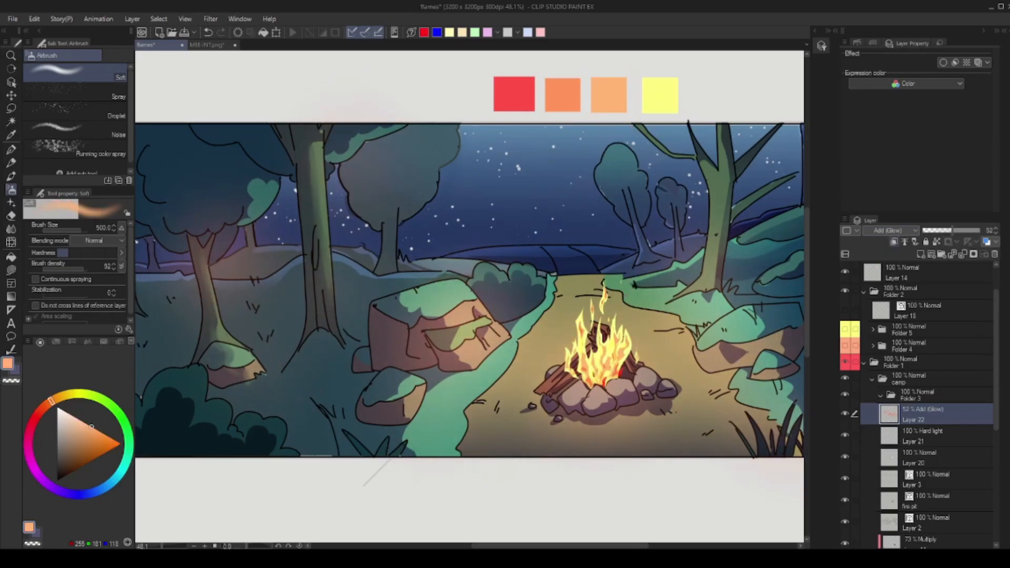
left_click(894, 241)
left_click(894, 242)
scroll(893, 230, "up", 3)
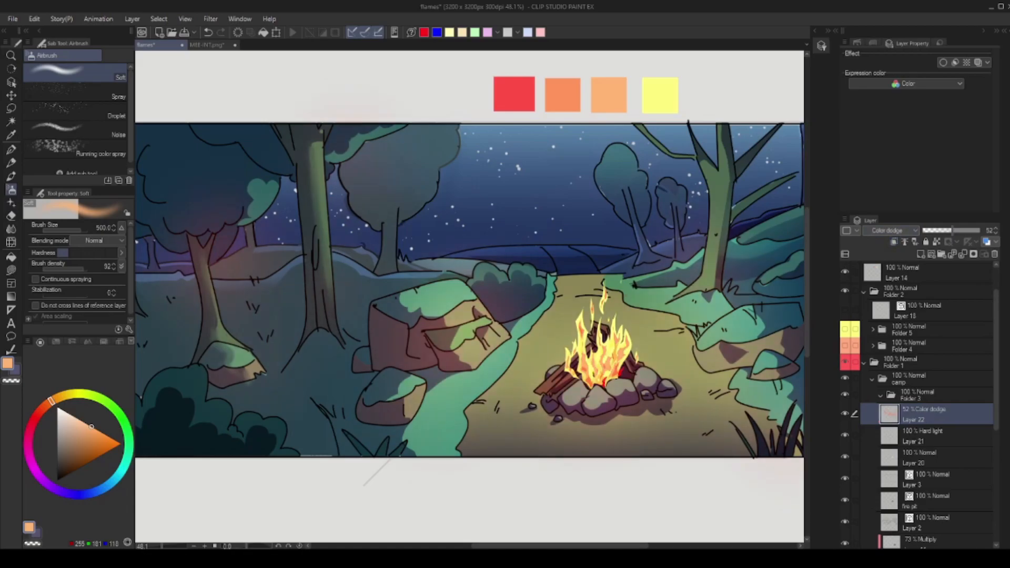
left_click_drag(952, 230, 975, 230)
Change the glow layer's blending mode to Overlay and raise its opacity to 100.
key("ctrl+space")
mouse_move(744, 281)
left_mouse_down()
mouse_move(647, 294)
mouse_move(758, 295)
left_mouse_up()
left_click_drag(632, 273, 562, 317)
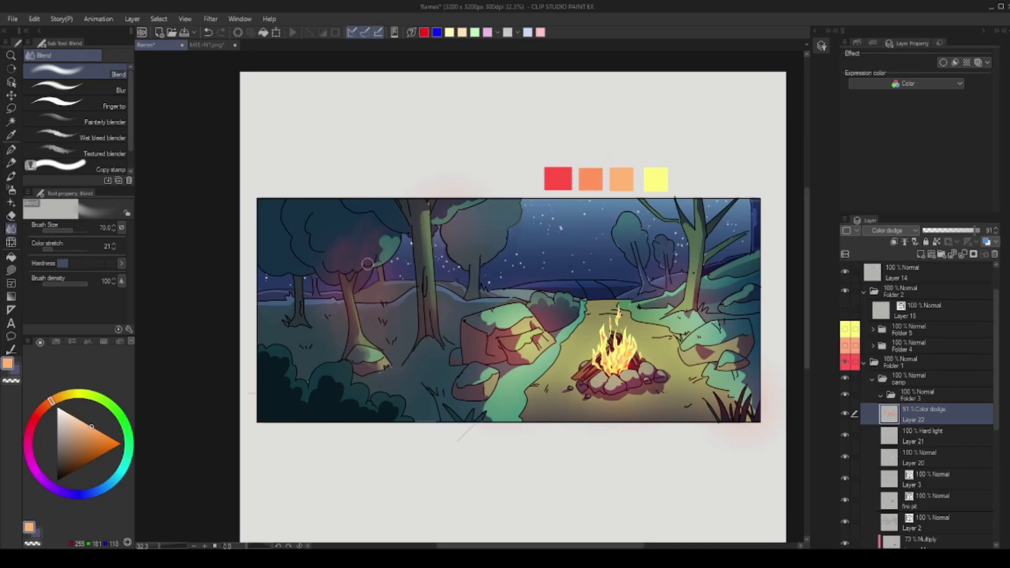
scroll(553, 352, "down", 5)
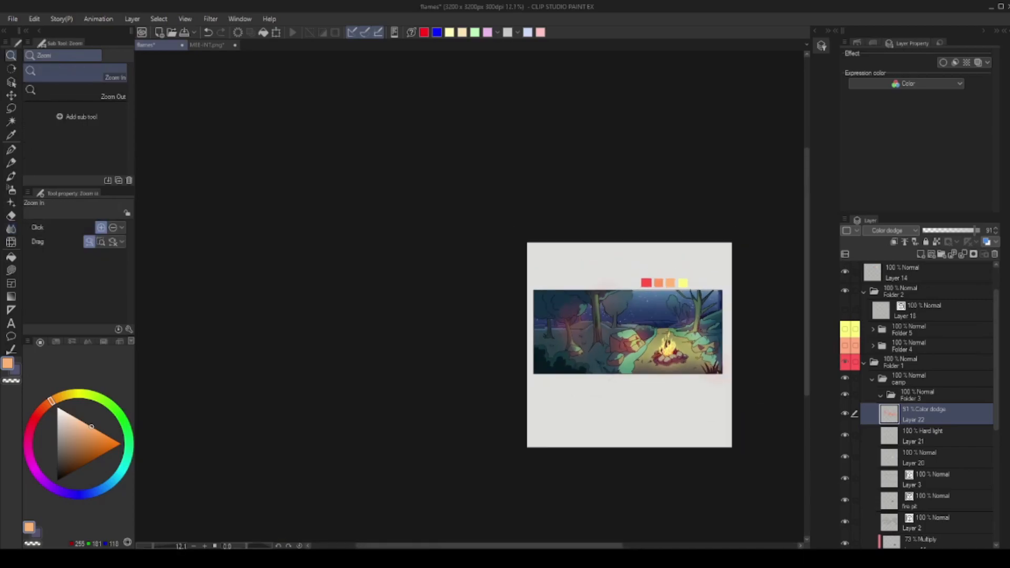
scroll(553, 352, "up", 5)
key("b")
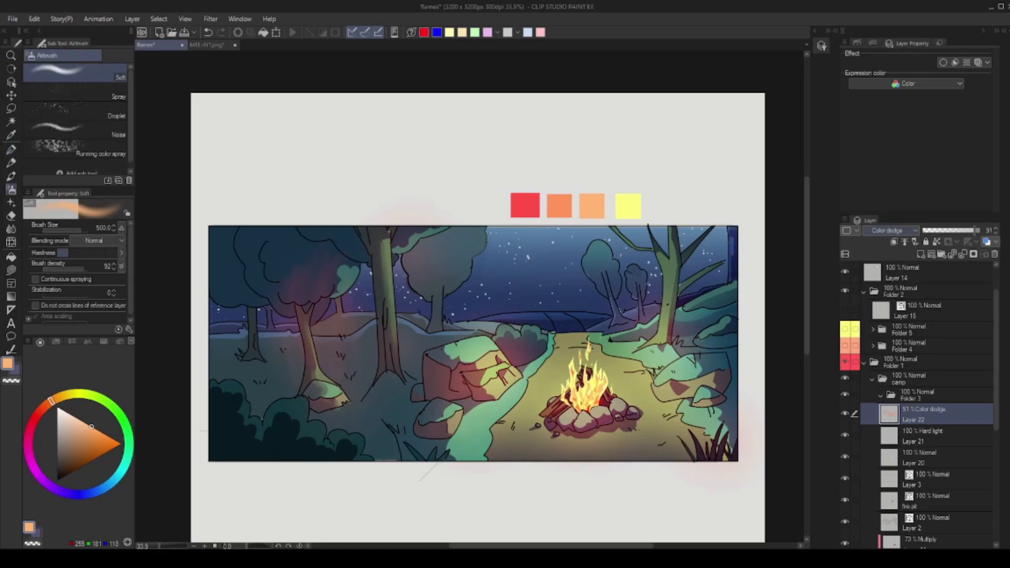
left_click(891, 230)
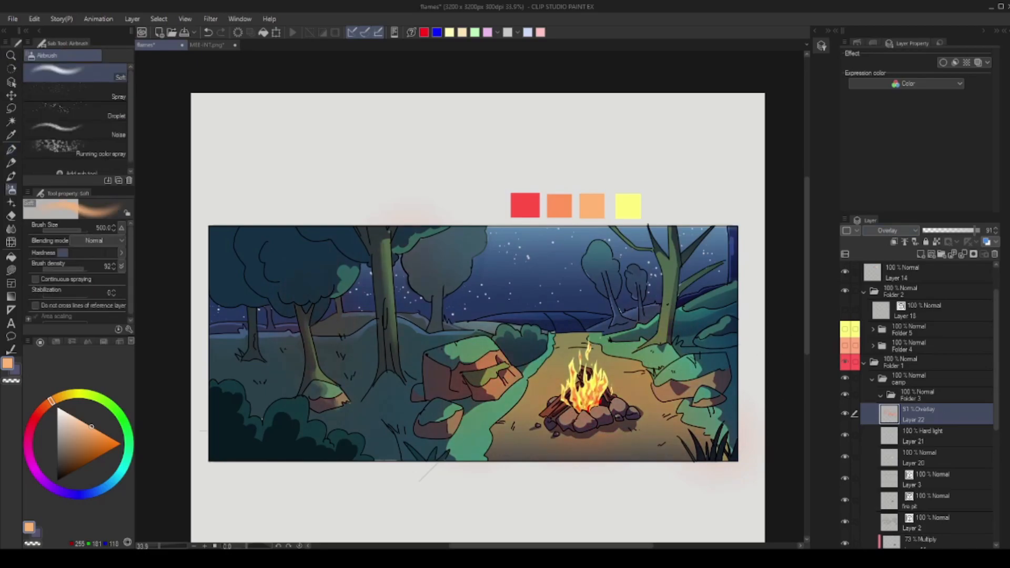
scroll(632, 358, "up", 1)
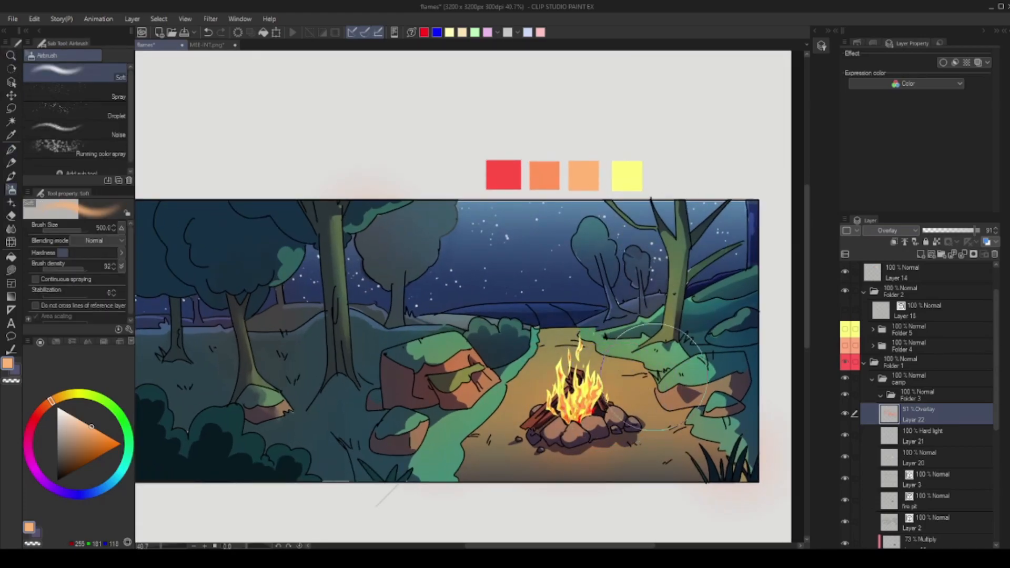
left_click_drag(973, 231, 983, 231)
Sample a yellow-orange from the flames and airbrush it over the path and the grass beside the campfire.
left_click(575, 429, "alt")
mouse_move(547, 442)
left_mouse_down()
mouse_move(472, 400)
mouse_move(513, 408)
left_mouse_up()
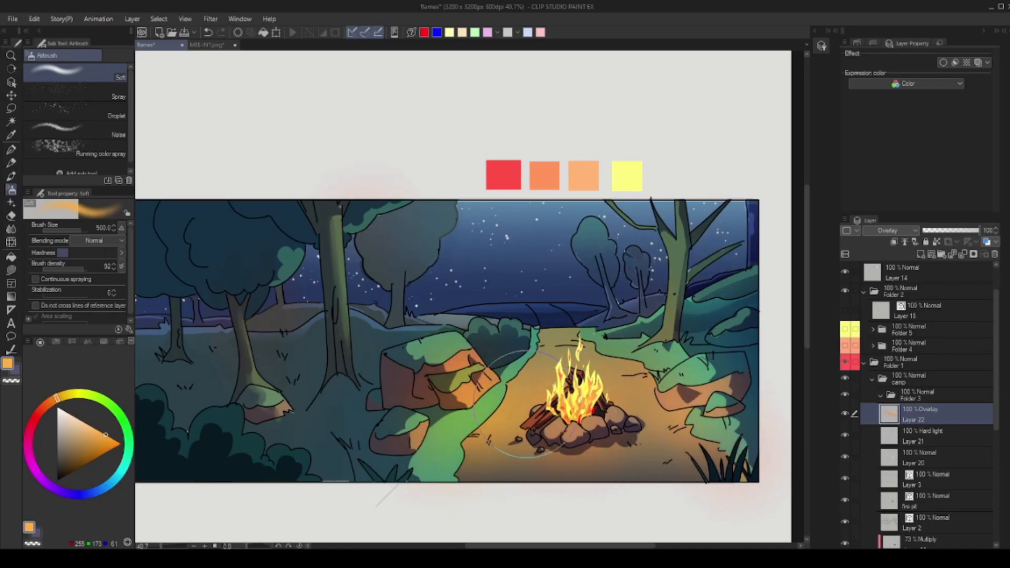
left_click_drag(680, 263, 745, 258)
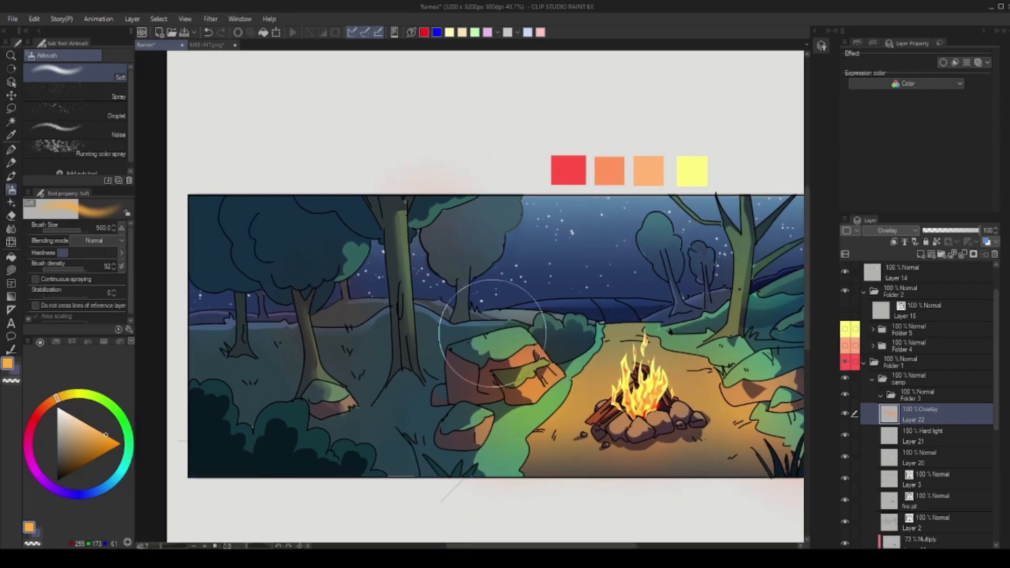
Pick the red swatch's colour and airbrush a red glow over the left trees, hills and boulders.
left_click(580, 167, "alt")
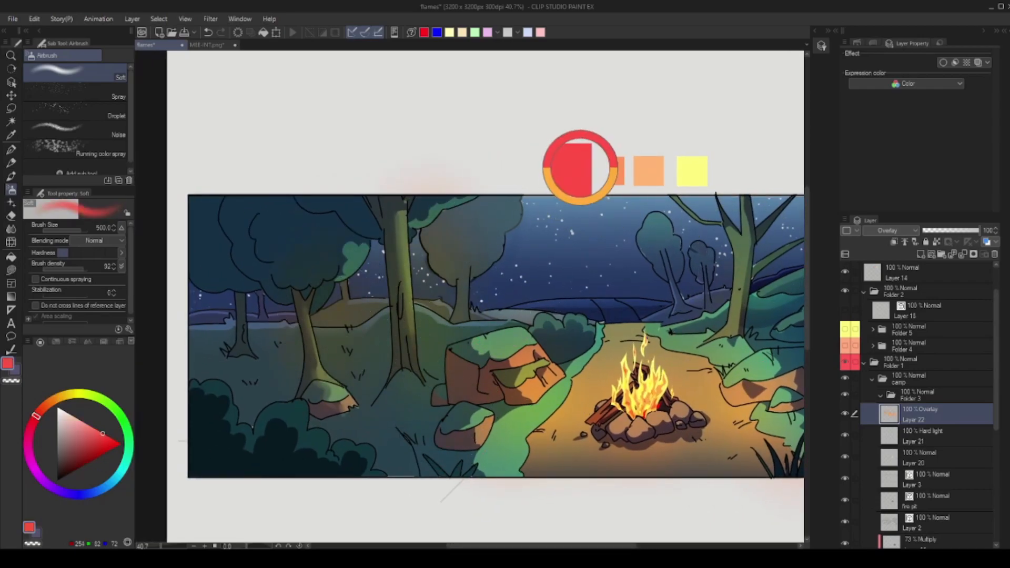
left_click_drag(404, 258, 368, 336)
key("ctrl+z")
mouse_move(341, 290)
left_mouse_down()
mouse_move(387, 394)
mouse_move(476, 439)
mouse_move(517, 414)
left_mouse_up()
left_click_drag(718, 400, 626, 391)
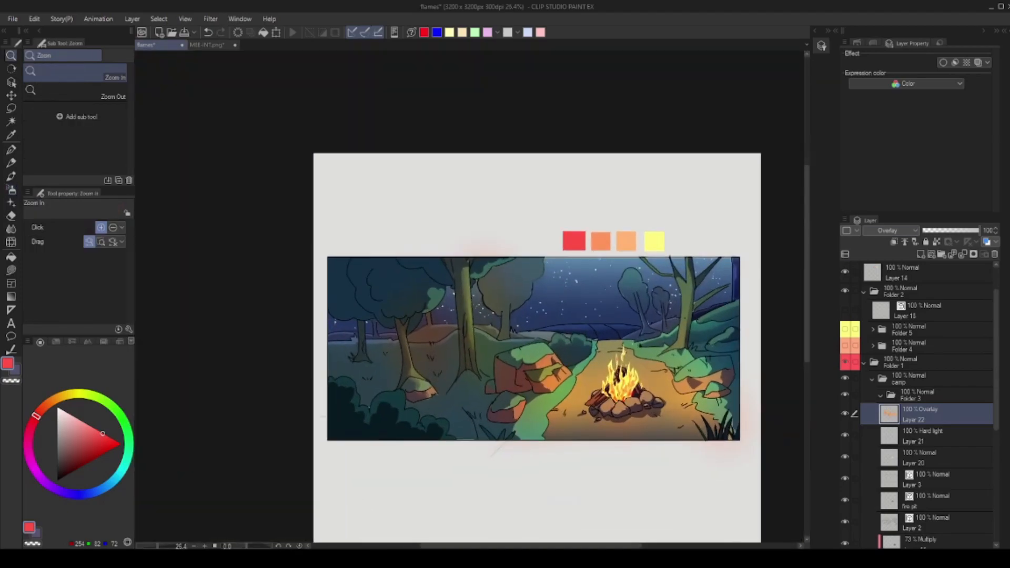
Lower the Overlay glow layer's opacity to 79, create a new layer above it and switch the G-pen to black.
left_click_drag(979, 230, 957, 230)
left_click_drag(634, 401, 689, 361)
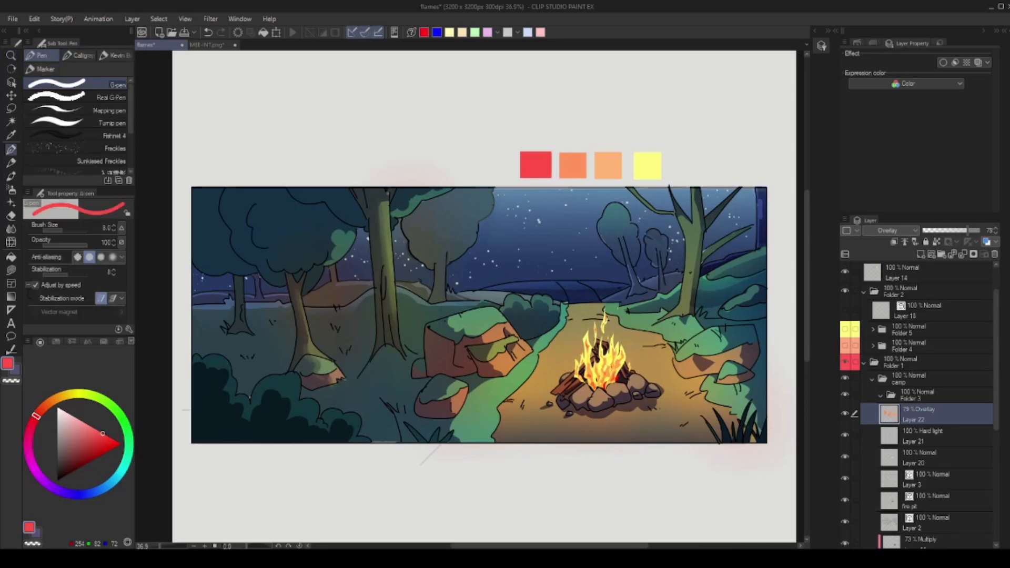
left_click(921, 254)
key("x")
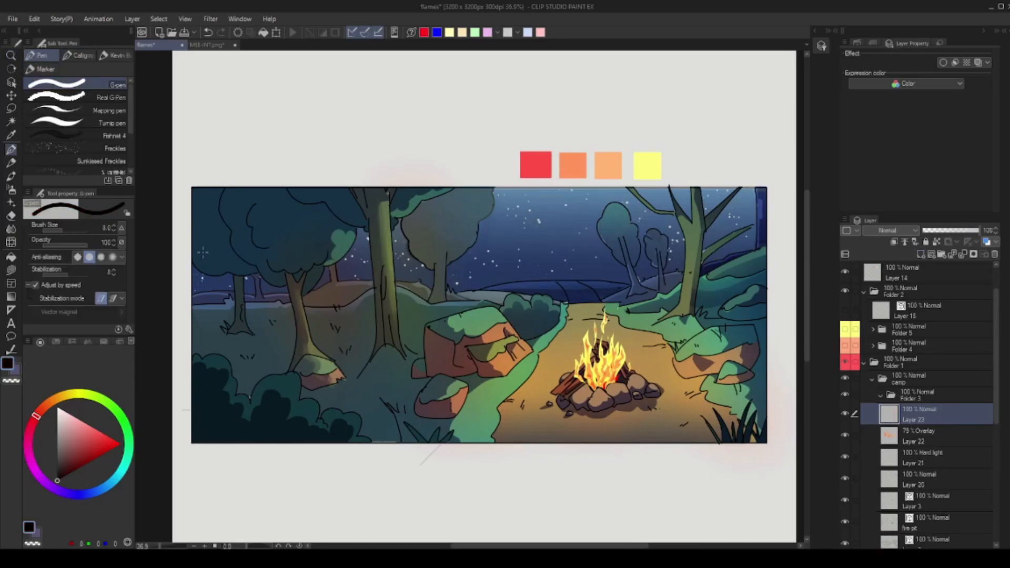
Show the character figure's folder together with the campfire scene and make Layer 14 the active layer.
left_click_drag(658, 310, 685, 310)
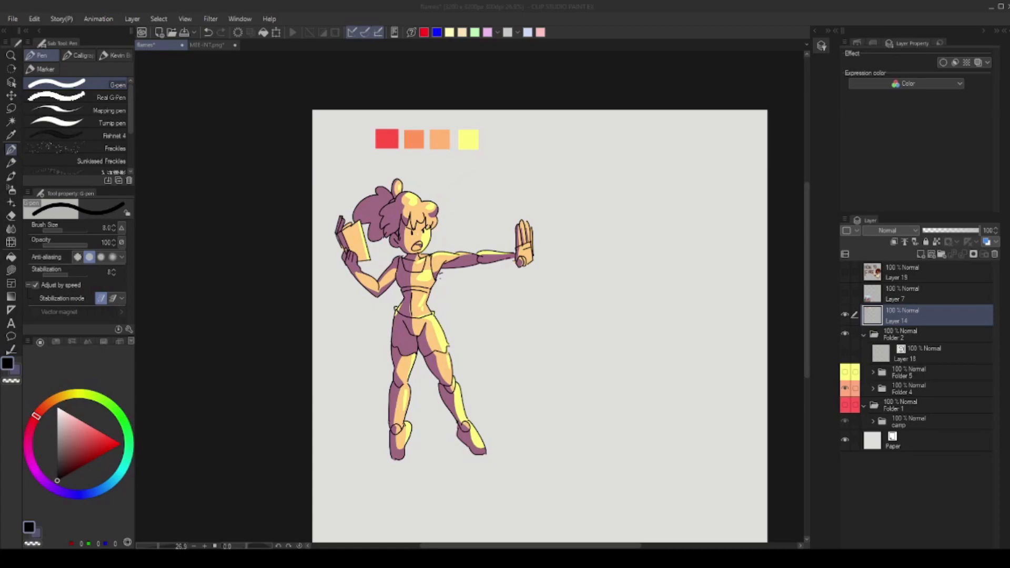
left_click_drag(628, 230, 572, 217)
key("ctrl+z")
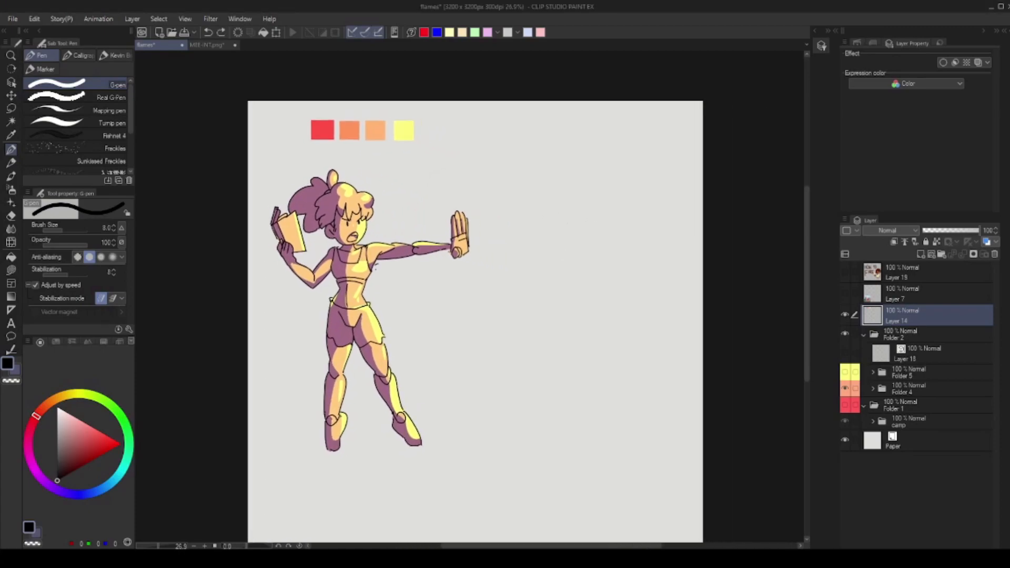
scroll(559, 390, "up", 2)
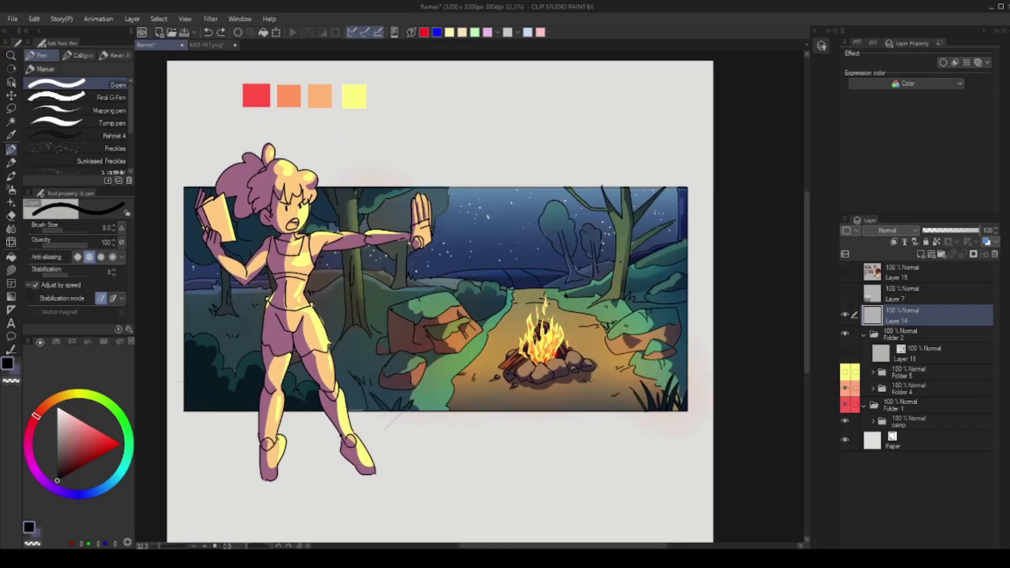
Sketch a light grey ellipse around the campfire with an arrow pointing up from it on Layer 14.
left_click(581, 158, "alt")
mouse_move(498, 329)
left_mouse_down()
mouse_move(514, 336)
mouse_move(564, 309)
left_mouse_up()
mouse_move(549, 318)
left_mouse_down()
mouse_move(553, 244)
mouse_move(562, 258)
left_mouse_up()
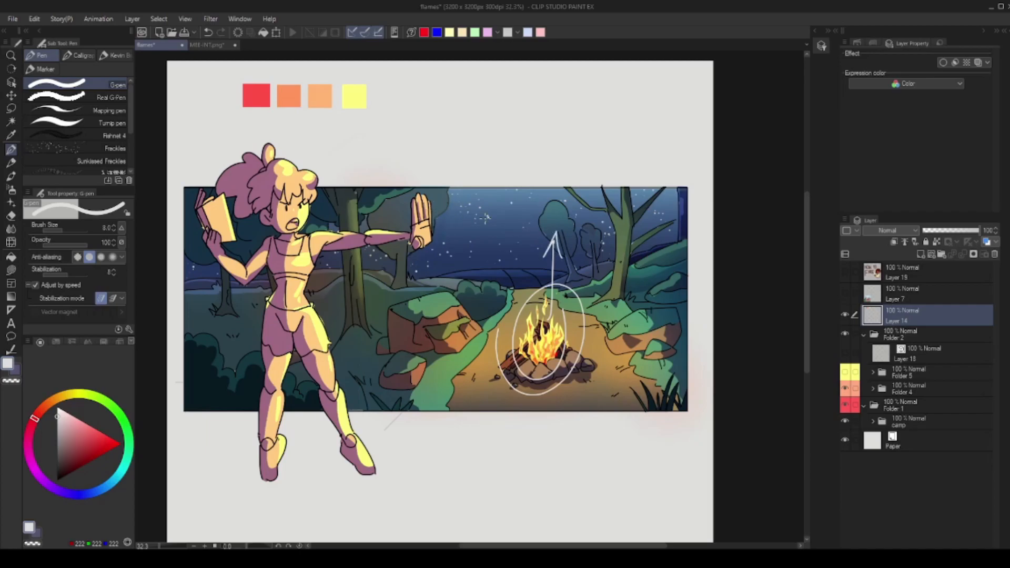
mouse_move(486, 217)
left_mouse_down()
mouse_move(565, 219)
mouse_move(554, 204)
mouse_move(583, 216)
mouse_move(562, 227)
mouse_move(600, 208)
mouse_move(523, 224)
mouse_move(526, 237)
mouse_move(526, 215)
mouse_move(453, 233)
left_mouse_up()
Undo the light grey annotation strokes drawn over the campfire scene.
key("ctrl+z")
key("ctrl+z")
key("ctrl+z")
key("ctrl+z")
key("ctrl+z")
key("ctrl+z")
key("ctrl+z")
key("ctrl+z")
key("ctrl+z")
key("ctrl+z")
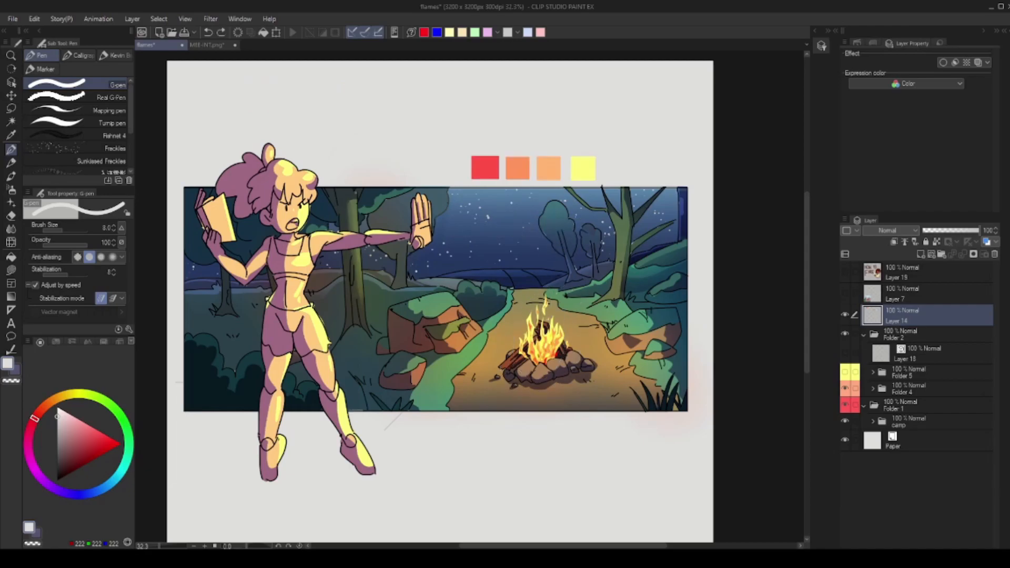
key("ctrl+z")
Expand Folder 4 with the character's layers and select its Color dodge layer, Layer 28.
key("alt+[")
key("alt+[")
key("alt+[")
key("alt+[")
key("alt+[")
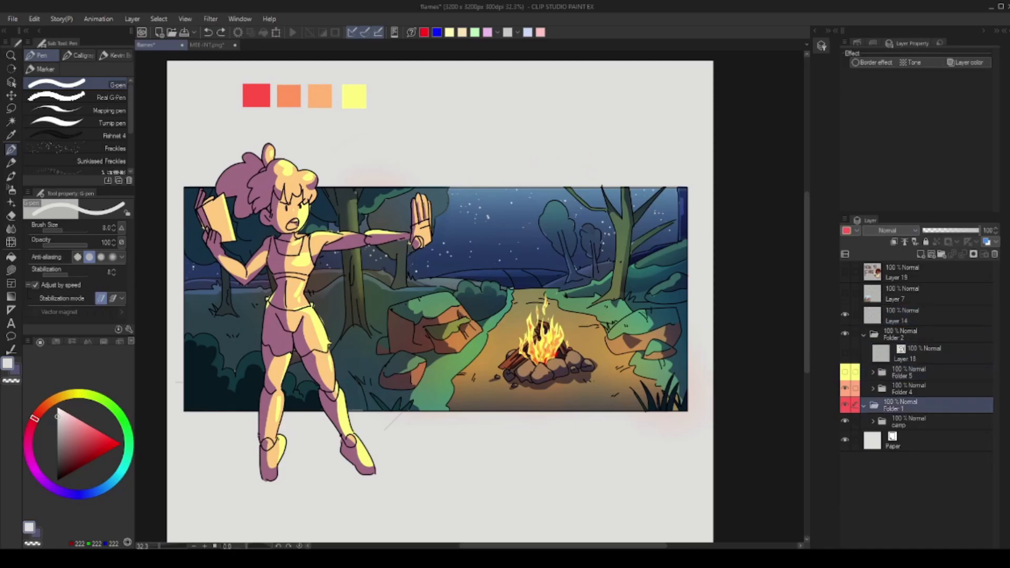
left_click(873, 389)
key("alt+[")
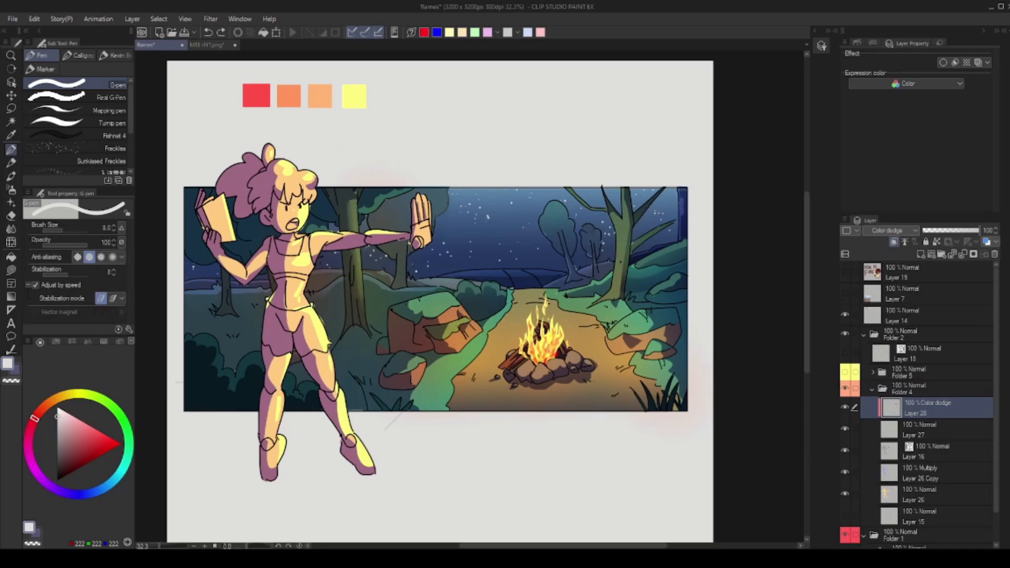
Hide the campfire scene's Folder 1 and delete the Color dodge layer, Layer 28, from Folder 4.
left_click(845, 408)
left_click(845, 536)
left_click(936, 494)
left_click(937, 473)
left_click(937, 430)
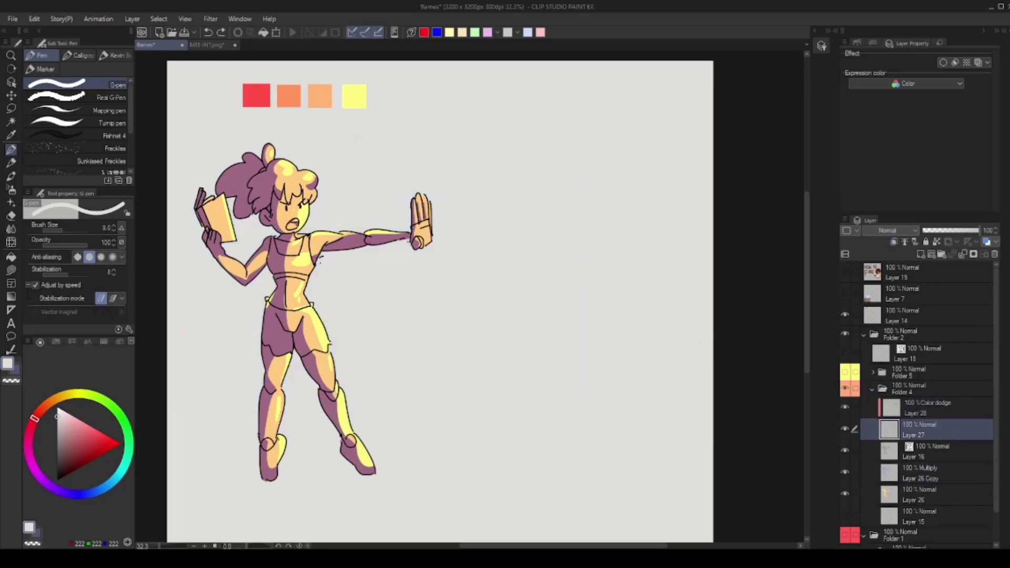
left_click(937, 408)
left_click(994, 254)
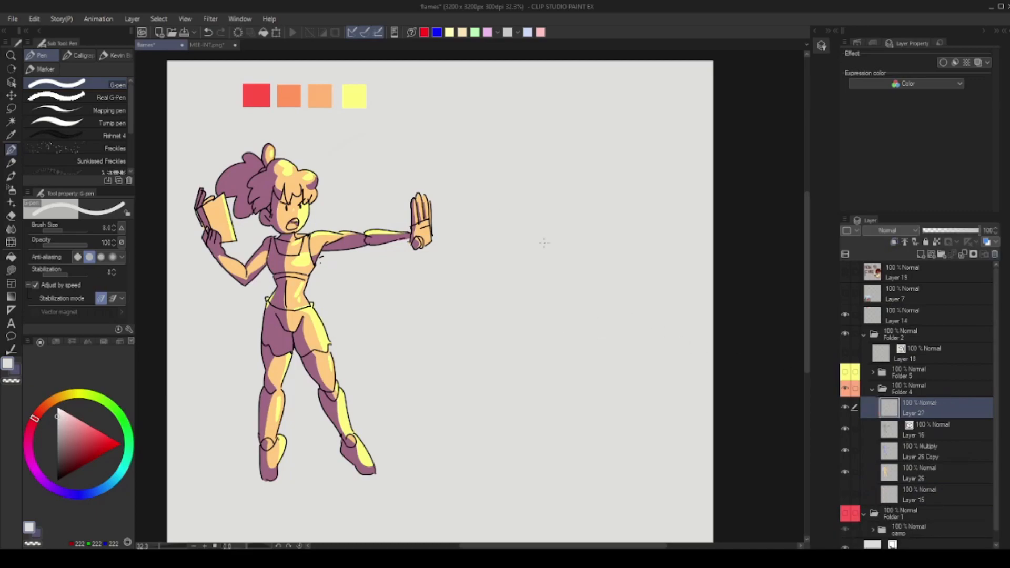
Lasso-fill a large teardrop fireball on Layer 27 in the palette's yellow, tapering toward the character's outstretched palm.
key("b")
left_click(352, 96, "alt")
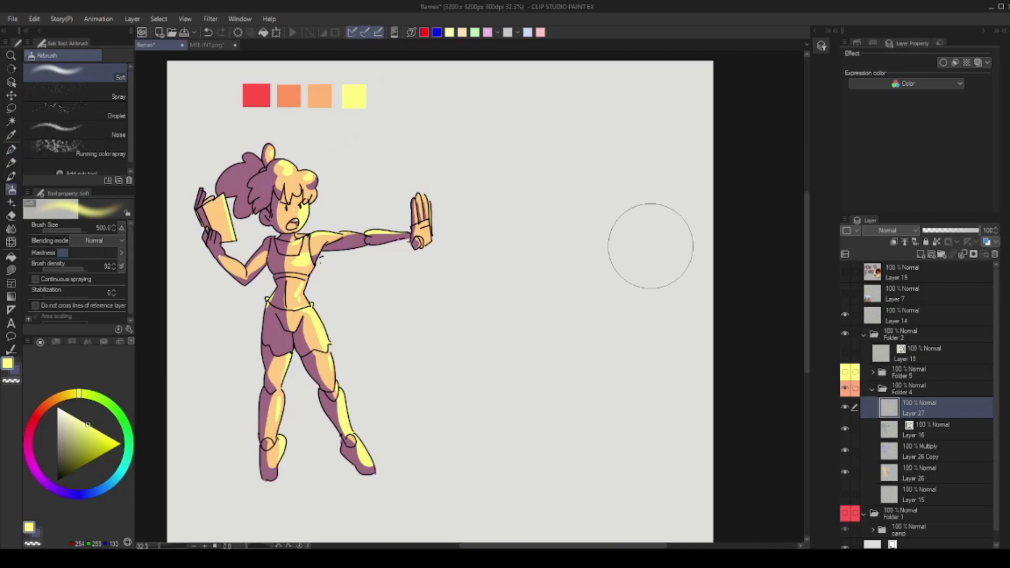
key("u")
key("r")
mouse_move(369, 158)
left_mouse_down()
mouse_move(510, 129)
mouse_move(609, 194)
left_mouse_up()
left_click_drag(431, 294, 433, 270)
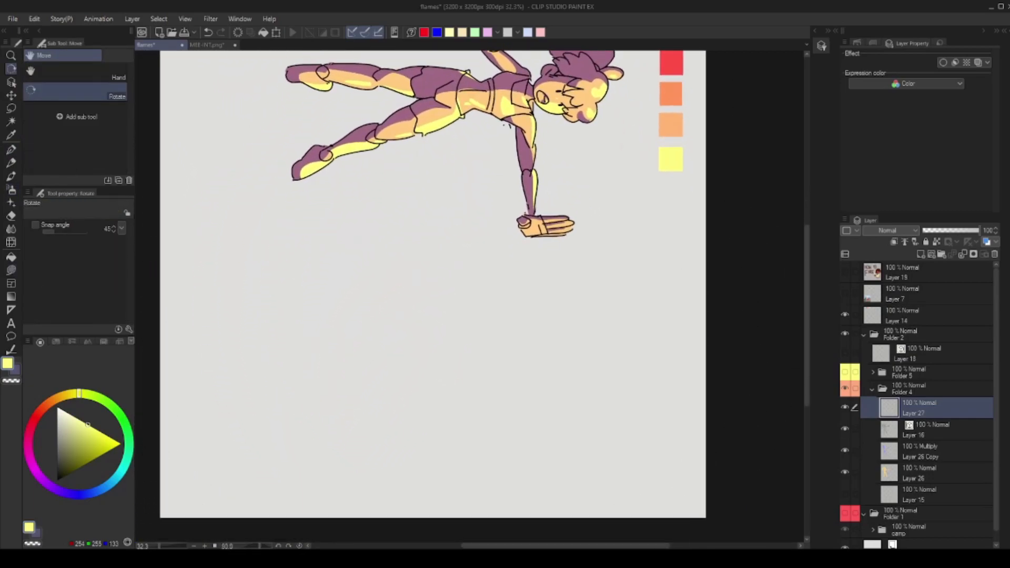
key("u")
mouse_move(536, 245)
left_mouse_down()
mouse_move(577, 347)
mouse_move(538, 248)
mouse_move(541, 287)
mouse_move(537, 273)
left_mouse_up()
key("ctrl+z")
key("ctrl+z")
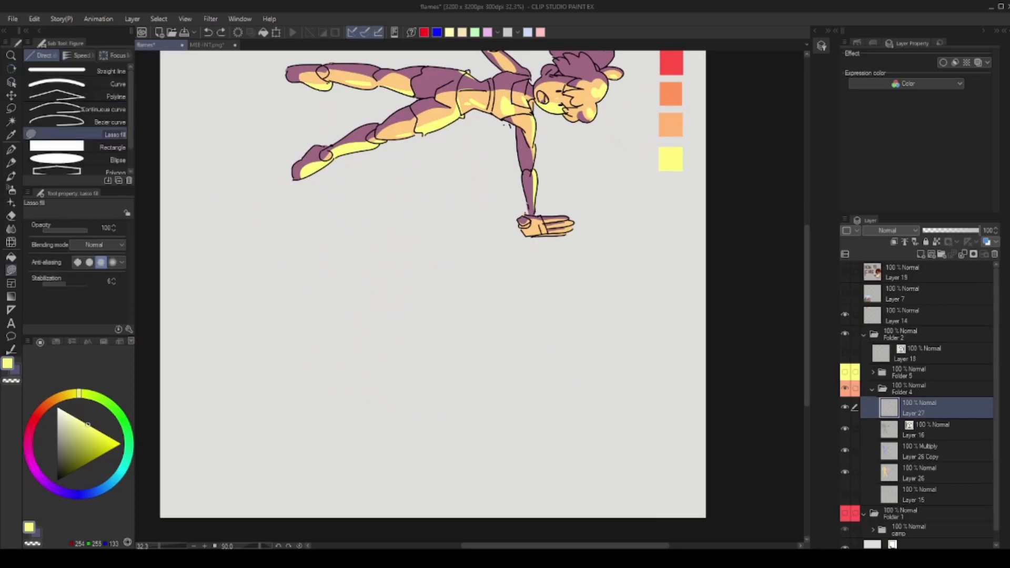
mouse_move(579, 309)
left_mouse_down()
mouse_move(534, 254)
mouse_move(518, 454)
mouse_move(597, 369)
mouse_move(542, 243)
mouse_move(509, 358)
mouse_move(557, 426)
mouse_move(592, 295)
mouse_move(543, 247)
mouse_move(552, 269)
left_mouse_up()
key("ctrl+z")
key("ctrl+z")
key("ctrl+z")
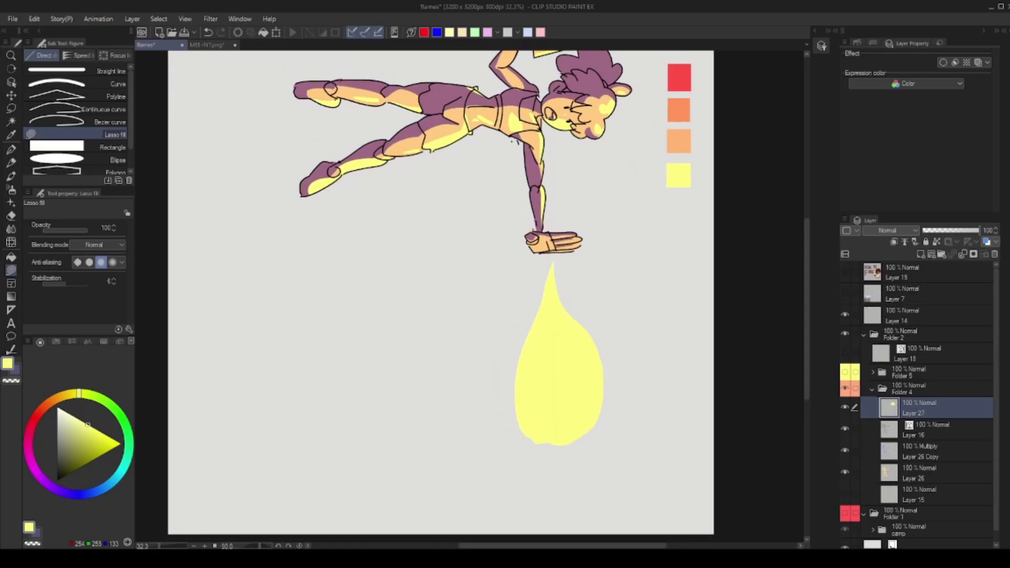
Narrow the yellow fireball's tail with the eraser and lasso-fill thin flame tongues around it.
key("e")
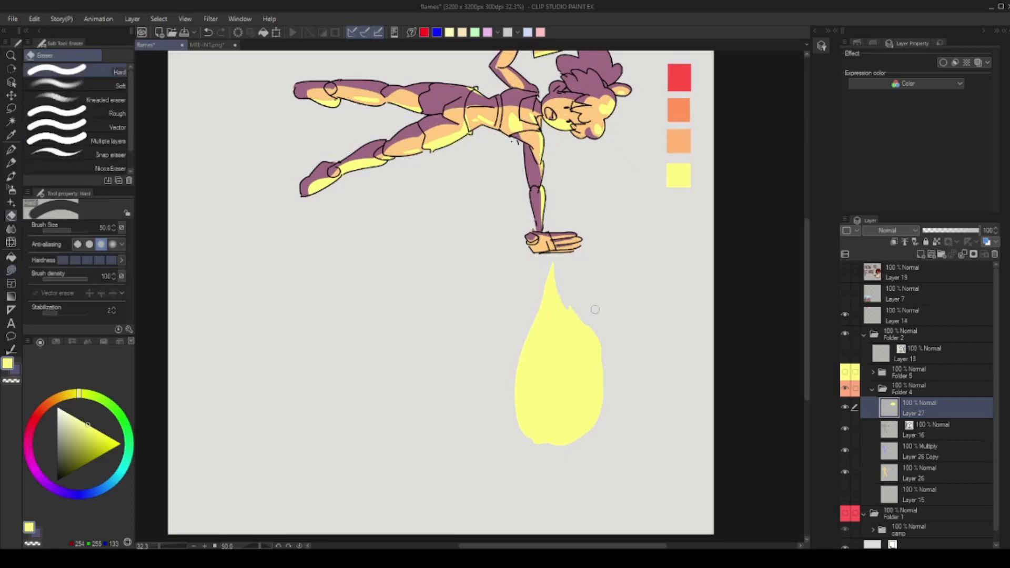
mouse_move(569, 303)
left_mouse_down()
mouse_move(536, 286)
mouse_move(539, 268)
mouse_move(531, 304)
left_mouse_up()
key("u")
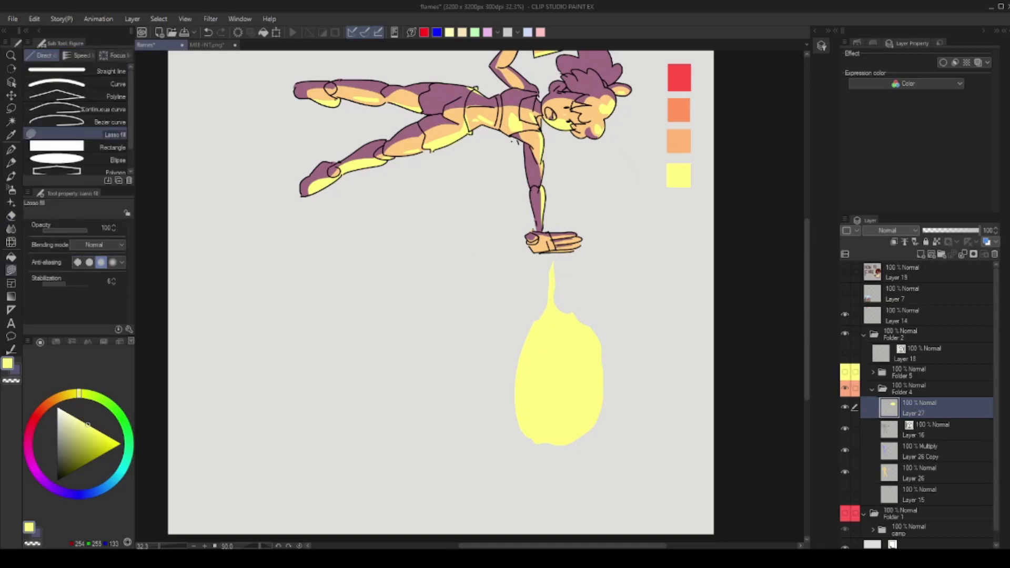
mouse_move(546, 440)
left_mouse_down()
mouse_move(503, 402)
mouse_move(520, 327)
mouse_move(545, 326)
left_mouse_up()
key("ctrl+z")
mouse_move(507, 427)
left_mouse_down()
mouse_move(499, 411)
mouse_move(522, 410)
mouse_move(522, 424)
mouse_move(508, 406)
mouse_move(520, 363)
left_mouse_up()
key("ctrl+z")
left_click_drag(583, 418, 578, 428)
mouse_move(567, 313)
left_mouse_down()
mouse_move(547, 288)
mouse_move(544, 315)
mouse_move(567, 274)
mouse_move(560, 300)
left_mouse_up()
key("ctrl+z")
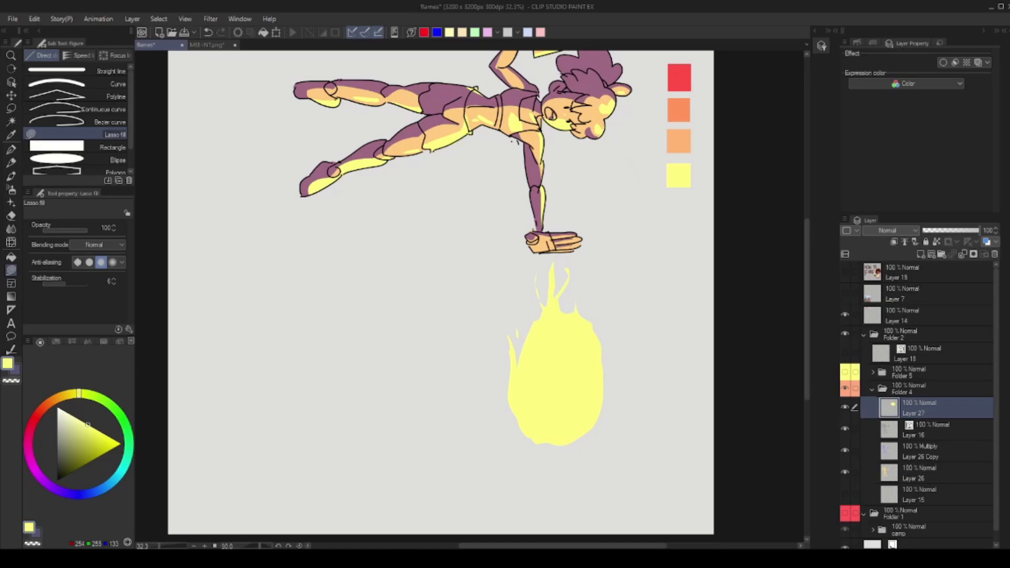
Lasso-fill more yellow flame tongues along both flanks of the fireball and widen its body.
mouse_move(566, 295)
left_mouse_down()
mouse_move(547, 305)
mouse_move(590, 352)
mouse_move(610, 333)
mouse_move(560, 348)
mouse_move(521, 330)
left_mouse_up()
key("ctrl+z")
left_click_drag(577, 306, 568, 311)
key("ctrl+space")
mouse_move(634, 258)
left_mouse_down()
mouse_move(585, 258)
mouse_move(602, 257)
left_mouse_up()
left_click_drag(605, 334, 643, 334)
left_click_drag(537, 390, 557, 396)
mouse_move(625, 376)
left_mouse_down()
mouse_move(624, 348)
mouse_move(592, 406)
left_mouse_up()
key("ctrl+z")
mouse_move(532, 372)
left_mouse_down()
mouse_move(587, 431)
mouse_move(613, 390)
left_mouse_up()
key("ctrl+z")
mouse_move(547, 404)
left_mouse_down()
mouse_move(602, 401)
mouse_move(628, 332)
left_mouse_up()
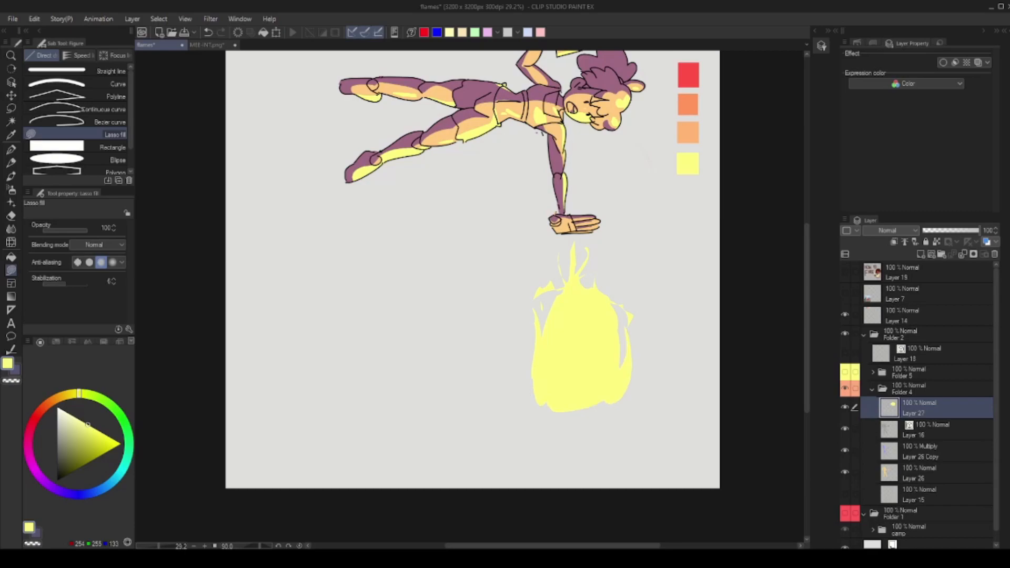
Fill the gaps inside the fireball's flanks with yellow and roughen its outer edges.
left_click_drag(555, 294, 541, 331)
mouse_move(599, 286)
left_mouse_down()
mouse_move(626, 376)
mouse_move(584, 411)
left_mouse_up()
key("ctrl+z")
key("ctrl+z")
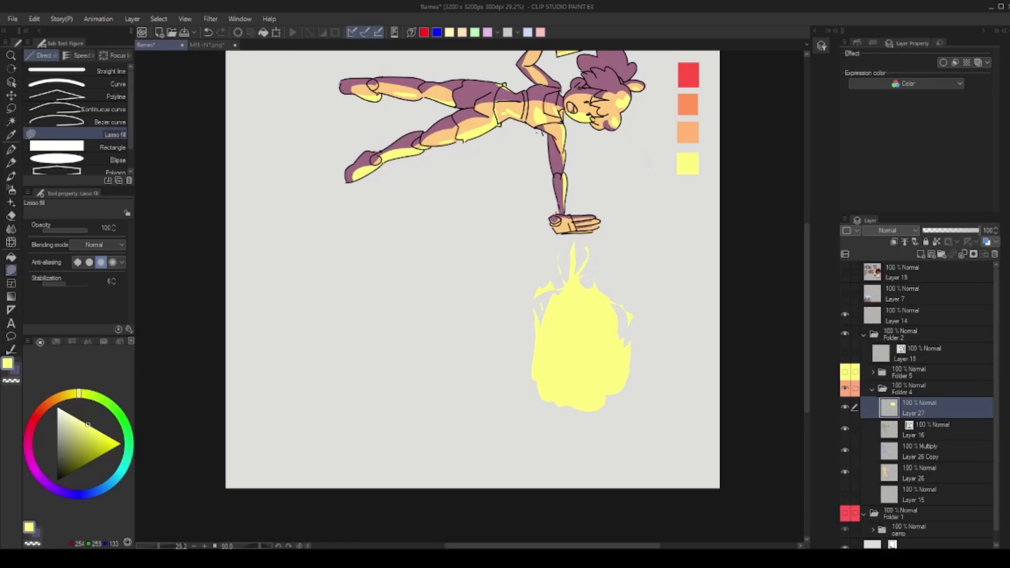
left_click_drag(525, 355, 527, 344)
Move the fireball slightly farther away from the character's palm.
key("r")
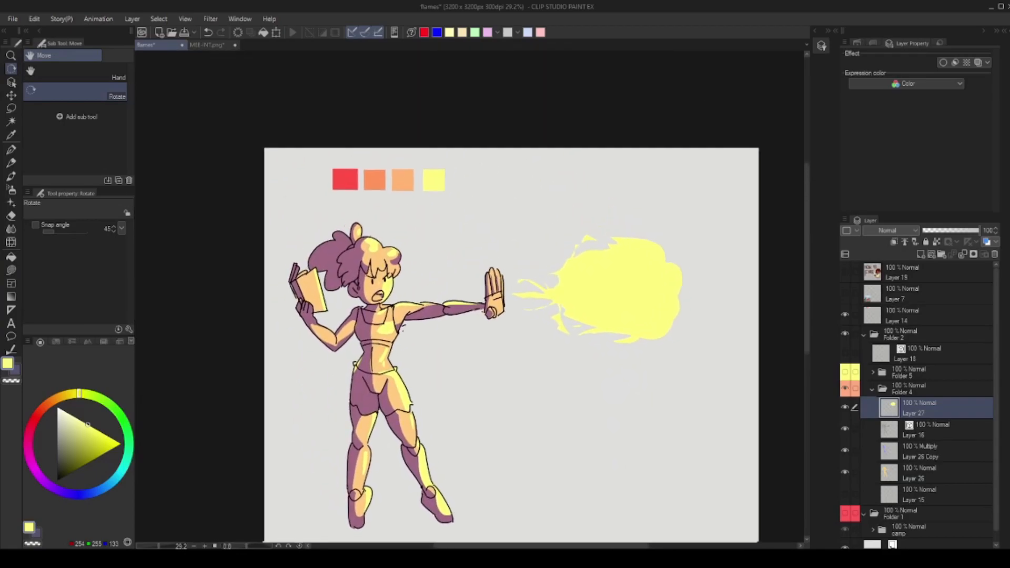
left_click_drag(511, 345, 553, 370)
key("k")
mouse_move(653, 311)
left_mouse_down()
mouse_move(678, 309)
mouse_move(579, 316)
mouse_move(626, 308)
left_mouse_up()
Lasso-fill long yellow wisps trailing from the fireball's tail and round out its leading edge.
key("u")
mouse_move(663, 279)
left_mouse_down()
mouse_move(606, 319)
mouse_move(572, 296)
mouse_move(626, 322)
left_mouse_up()
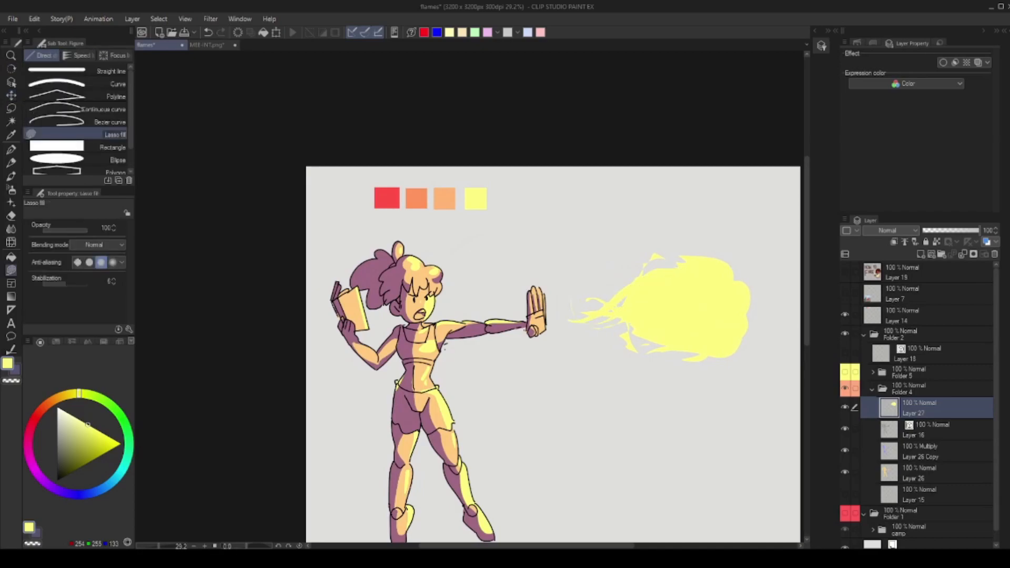
mouse_move(664, 279)
left_mouse_down()
mouse_move(617, 304)
mouse_move(565, 362)
mouse_move(610, 342)
left_mouse_up()
mouse_move(759, 308)
left_mouse_down()
mouse_move(568, 316)
mouse_move(753, 300)
mouse_move(758, 306)
mouse_move(574, 359)
mouse_move(715, 342)
left_mouse_up()
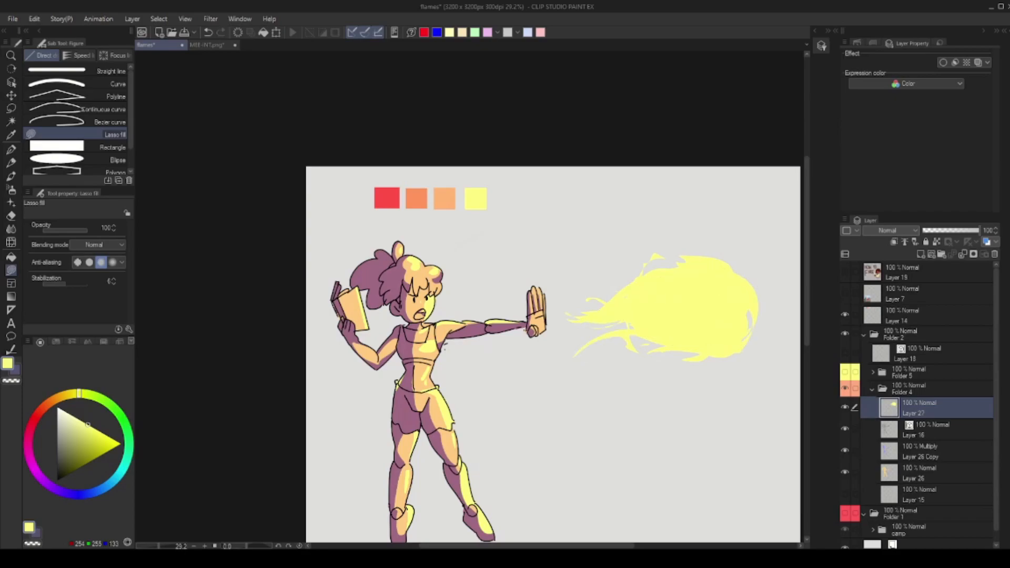
key("ctrl+z")
mouse_move(757, 316)
left_mouse_down()
mouse_move(709, 351)
mouse_move(569, 288)
mouse_move(737, 347)
mouse_move(558, 300)
mouse_move(757, 321)
left_mouse_up()
key("ctrl+z")
left_click_drag(578, 347, 615, 357)
mouse_move(770, 360)
left_mouse_down()
mouse_move(714, 369)
mouse_move(695, 349)
mouse_move(757, 359)
left_mouse_up()
Shape small yellow flame tongues along the fireball's lower edge and tail with Lasso fill.
left_click_drag(684, 347, 580, 380)
key("ctrl+z")
left_click_drag(652, 379, 659, 351)
left_click_drag(660, 314, 651, 391)
key("ctrl+z")
left_click_drag(644, 312, 653, 385)
key("ctrl+z")
mouse_move(615, 299)
left_mouse_down()
mouse_move(671, 366)
mouse_move(619, 395)
left_mouse_up()
key("ctrl+z")
mouse_move(636, 317)
left_mouse_down()
mouse_move(680, 371)
mouse_move(652, 396)
left_mouse_up()
key("ctrl+space")
mouse_move(702, 308)
left_mouse_down()
mouse_move(650, 309)
mouse_move(729, 313)
left_mouse_up()
key("ctrl+z")
Erase the fireball's upper edge into a smooth curve and refill its rounded front and top with yellow.
key("e")
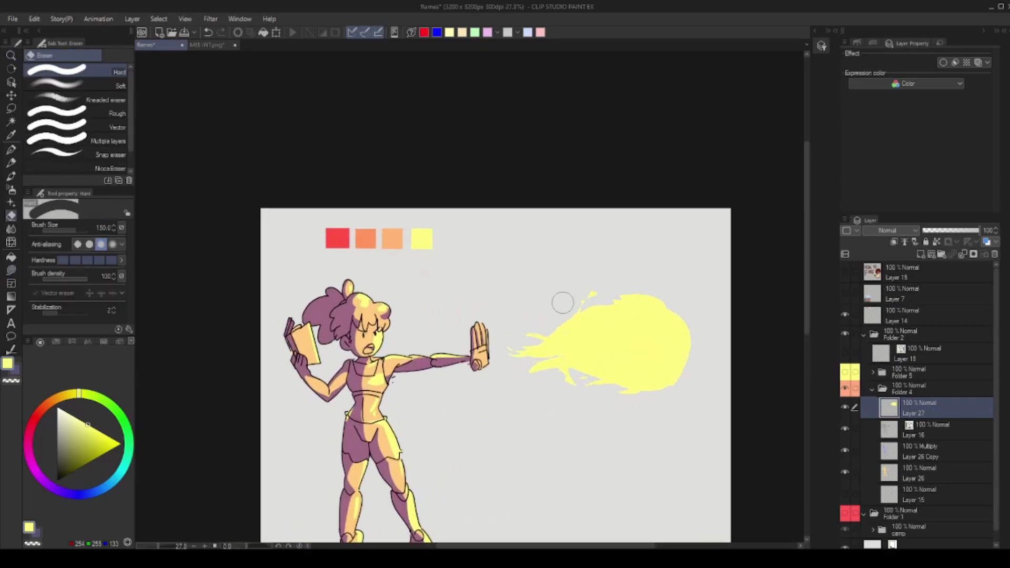
mouse_move(615, 296)
left_mouse_down()
mouse_move(661, 305)
mouse_move(694, 337)
left_mouse_up()
key("ctrl+z")
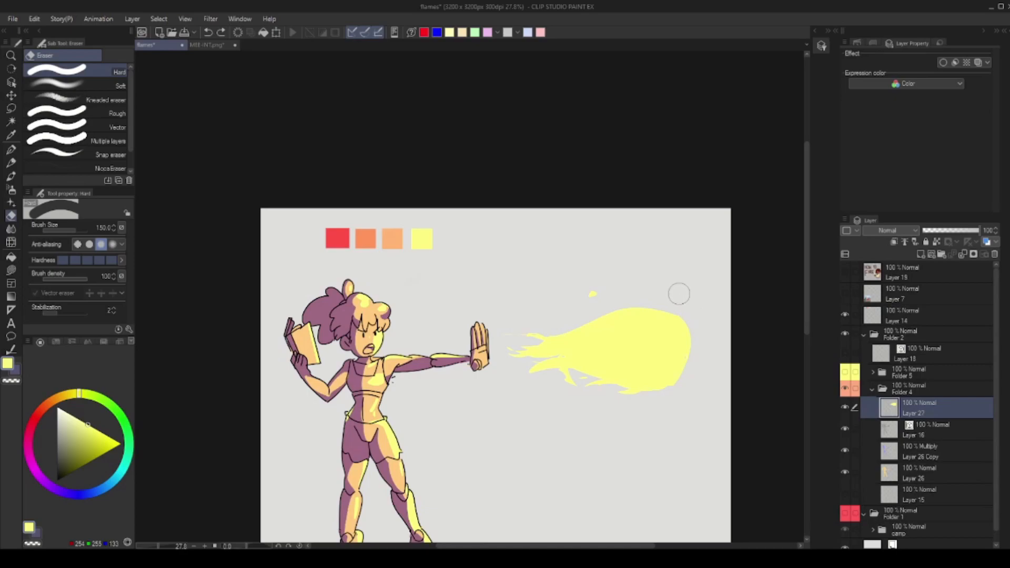
key("u")
mouse_move(687, 360)
left_mouse_down()
mouse_move(638, 389)
mouse_move(604, 379)
left_mouse_up()
mouse_move(681, 383)
left_mouse_down()
mouse_move(668, 310)
mouse_move(576, 318)
left_mouse_up()
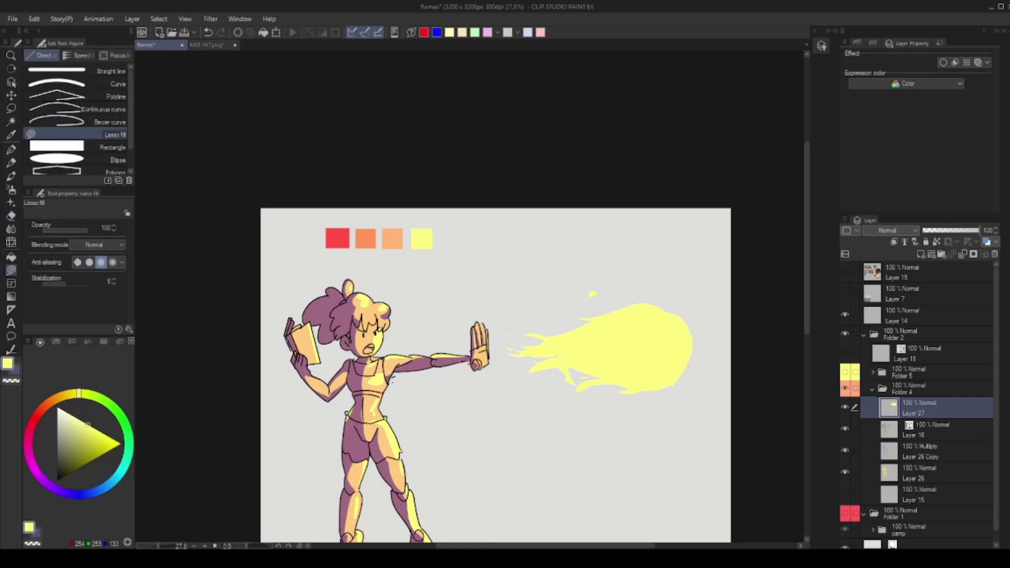
Carve the fireball's tail into a narrow flickering strand with the Hard eraser, reducing its brush size to 50.
key("r")
mouse_move(682, 342)
left_mouse_down()
mouse_move(628, 439)
mouse_move(263, 253)
mouse_move(290, 414)
mouse_move(425, 509)
mouse_move(549, 450)
left_mouse_up()
key("e")
mouse_move(504, 347)
left_mouse_down()
mouse_move(478, 392)
mouse_move(500, 350)
mouse_move(508, 358)
mouse_move(514, 333)
mouse_move(576, 290)
mouse_move(559, 333)
mouse_move(564, 314)
mouse_move(550, 323)
mouse_move(547, 311)
mouse_move(521, 327)
left_mouse_up()
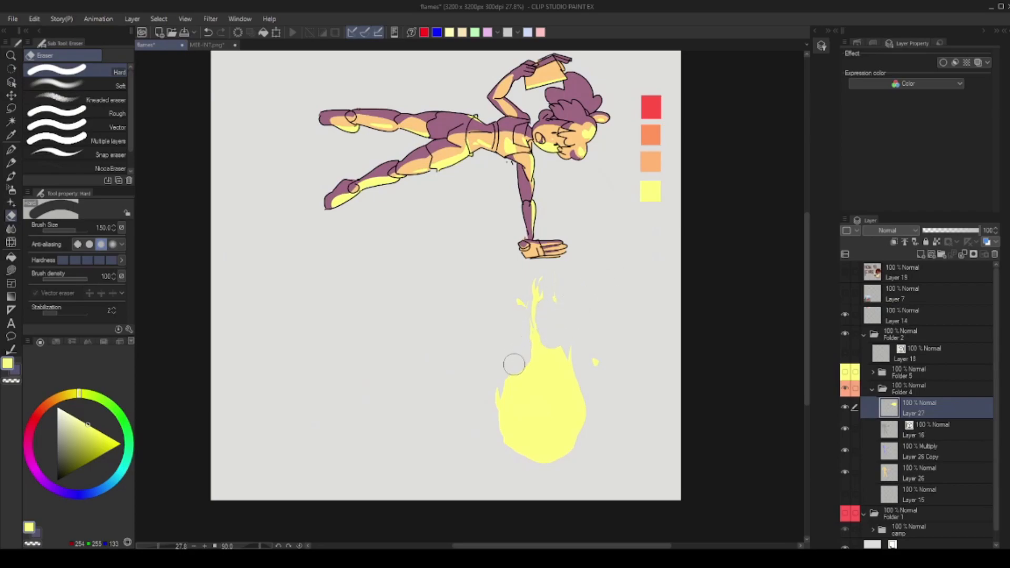
key("bracketleft")
key("bracketleft")
key("bracketleft")
key("bracketleft")
key("bracketleft")
key("bracketleft")
mouse_move(527, 342)
left_mouse_down()
mouse_move(517, 372)
mouse_move(524, 360)
mouse_move(554, 356)
mouse_move(555, 343)
mouse_move(574, 363)
left_mouse_up()
Lasso-fill pointed yellow tongues and loose wisps along the fireball's tail toward the palm.
key("u")
mouse_move(539, 368)
left_mouse_down()
mouse_move(516, 286)
mouse_move(531, 279)
left_mouse_up()
key("ctrl+z")
mouse_move(526, 352)
left_mouse_down()
mouse_move(534, 287)
mouse_move(529, 369)
mouse_move(523, 347)
mouse_move(547, 276)
mouse_move(530, 362)
mouse_move(521, 271)
mouse_move(538, 360)
mouse_move(541, 326)
mouse_move(527, 290)
mouse_move(540, 345)
left_mouse_up()
key("ctrl+z")
key("ctrl+z")
mouse_move(583, 304)
left_mouse_down()
mouse_move(527, 305)
mouse_move(512, 206)
mouse_move(553, 241)
mouse_move(490, 198)
mouse_move(526, 279)
left_mouse_up()
left_click_drag(528, 277, 586, 284)
Break up the fireball's tail into ragged tongues and erase the loose pieces nearest the palm.
key("e")
mouse_move(548, 311)
left_mouse_down()
mouse_move(604, 311)
mouse_move(585, 337)
mouse_move(560, 320)
mouse_move(637, 326)
mouse_move(652, 338)
mouse_move(613, 297)
mouse_move(625, 284)
left_mouse_up()
mouse_move(680, 315)
left_mouse_down()
mouse_move(704, 356)
mouse_move(621, 361)
mouse_move(708, 354)
mouse_move(662, 322)
mouse_move(643, 351)
mouse_move(676, 369)
mouse_move(653, 370)
mouse_move(644, 424)
left_mouse_up()
key("ctrl+z")
key("ctrl+z")
key("ctrl+z")
left_click_drag(663, 367, 646, 415)
left_click_drag(578, 325, 588, 301)
key("ctrl+z")
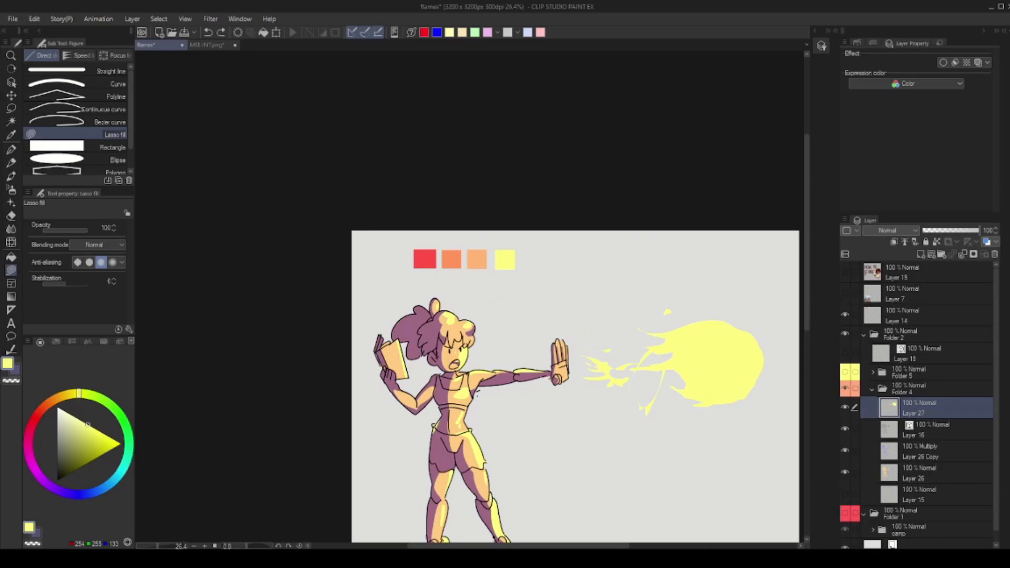
mouse_move(652, 319)
left_mouse_down()
mouse_move(650, 346)
mouse_move(598, 366)
mouse_move(603, 375)
mouse_move(592, 363)
mouse_move(600, 392)
mouse_move(615, 392)
left_mouse_up()
key("e")
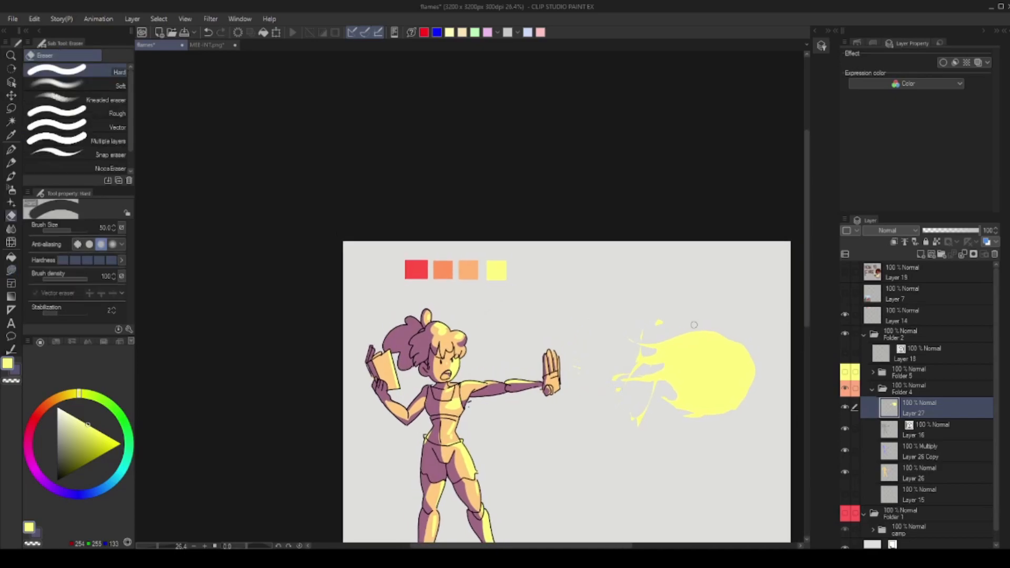
Lasso-fill a solid tapered yellow tail streaming from the fireball toward the palm.
key("u")
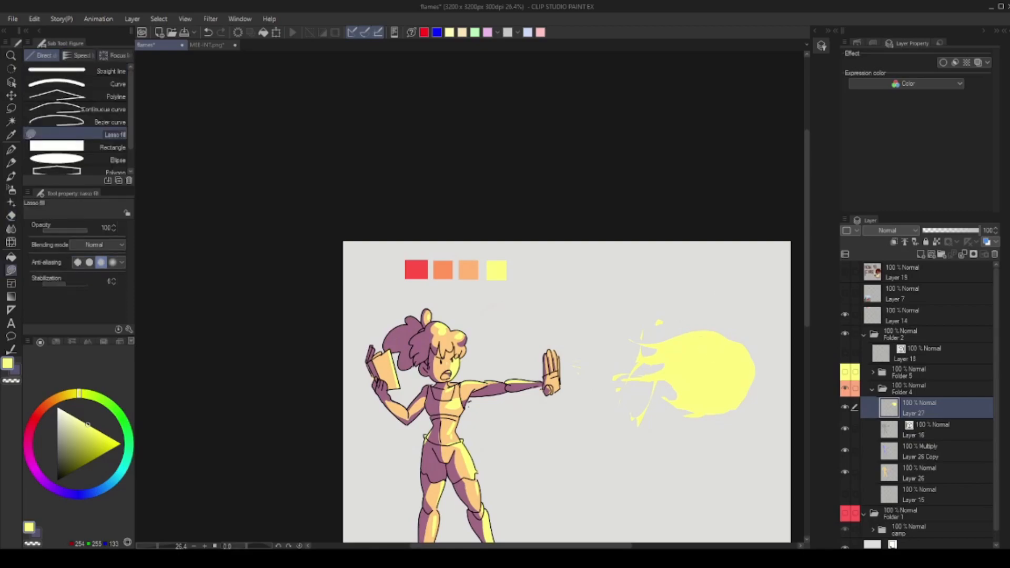
mouse_move(741, 351)
left_mouse_down()
mouse_move(587, 370)
mouse_move(664, 374)
mouse_move(589, 383)
left_mouse_up()
key("ctrl+z")
key("ctrl+z")
mouse_move(725, 346)
left_mouse_down()
mouse_move(584, 375)
mouse_move(668, 372)
mouse_move(582, 383)
mouse_move(671, 384)
mouse_move(579, 382)
mouse_move(679, 403)
left_mouse_up()
key("ctrl+z")
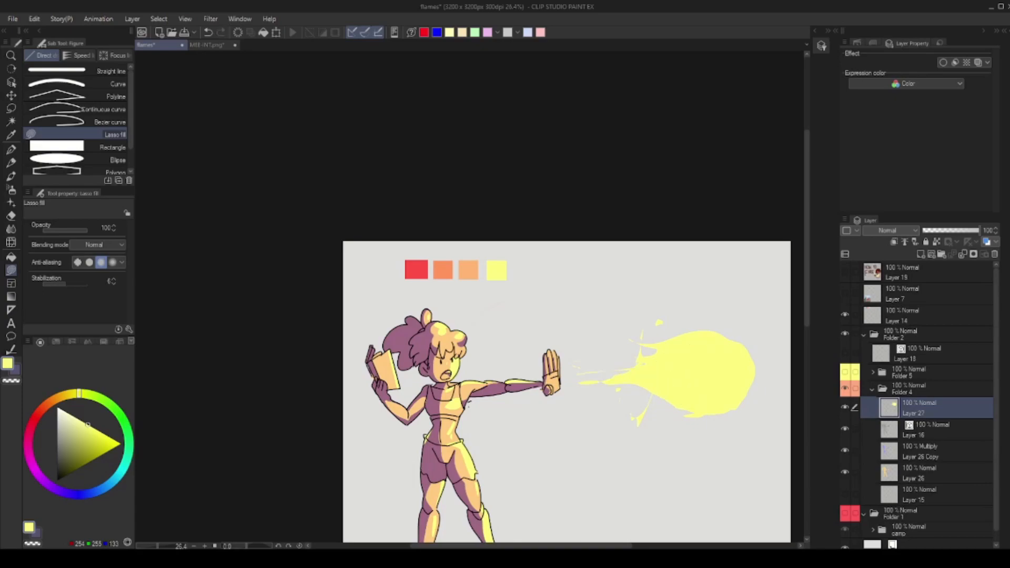
Add jagged yellow splinters around the fireball's tail with Lasso fill.
mouse_move(679, 357)
left_mouse_down()
mouse_move(642, 363)
mouse_move(673, 375)
left_mouse_up()
mouse_move(617, 359)
left_mouse_down()
mouse_move(630, 352)
mouse_move(625, 361)
left_mouse_up()
left_click_drag(621, 363, 650, 358)
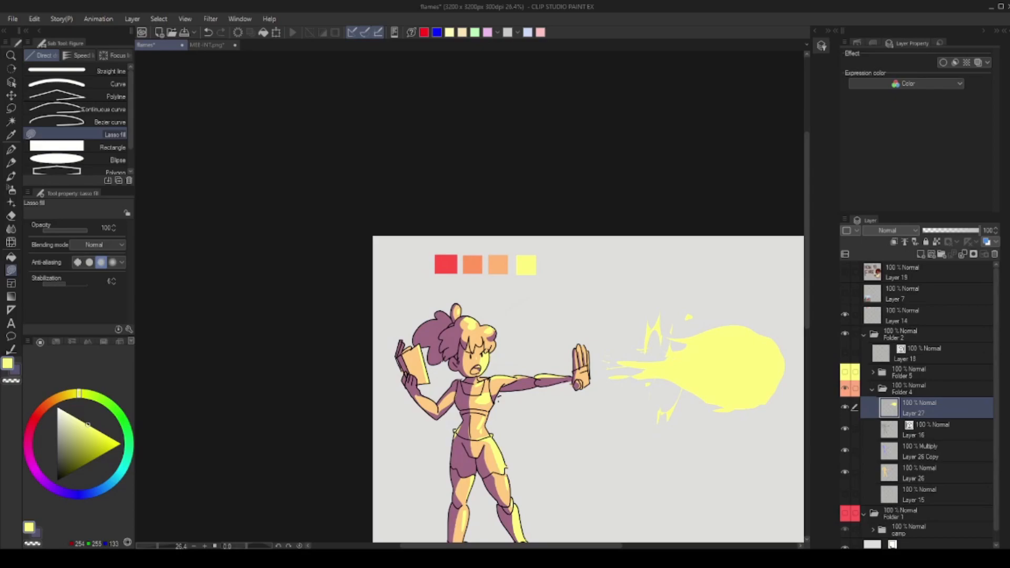
Lasso-fill yellow spikes and thin curved wisps radiating around the character's hand and wrist.
left_click_drag(589, 284, 596, 340)
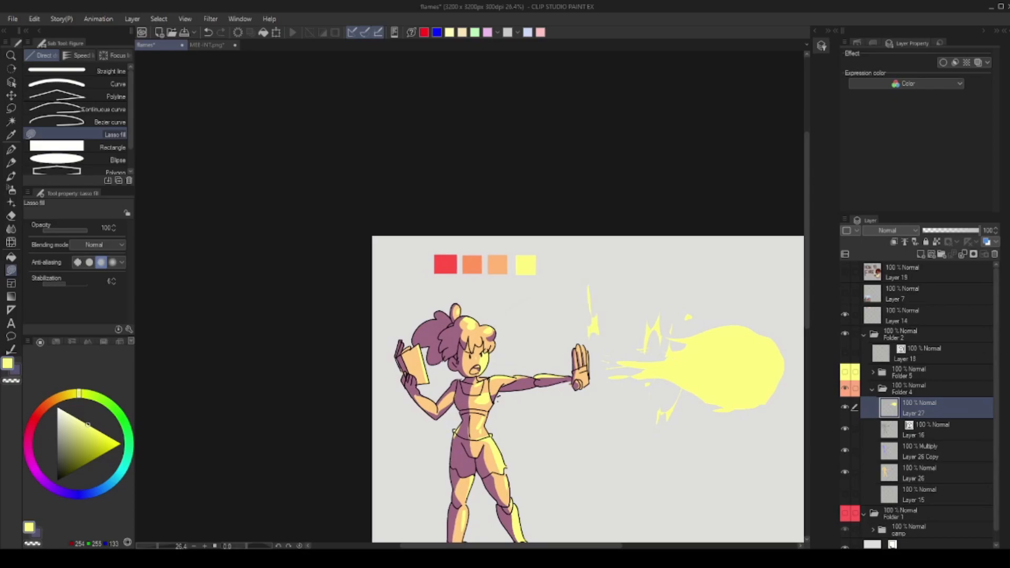
left_click_drag(632, 368, 624, 354)
mouse_move(592, 394)
left_mouse_down()
mouse_move(587, 434)
mouse_move(599, 392)
mouse_move(598, 420)
mouse_move(604, 391)
mouse_move(648, 339)
mouse_move(630, 415)
left_mouse_up()
key("ctrl+z")
mouse_move(639, 331)
left_mouse_down()
mouse_move(629, 354)
mouse_move(618, 343)
mouse_move(640, 346)
mouse_move(645, 337)
mouse_move(626, 354)
mouse_move(640, 323)
left_mouse_up()
key("ctrl+z")
key("ctrl+z")
left_click_drag(632, 358, 630, 353)
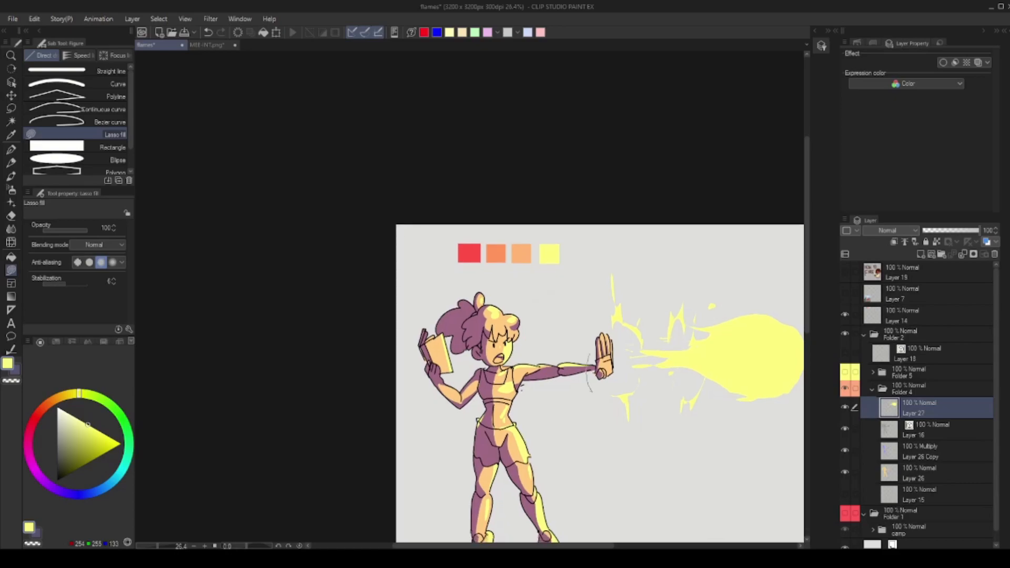
left_click_drag(566, 379, 588, 358)
mouse_move(684, 342)
left_mouse_down()
mouse_move(626, 297)
mouse_move(658, 295)
left_mouse_up()
Sample the palette's light orange and lasso-fill a flame-shaped core inside the yellow fireball.
right_click(516, 245)
left_click_drag(558, 232, 535, 384)
mouse_move(445, 478)
left_mouse_down()
mouse_move(568, 341)
mouse_move(618, 340)
left_mouse_up()
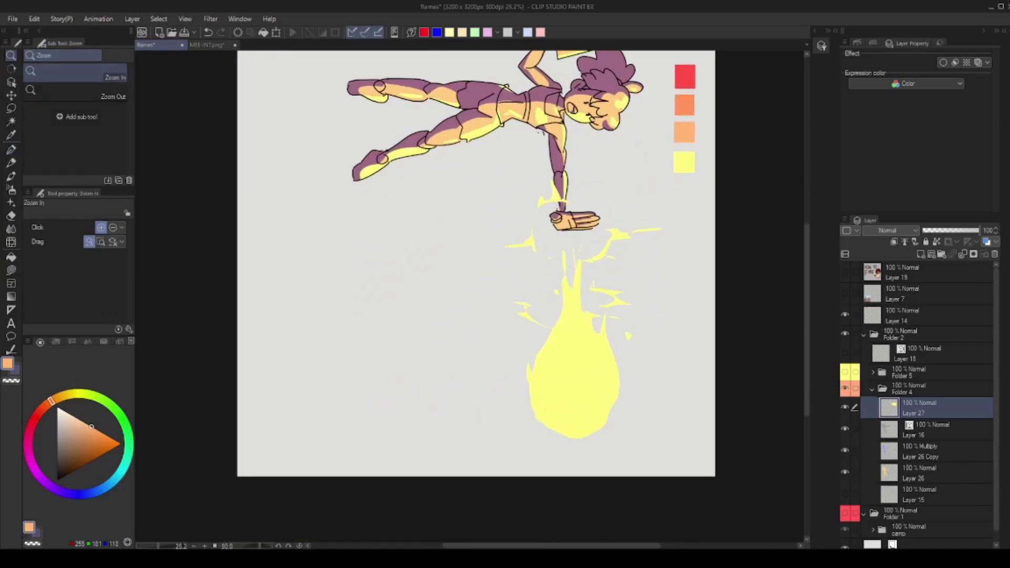
mouse_move(579, 410)
left_mouse_down()
mouse_move(553, 387)
mouse_move(561, 357)
mouse_move(577, 368)
mouse_move(592, 337)
mouse_move(578, 411)
left_mouse_up()
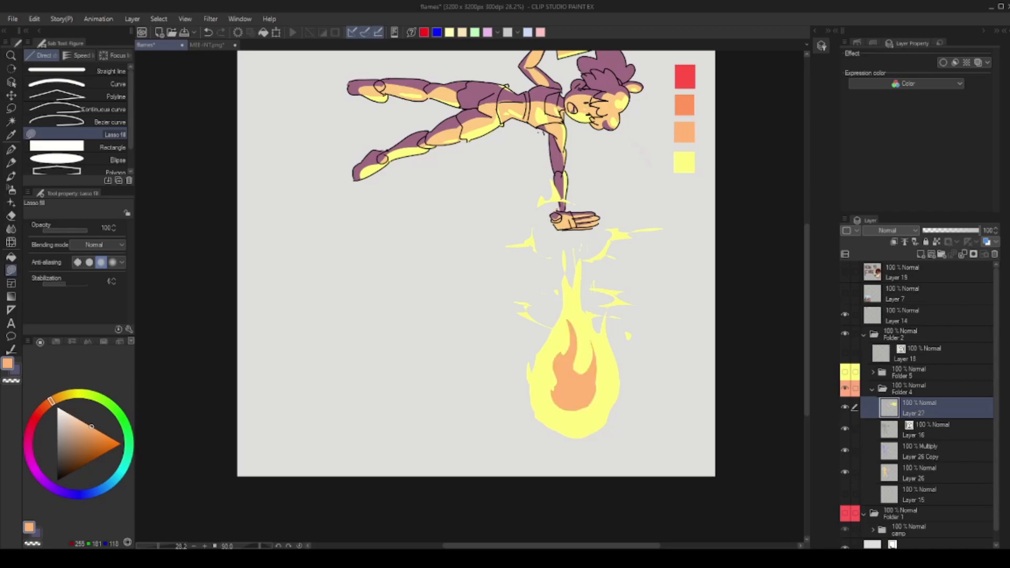
left_click_drag(578, 369, 596, 375)
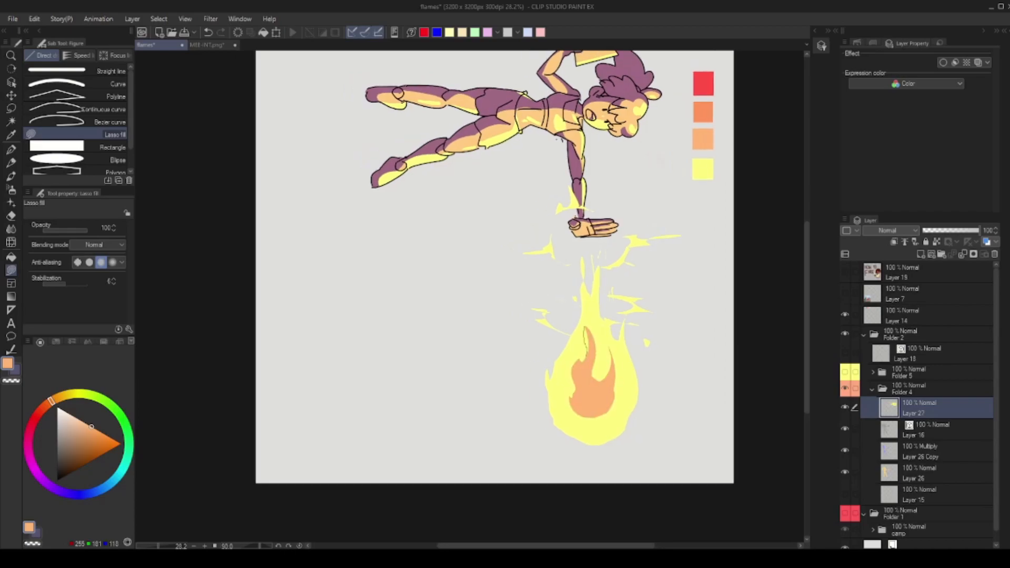
Extend the light orange core into thin tongues along the tail and add orange patches near the fireball's sides.
key("ctrl+z")
mouse_move(596, 310)
left_mouse_down()
mouse_move(600, 346)
mouse_move(598, 322)
mouse_move(585, 344)
left_mouse_up()
key("ctrl+z")
mouse_move(641, 311)
left_mouse_down()
mouse_move(585, 312)
mouse_move(688, 314)
left_mouse_up()
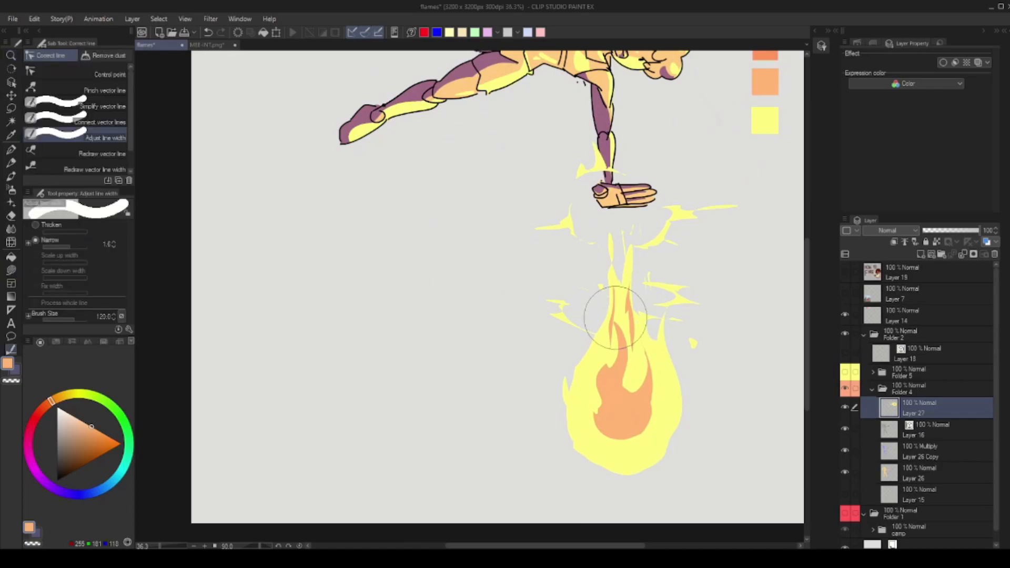
mouse_move(613, 312)
left_mouse_down()
mouse_move(611, 357)
mouse_move(615, 314)
left_mouse_up()
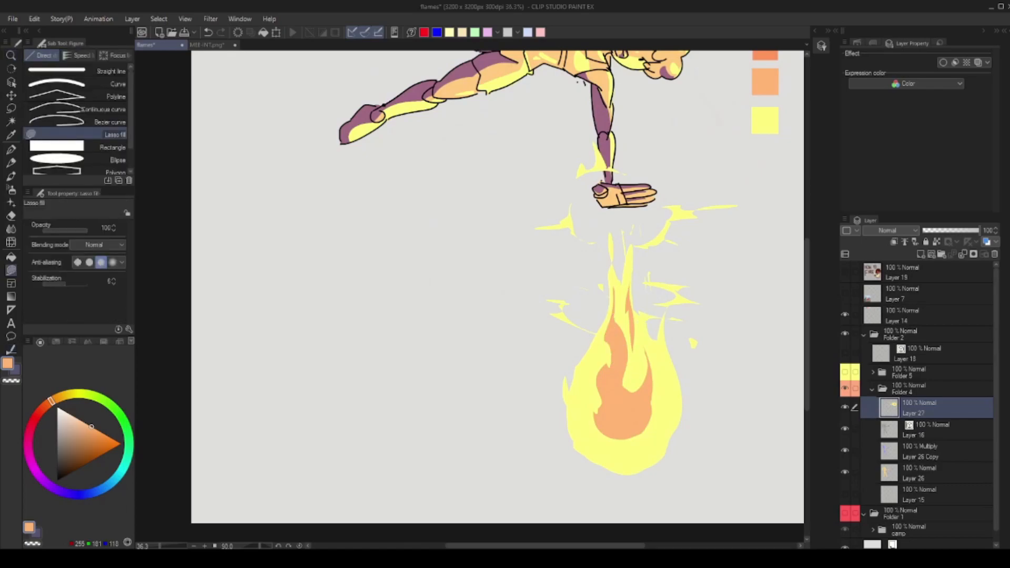
mouse_move(588, 372)
left_mouse_down()
mouse_move(578, 422)
mouse_move(589, 410)
left_mouse_up()
mouse_move(658, 415)
left_mouse_down()
mouse_move(663, 363)
mouse_move(656, 392)
left_mouse_up()
Lasso-fill light orange accents inside and beside the yellow spikes around the hand and tail.
mouse_move(692, 336)
left_mouse_down("ctrl")
mouse_move(600, 342)
mouse_move(639, 233)
mouse_move(600, 172)
mouse_move(538, 130)
left_mouse_up("ctrl")
left_click_drag(538, 130, 672, 335)
left_click_drag(641, 294, 704, 294, "ctrl")
mouse_move(604, 300)
left_mouse_down()
mouse_move(616, 318)
mouse_move(666, 317)
mouse_move(639, 294)
mouse_move(627, 240)
left_mouse_up()
key("ctrl+z")
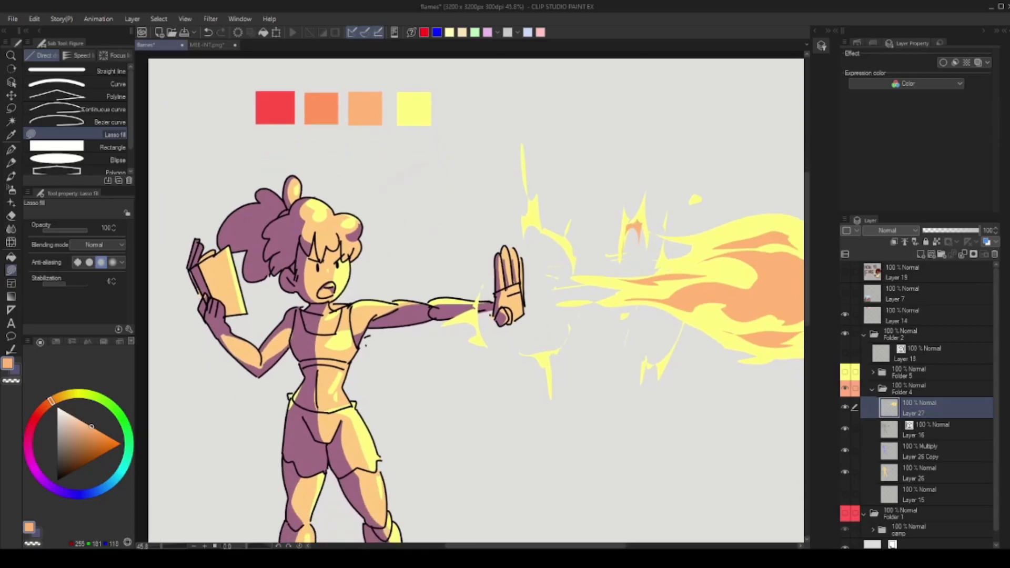
left_click_drag(667, 352, 657, 367)
left_click_drag(605, 295, 660, 382)
mouse_move(599, 311)
left_mouse_down()
mouse_move(612, 324)
mouse_move(599, 313)
mouse_move(630, 309)
mouse_move(630, 265)
left_mouse_up()
mouse_move(591, 387)
left_mouse_down()
mouse_move(565, 417)
mouse_move(589, 378)
left_mouse_up()
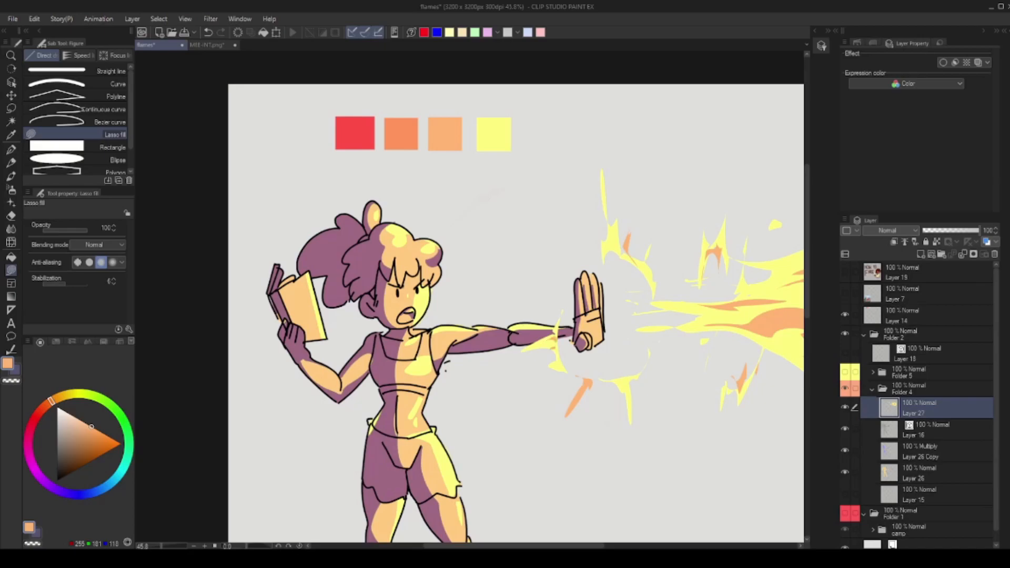
left_click_drag(623, 380, 629, 401)
Try to lasso-fill a shape along the fireball's tail with yellow sampled from the flame.
key("ctrl+space")
mouse_move(682, 314)
left_mouse_down()
mouse_move(600, 316)
mouse_move(726, 322)
left_mouse_up()
left_click_drag(647, 315, 678, 316)
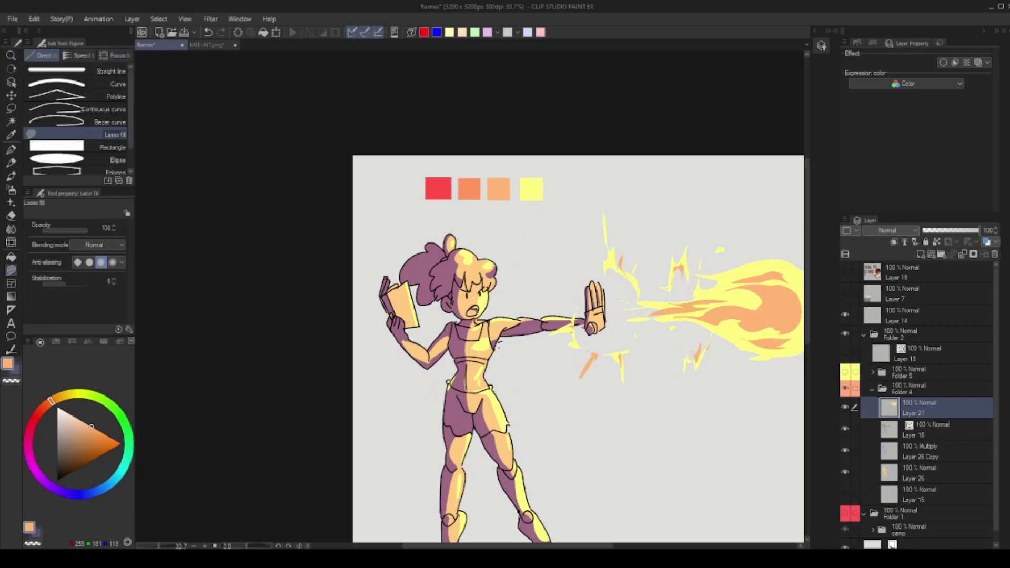
left_click(721, 294, "alt")
mouse_move(659, 310)
left_mouse_down()
mouse_move(712, 300)
mouse_move(653, 302)
mouse_move(710, 301)
left_mouse_up()
key("ctrl+z")
key("ctrl+z")
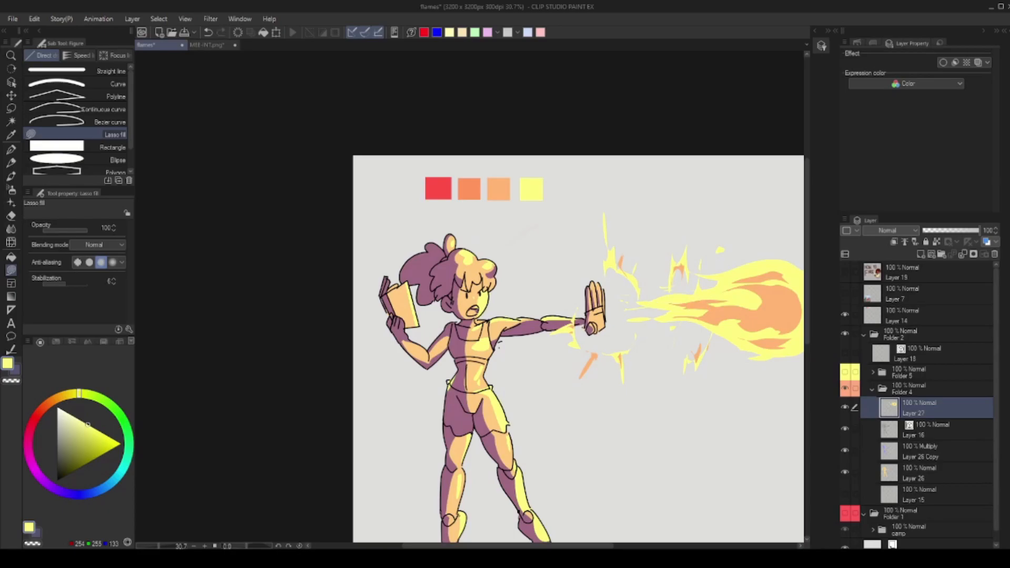
Lasso-fill a pale cream highlight in the yellow spike above the fireball's tail.
left_click(66, 412)
mouse_move(671, 285)
left_mouse_down()
mouse_move(687, 245)
mouse_move(684, 274)
left_mouse_up()
scroll(572, 351, "right", 2)
key("ctrl+z")
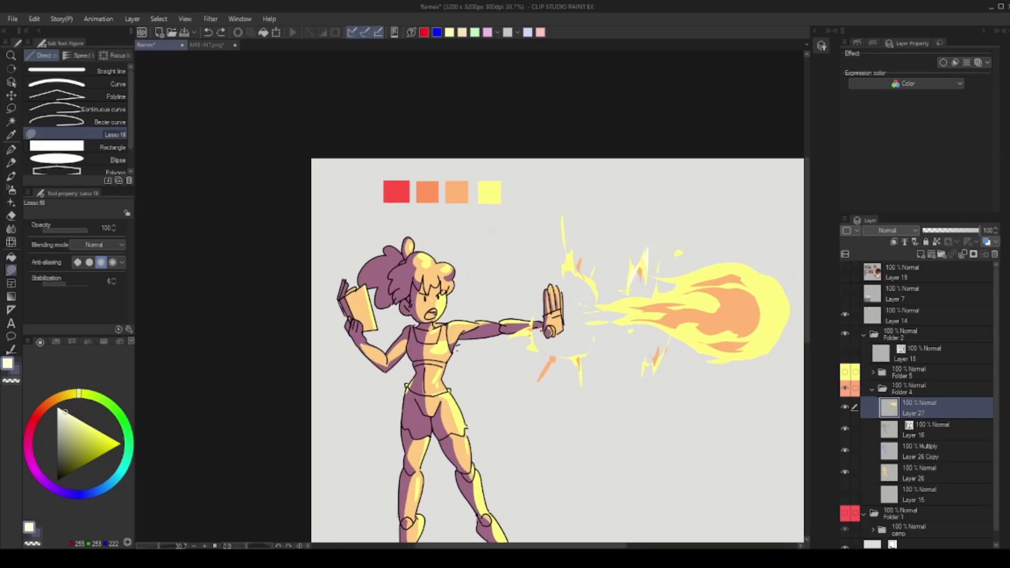
Try to lasso-fill a pale cream highlight inside the fireball's light orange core.
left_click(732, 312, "ctrl+alt")
scroll(747, 311, "up", 4)
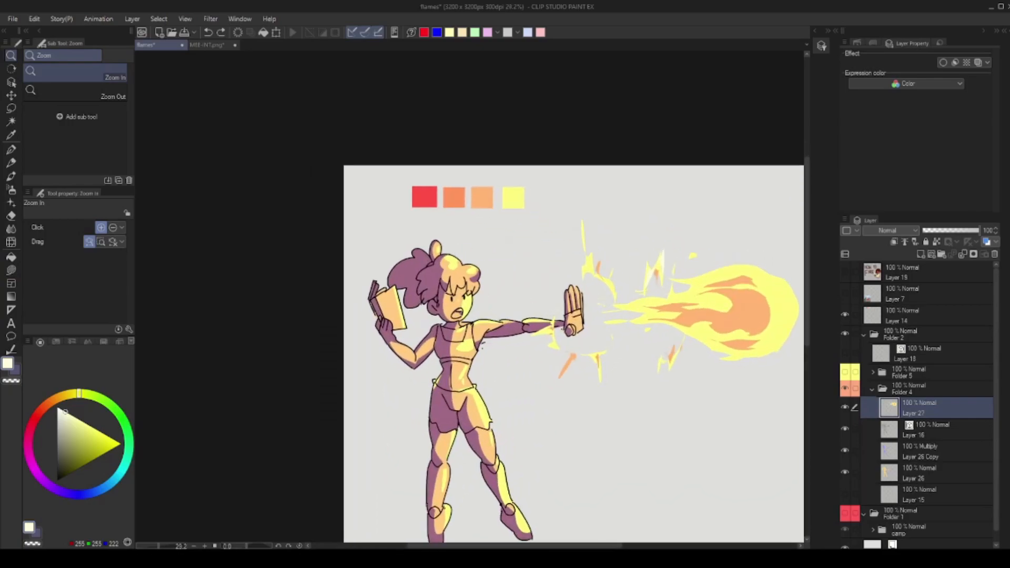
left_click_drag(757, 304, 746, 315)
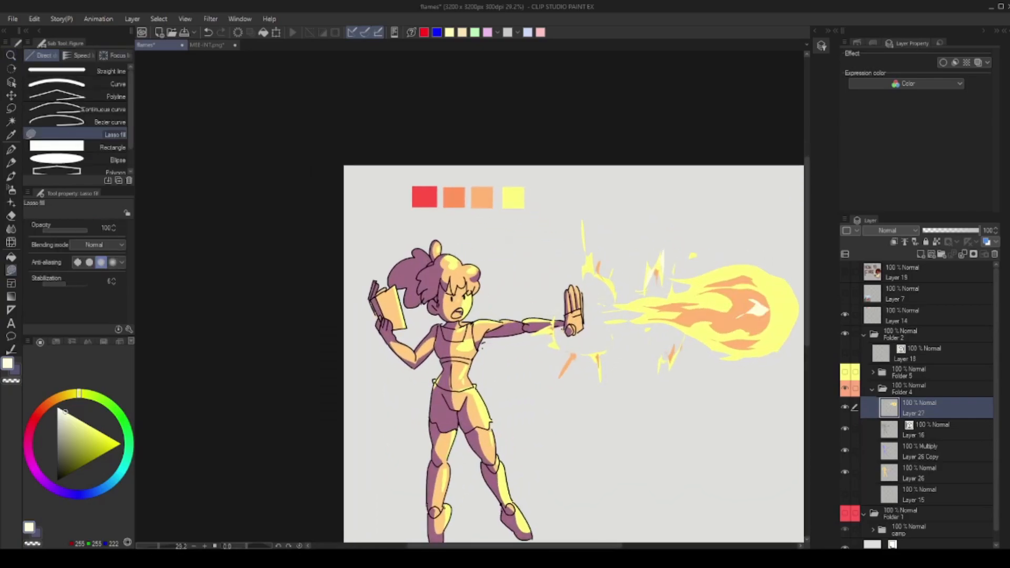
left_click(707, 313, "ctrl+alt")
scroll(728, 315, "up", 3)
Sample the palette's darker orange and lasso-fill flame shapes inside the fireball's light orange core.
key("p")
scroll(555, 257, "up", 2)
left_click(520, 236, "alt")
left_click_drag(779, 336, 437, 548)
scroll(542, 374, "up", 2)
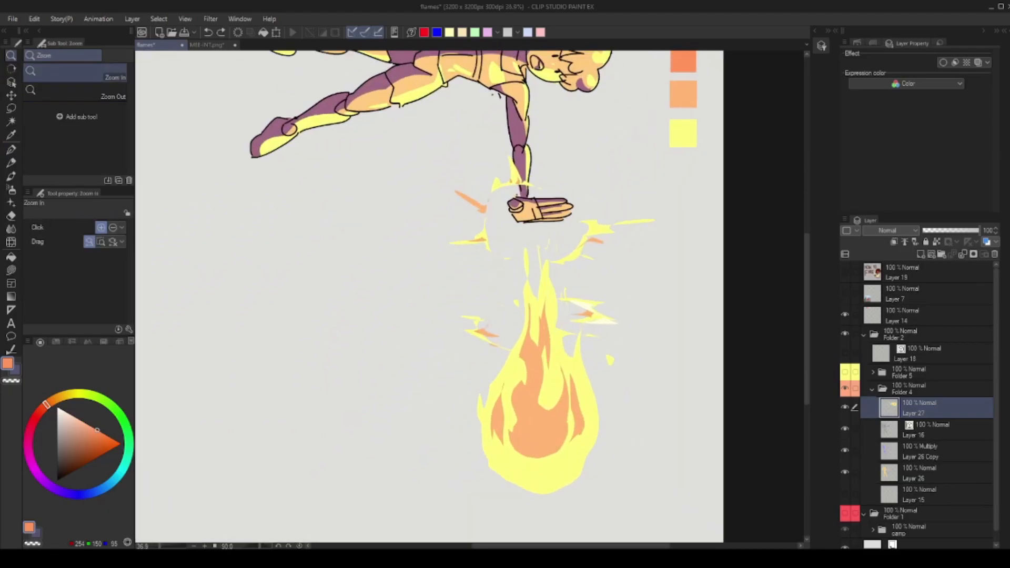
key("u")
left_click_drag(542, 374, 544, 377)
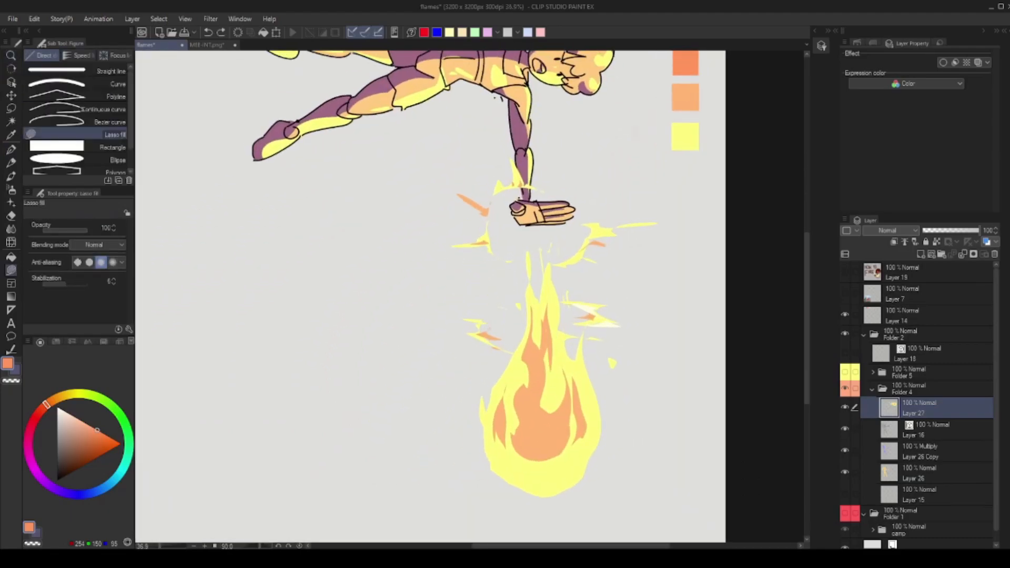
left_click_drag(534, 430, 528, 394)
mouse_move(523, 406)
left_mouse_down()
mouse_move(523, 443)
mouse_move(560, 428)
left_mouse_up()
mouse_move(531, 354)
left_mouse_down()
mouse_move(541, 375)
mouse_move(532, 355)
left_mouse_up()
left_click_drag(526, 400, 509, 402)
scroll(434, 295, "up", 2)
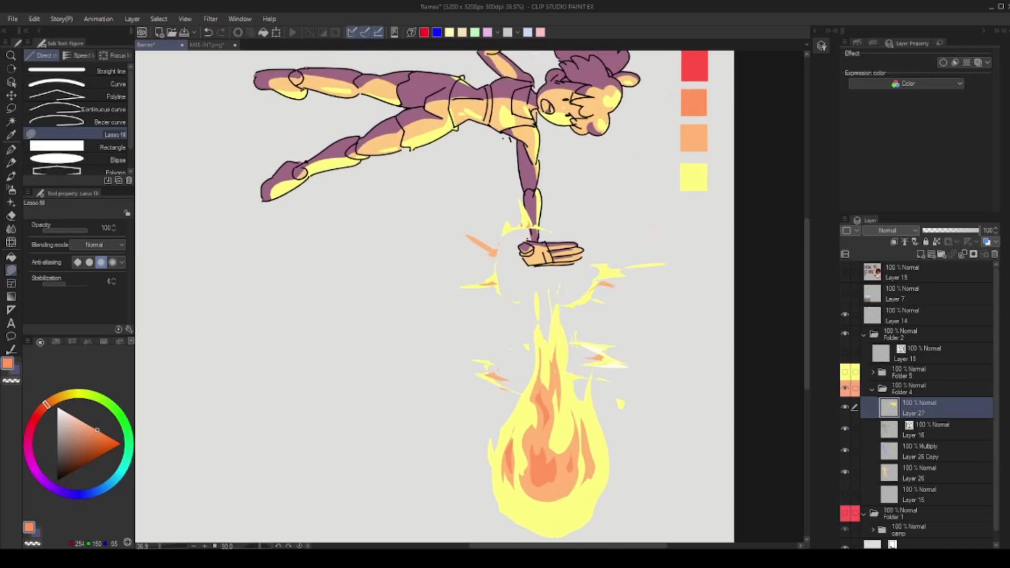
Extend the darker orange shapes along the core's tail and side patches, touching them up with sampled light orange.
left_click_drag(563, 358, 558, 424)
left_click_drag(558, 368, 576, 312)
key("ctrl+z")
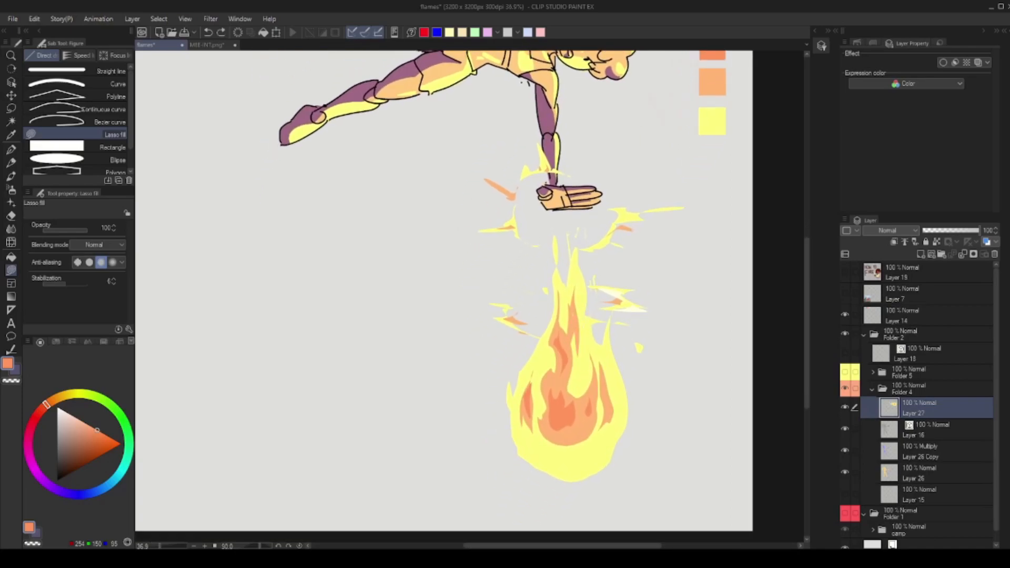
left_click_drag(605, 388, 609, 406)
mouse_move(568, 316)
left_mouse_down()
mouse_move(580, 388)
mouse_move(585, 370)
mouse_move(547, 353)
mouse_move(551, 368)
left_mouse_up()
mouse_move(605, 417)
left_mouse_down()
mouse_move(650, 416)
mouse_move(597, 425)
mouse_move(634, 401)
mouse_move(620, 370)
mouse_move(638, 304)
mouse_move(619, 220)
mouse_move(544, 146)
left_mouse_up()
left_click(615, 425, "alt")
key("u")
left_click_drag(526, 189, 657, 293)
left_click_drag(553, 247, 556, 297)
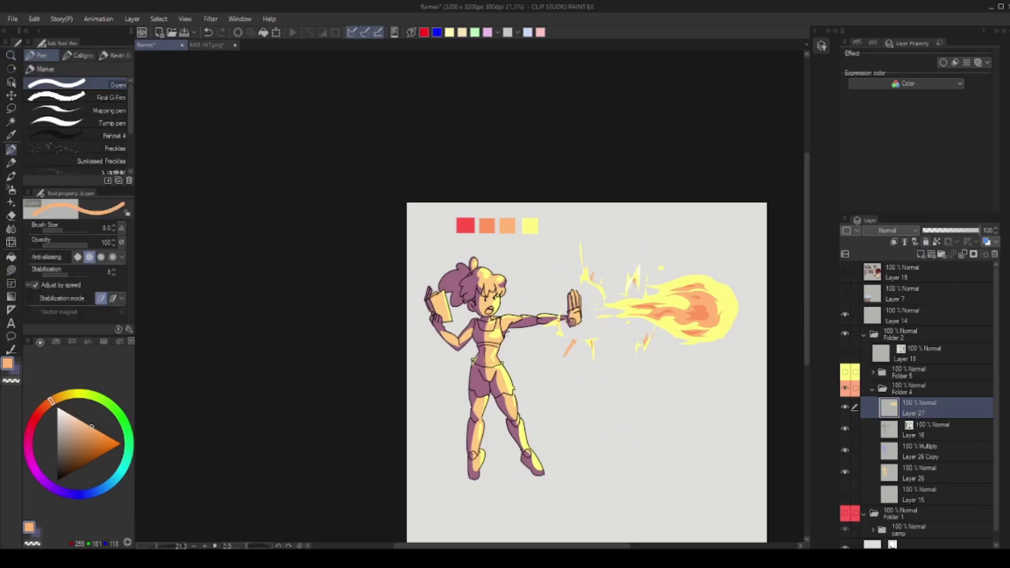
Create a new layer above the flame layer and set its blending mode to Hard light.
left_click(921, 254)
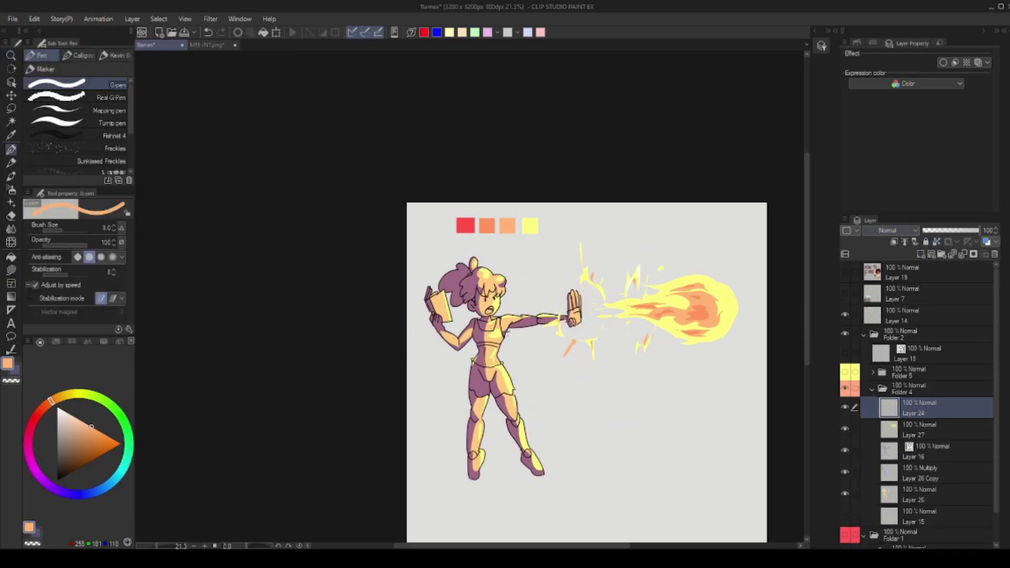
left_click(889, 408)
left_click(708, 315)
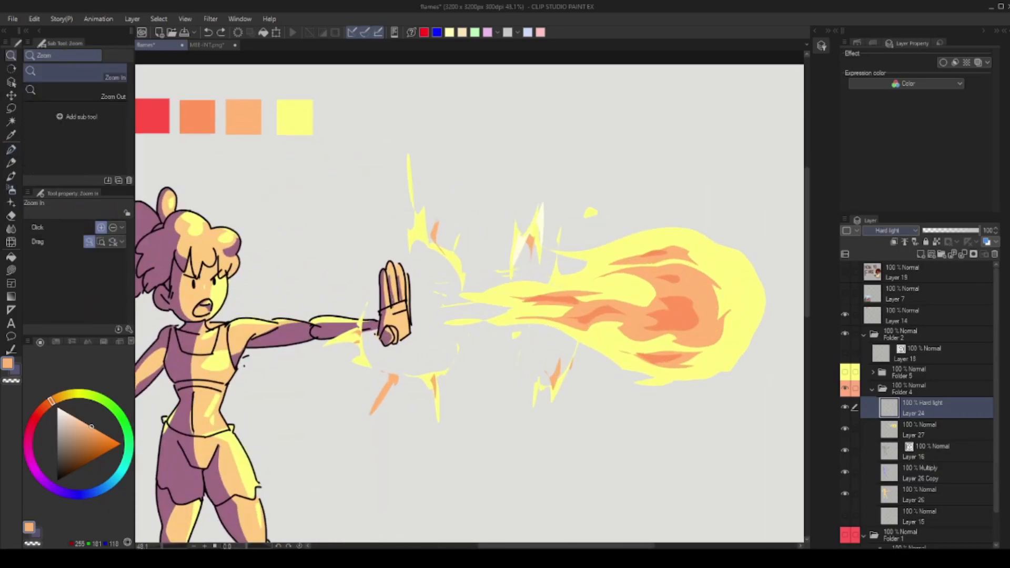
Try light orange pen strokes over the fireball on the new layer, testing its blending mode including Hard light.
left_click(889, 335)
mouse_move(707, 266)
left_mouse_down()
mouse_move(789, 265)
mouse_move(724, 265)
left_mouse_up()
key("p")
mouse_move(729, 284)
left_mouse_down()
mouse_move(687, 309)
mouse_move(728, 333)
left_mouse_up()
key("ctrl+z")
left_click(894, 230)
left_click(889, 411)
key("ctrl+z")
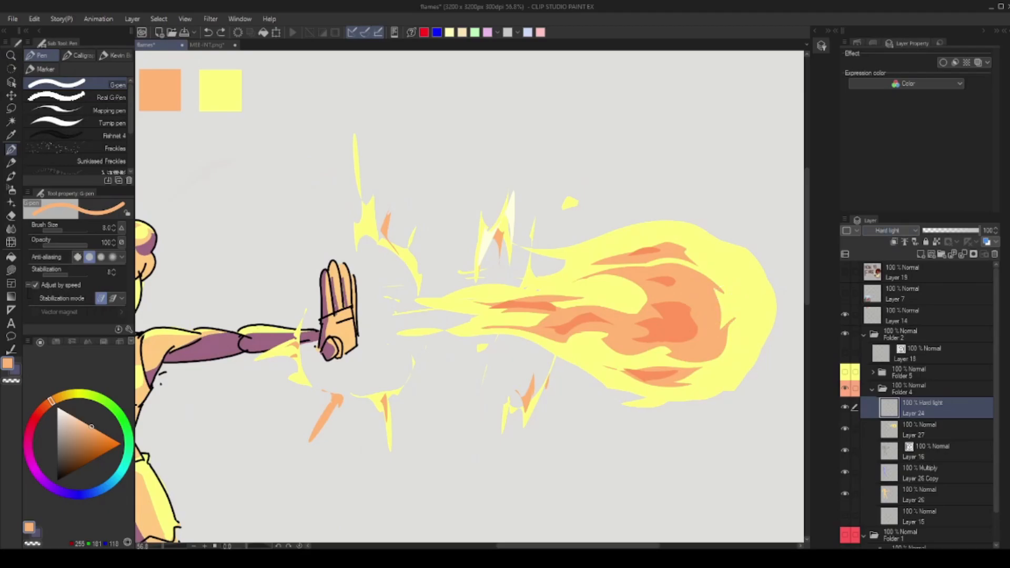
Set the new layer to Multiply and try a light orange stroke over the fireball.
left_click(893, 231)
left_click(889, 262)
mouse_move(711, 283)
left_mouse_down()
mouse_move(680, 306)
mouse_move(695, 326)
mouse_move(652, 331)
left_mouse_up()
key("ctrl+z")
key("ctrl+space")
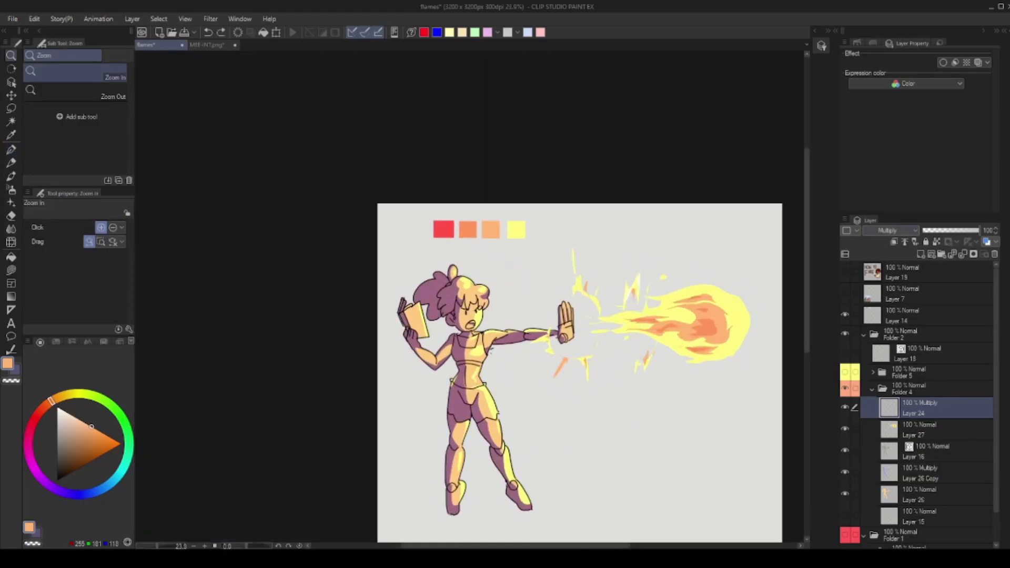
Set the new layer to Add (Glow) and try light orange highlights inside the fireball's core.
left_click(889, 367)
mouse_move(726, 315)
left_mouse_down()
mouse_move(658, 315)
mouse_move(731, 315)
mouse_move(730, 334)
left_mouse_up()
key("ctrl+z")
mouse_move(718, 269)
left_mouse_down()
mouse_move(720, 304)
mouse_move(755, 297)
mouse_move(713, 284)
left_mouse_up()
key("ctrl+space")
mouse_move(687, 330)
left_mouse_down()
mouse_move(725, 341)
mouse_move(716, 352)
mouse_move(710, 344)
mouse_move(731, 333)
mouse_move(679, 316)
mouse_move(730, 304)
mouse_move(714, 307)
mouse_move(705, 337)
mouse_move(684, 344)
left_mouse_up()
key("u")
key("ctrl+z")
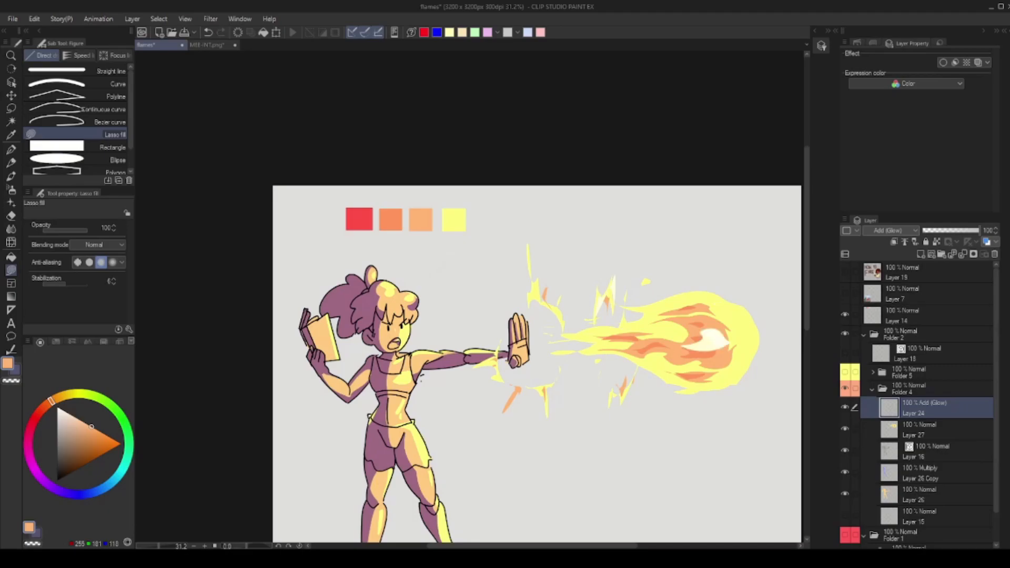
Undo the Add (Glow) highlights in the fireball's core.
key("slash")
scroll(748, 337, "down", 5)
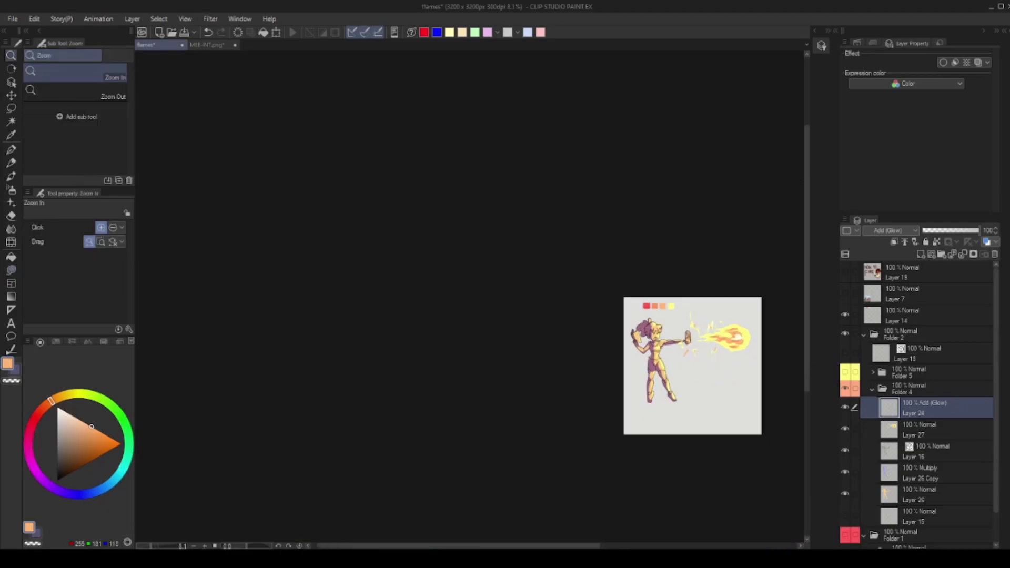
scroll(666, 342, "up", 5)
key("ctrl+z")
mouse_move(584, 283)
left_mouse_down()
mouse_move(544, 295)
mouse_move(583, 282)
left_mouse_up()
key("ctrl+z")
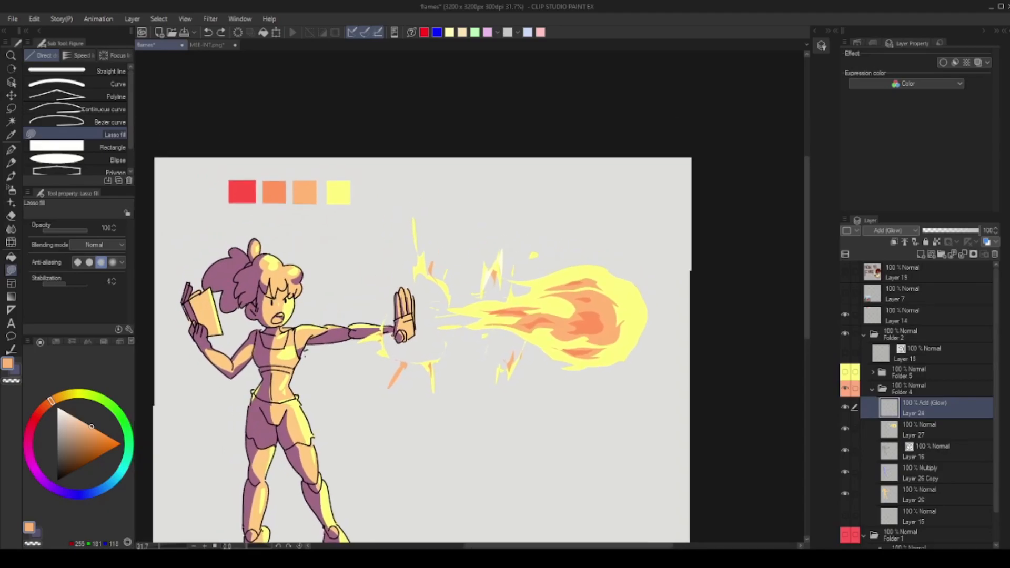
Try a light orange glow over the fireball with the Soft airbrush at size 500.
left_click_drag(584, 321, 675, 296)
key("b")
left_click_drag(716, 255, 712, 324)
key("ctrl+z")
mouse_move(659, 266)
left_mouse_down()
mouse_move(704, 304)
mouse_move(666, 307)
left_mouse_up()
key("ctrl+z")
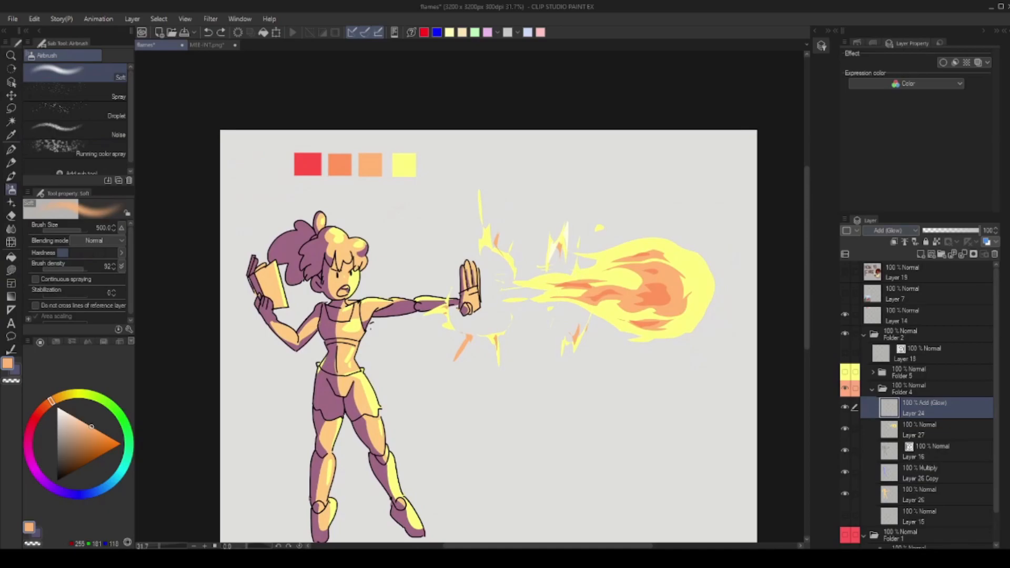
Set the new layer to Lighten and try a light orange pen stroke over the fireball.
left_click(888, 300)
key("p")
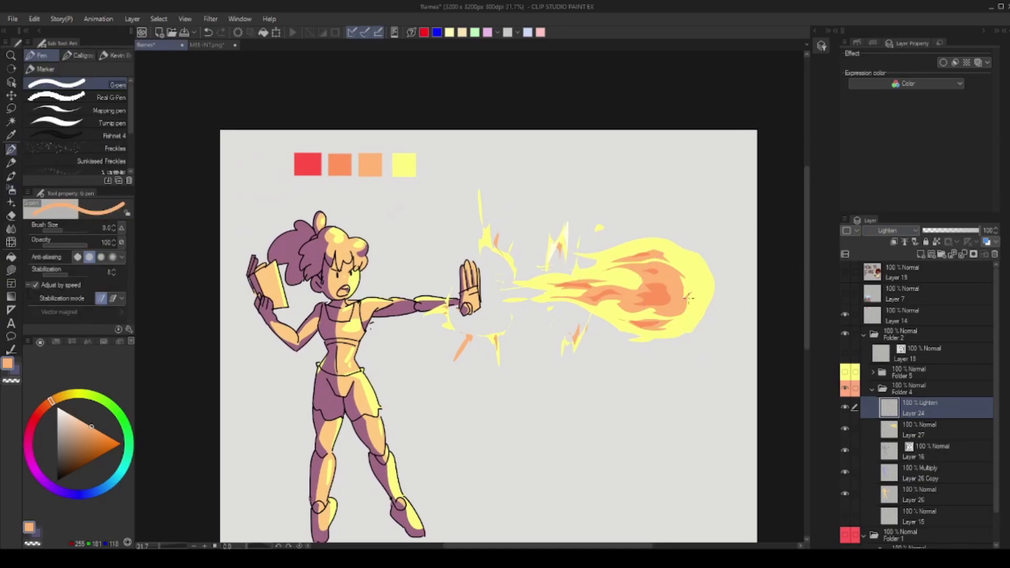
key("ctrl+z")
key("ctrl+y")
key("ctrl+z")
key("ctrl+z")
Try lasso-filling light orange highlights on the fireball with the new layer in Hard mix.
left_click_drag(668, 288, 701, 322)
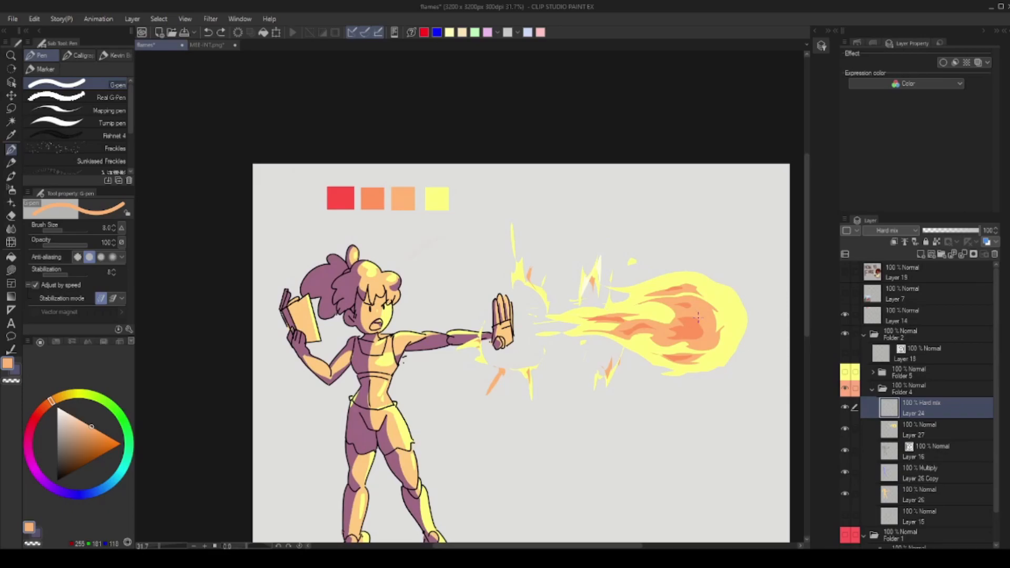
key("u")
mouse_move(716, 312)
left_mouse_down()
mouse_move(655, 321)
mouse_move(725, 317)
left_mouse_up()
key("ctrl+z")
mouse_move(721, 358)
left_mouse_down()
mouse_move(684, 374)
mouse_move(720, 360)
left_mouse_up()
key("ctrl+space")
mouse_move(746, 343)
left_mouse_down()
mouse_move(668, 346)
mouse_move(695, 318)
mouse_move(746, 316)
left_mouse_up()
key("ctrl+z")
Sample the flame's yellow and lasso-fill flame wisps beside the lower legs and over the outstretched arm on the flame layer.
right_click(748, 281)
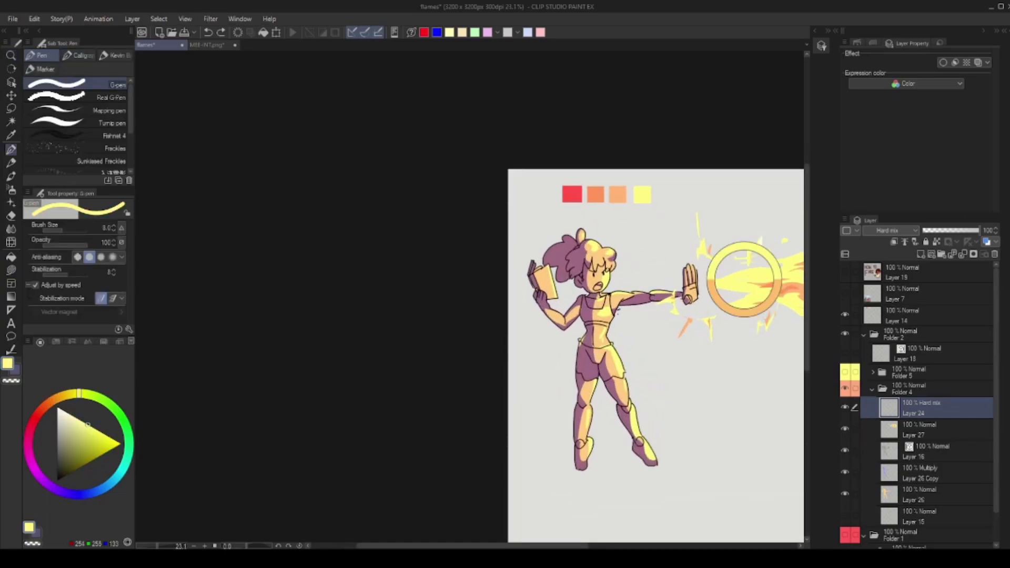
key("alt+bracketleft")
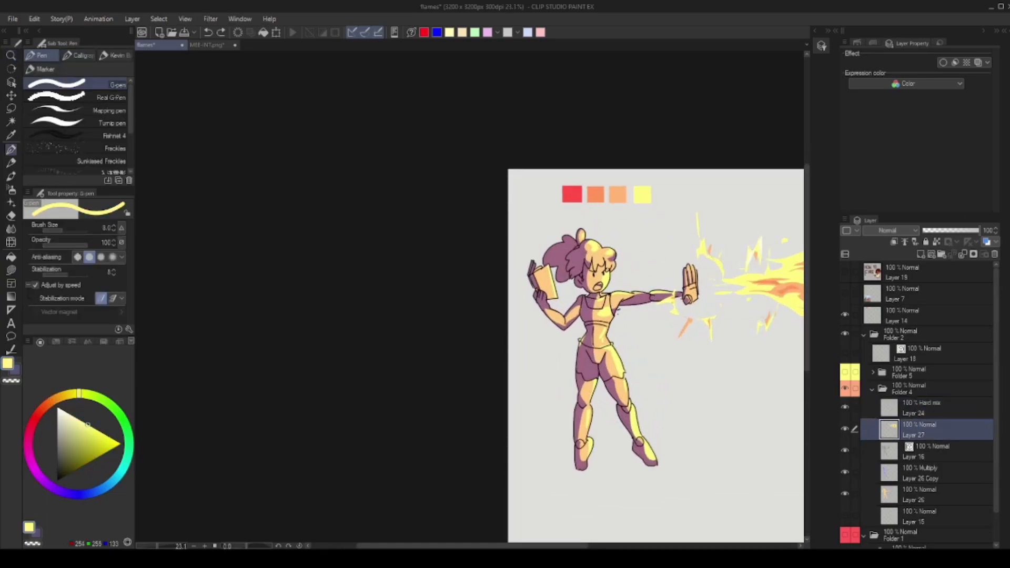
key("u")
mouse_move(642, 358)
left_mouse_down()
mouse_move(579, 374)
mouse_move(597, 342)
mouse_move(586, 335)
left_mouse_up()
mouse_move(513, 391)
left_mouse_down()
mouse_move(499, 387)
mouse_move(512, 388)
left_mouse_up()
mouse_move(591, 410)
left_mouse_down()
mouse_move(588, 396)
mouse_move(600, 398)
mouse_move(591, 410)
left_mouse_up()
mouse_move(517, 441)
left_mouse_down()
mouse_move(514, 454)
mouse_move(533, 461)
mouse_move(511, 443)
mouse_move(529, 439)
left_mouse_up()
key("ctrl+z")
left_click_drag(596, 397, 592, 401)
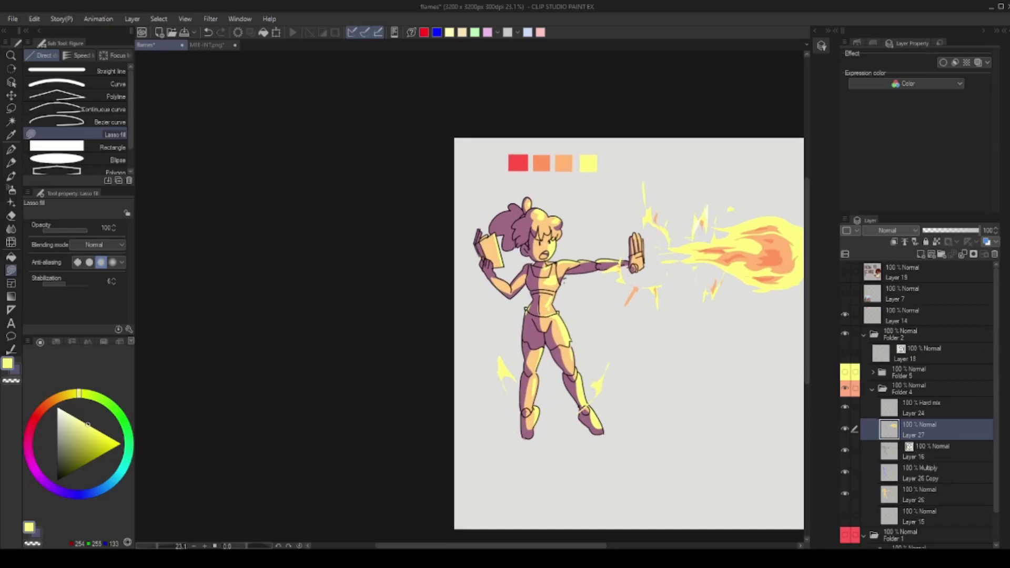
mouse_move(631, 263)
left_mouse_down()
mouse_move(649, 308)
mouse_move(614, 297)
mouse_move(630, 270)
mouse_move(662, 334)
mouse_move(651, 333)
left_mouse_up()
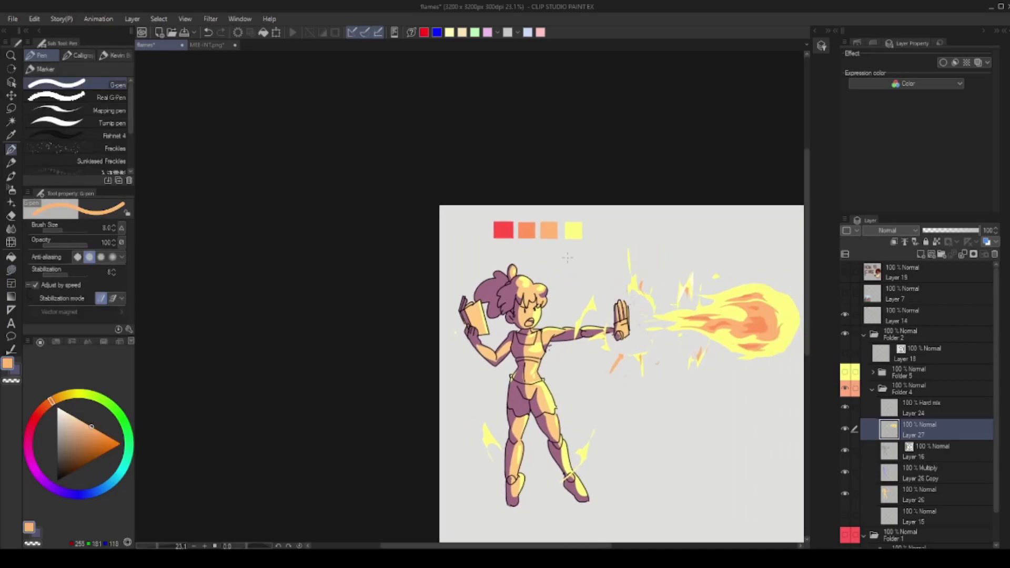
Scatter small pen sparks around the hand and fireball with the palette's red and the flame's yellow.
left_click(504, 231, "alt")
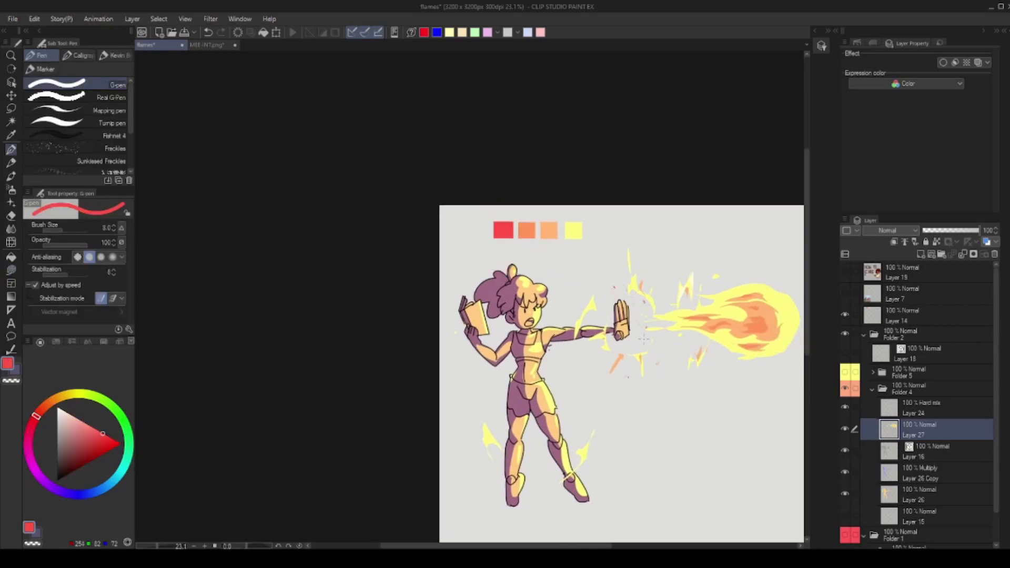
left_click_drag(578, 342, 530, 324)
left_click_drag(629, 329, 635, 339)
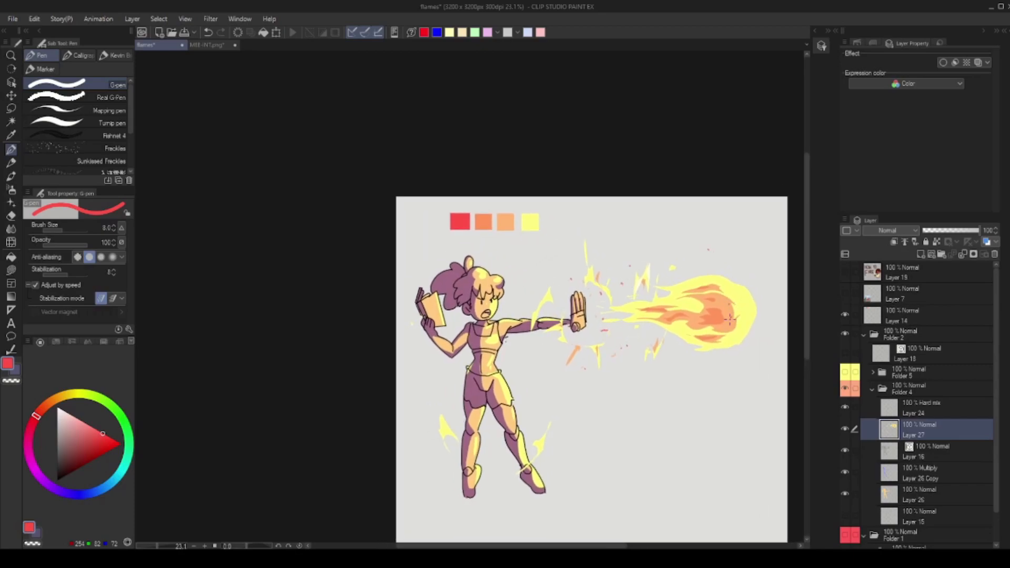
left_click(638, 307, "alt")
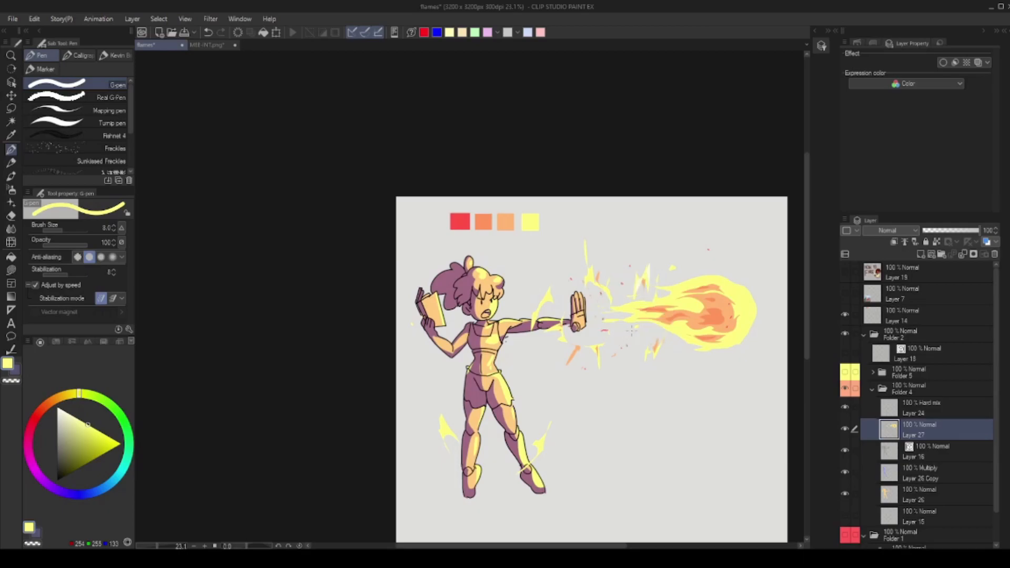
key("ctrl+space")
left_click_drag(660, 306, 679, 317)
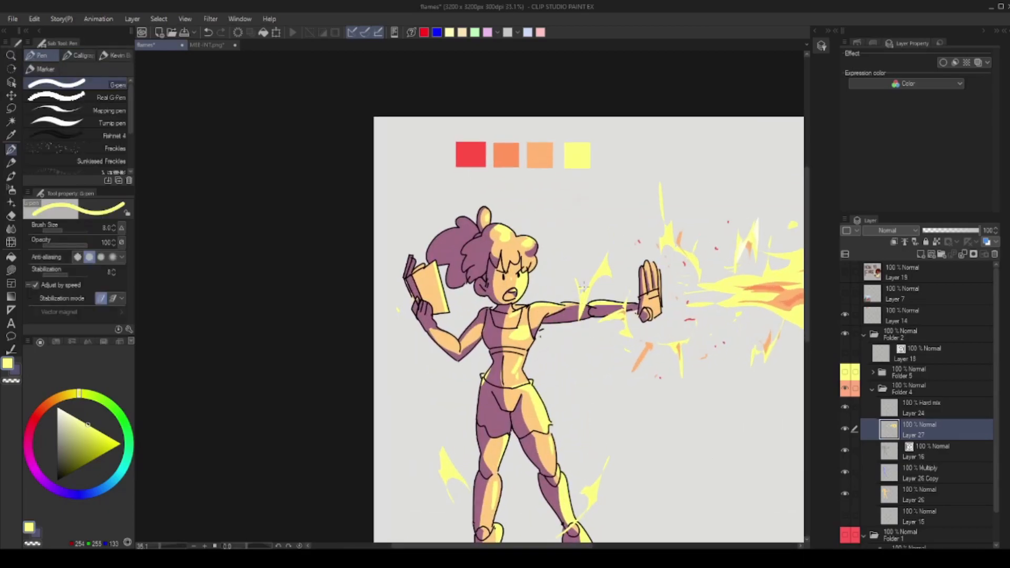
Shift the flame layer's hue so the yellow turns purple and the oranges turn blue.
key("g")
key("ctrl+space")
left_click_drag(626, 277, 511, 282)
left_click_drag(658, 306, 573, 279)
left_click_drag(631, 263, 699, 274)
left_click_drag(632, 263, 679, 269)
mouse_move(679, 268)
left_mouse_down()
mouse_move(589, 268)
mouse_move(668, 274)
left_mouse_up()
left_click_drag(647, 313, 655, 293)
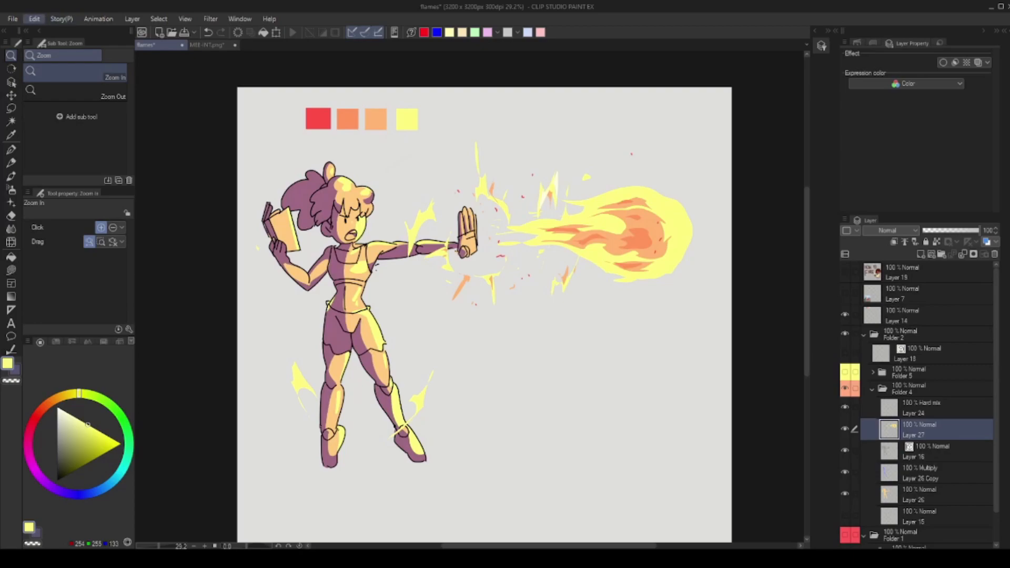
key("ctrl+s")
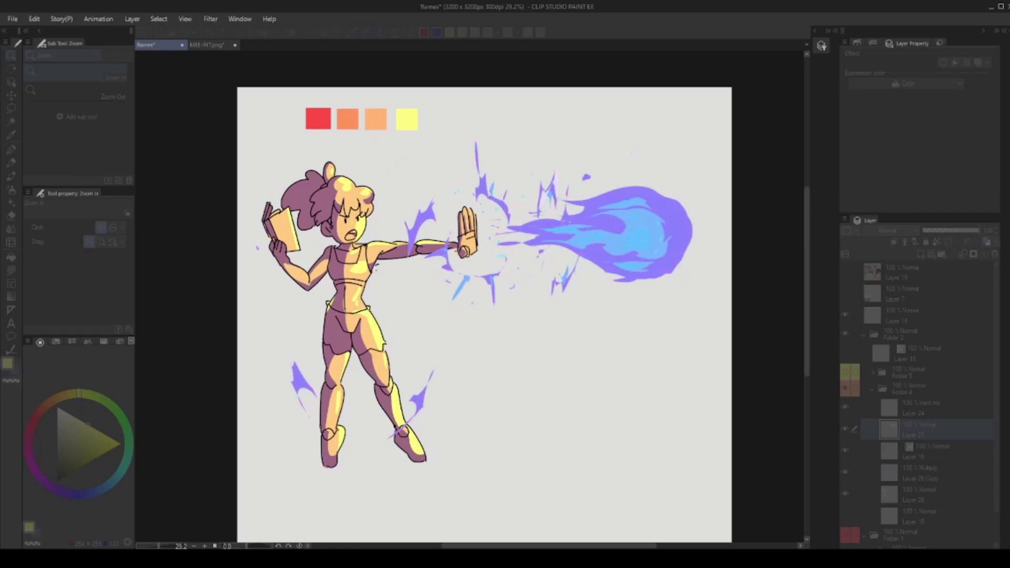
key("Return")
Sample the fireball core's light blue and use colorReplaceBucket to recolour it with a paler cyan.
left_click_drag(688, 357, 733, 368)
left_click_drag(733, 369, 673, 368)
left_click_drag(705, 300, 728, 301)
left_click(747, 295, "alt")
key("g")
key("g")
left_click(76, 111)
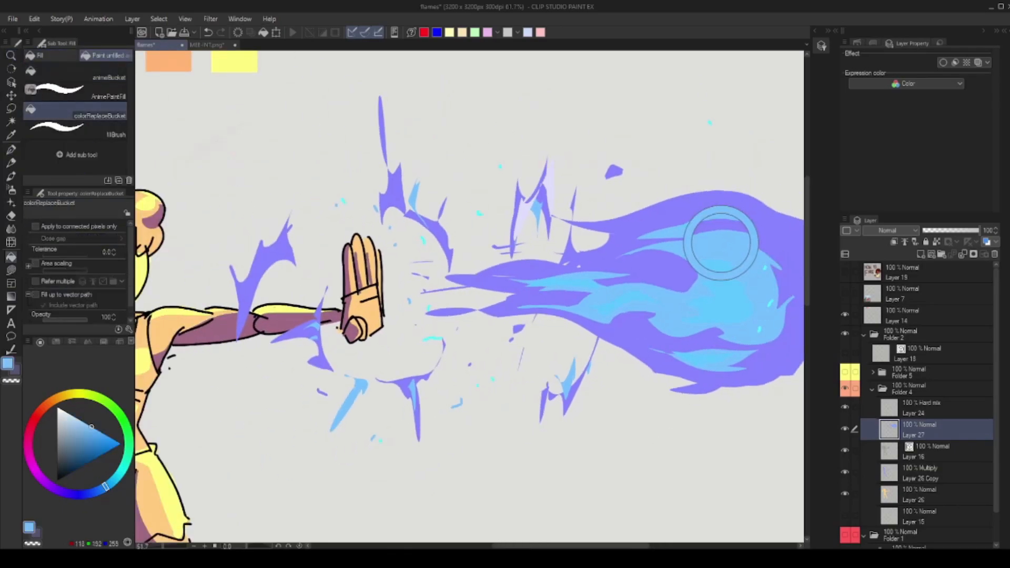
left_click_drag(91, 426, 71, 414)
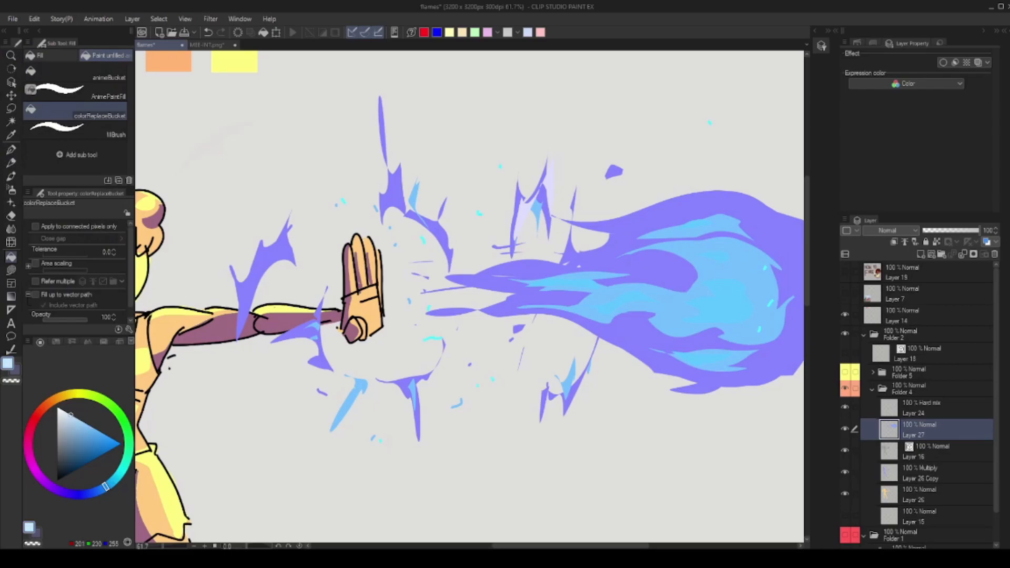
left_click_drag(105, 486, 116, 477)
left_click_drag(763, 272, 631, 310)
left_click(704, 309)
Choose a more saturated cyan and replace the colour of the fireball's core and matching accents.
key("ctrl+space")
left_click(103, 433)
left_click(704, 319)
key("g")
left_click(704, 317)
left_click_drag(704, 317, 727, 326)
key("ctrl+space")
left_click_drag(753, 295, 700, 304)
Try replacing the purple of the outer flame and sparks with a medium blue.
key("p")
left_click(719, 307, "alt")
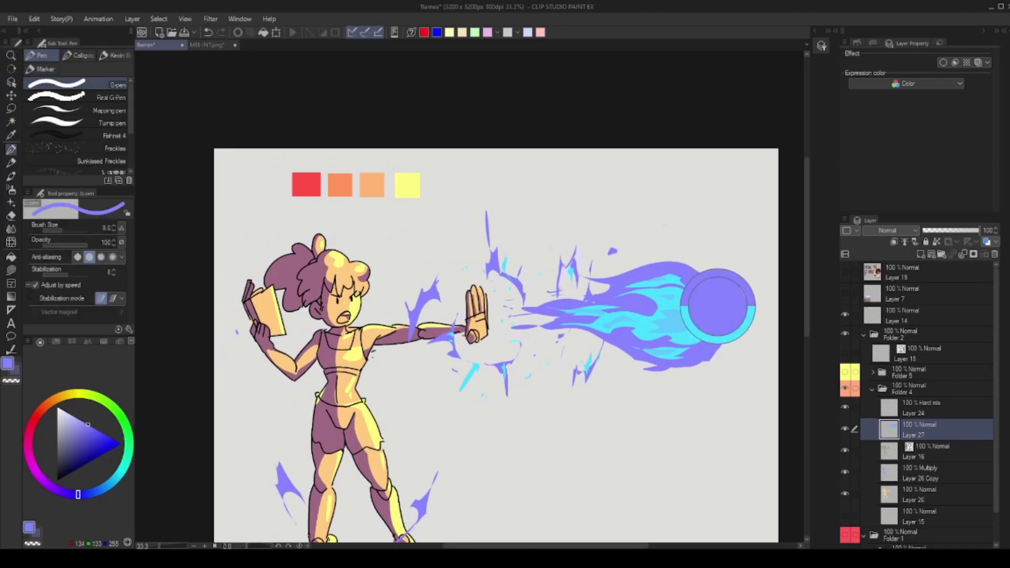
left_click(77, 423)
left_click(101, 489)
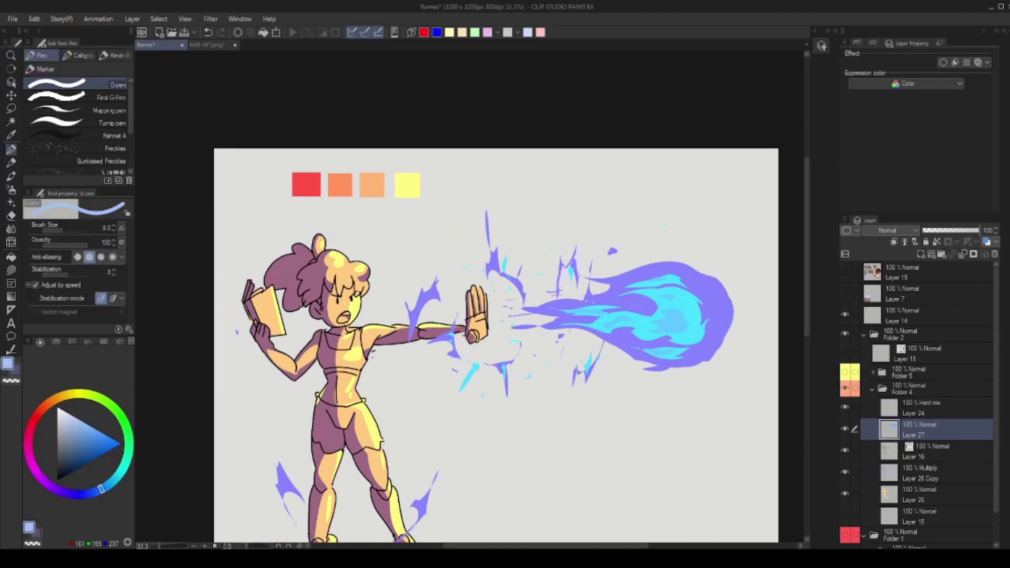
key("g")
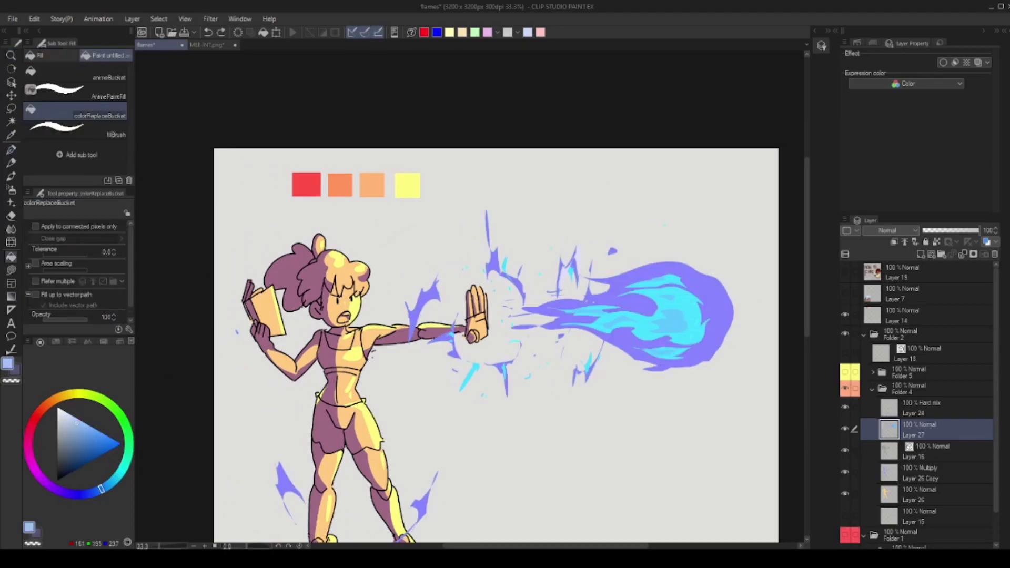
left_click(718, 306)
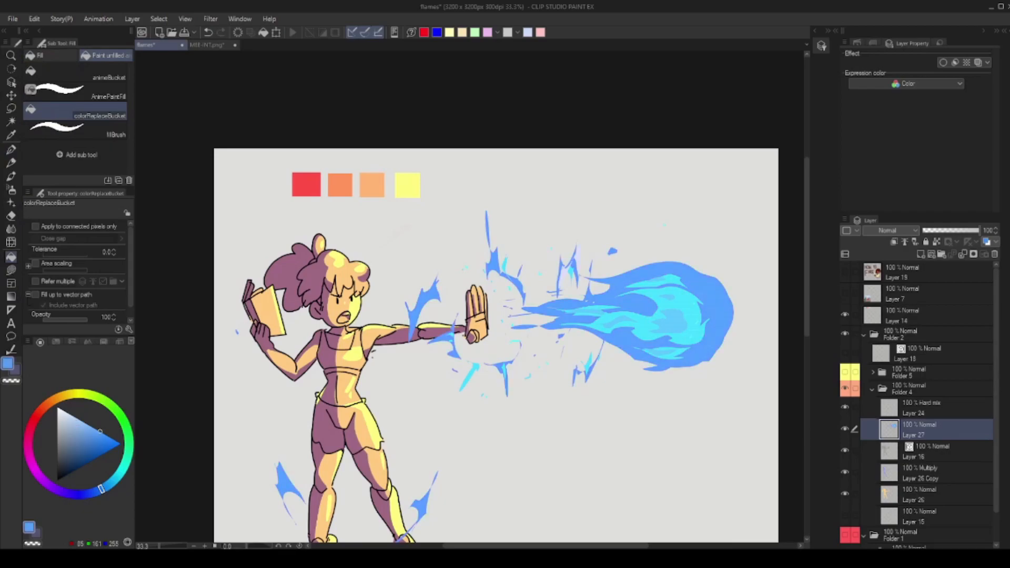
key("ctrl+z")
Replace the purple of the outer flame, sparks and wisps with bright cyan.
left_click(121, 473)
left_click(717, 306)
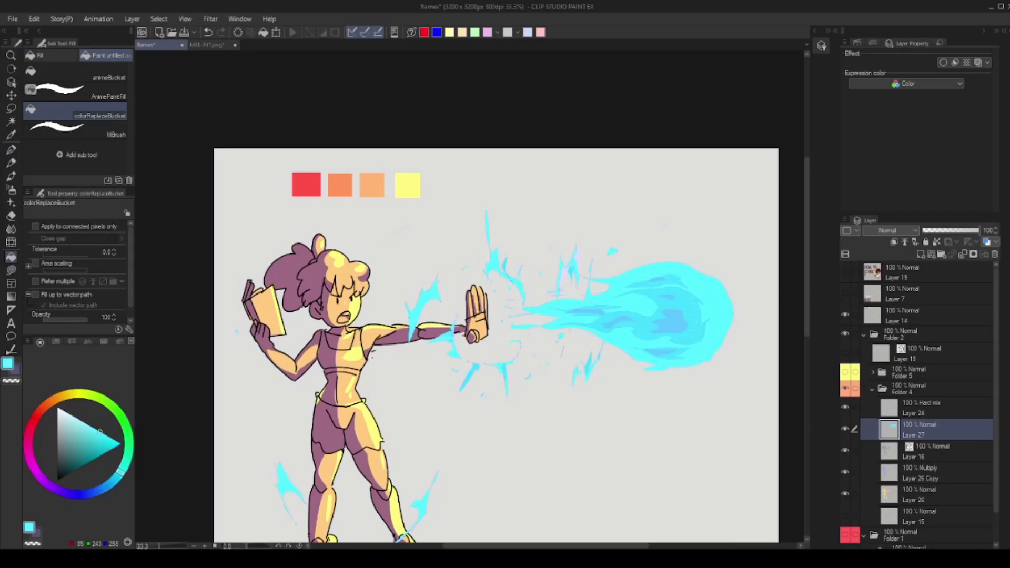
Undo the bright cyan recolouring of the outer flame and sparks, and sample the flame's purple.
key("ctrl+z")
key("ctrl+y")
key("ctrl+z")
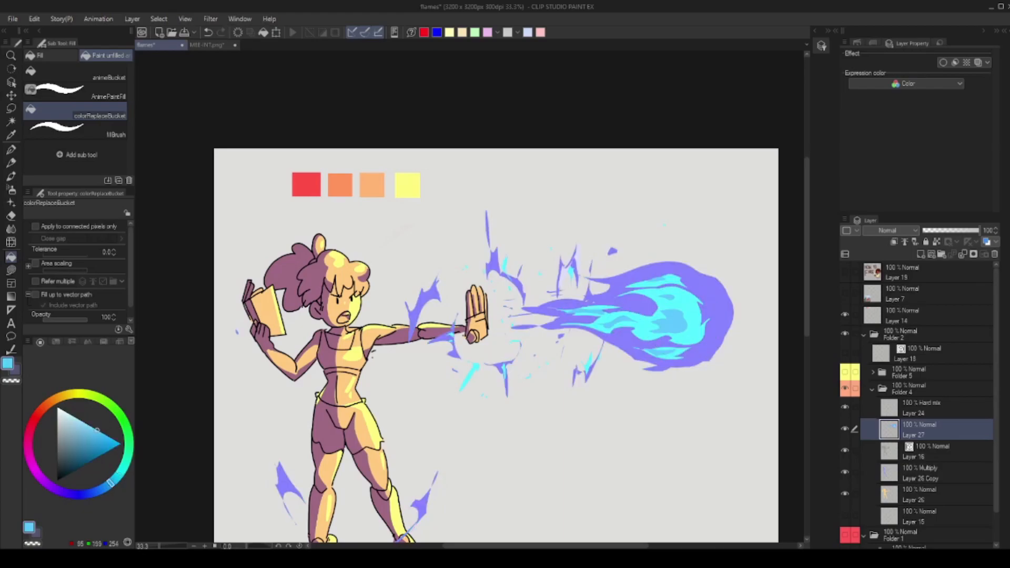
left_click(717, 298, "alt")
left_click(717, 298, "ctrl+alt")
scroll(716, 369, "up", 3)
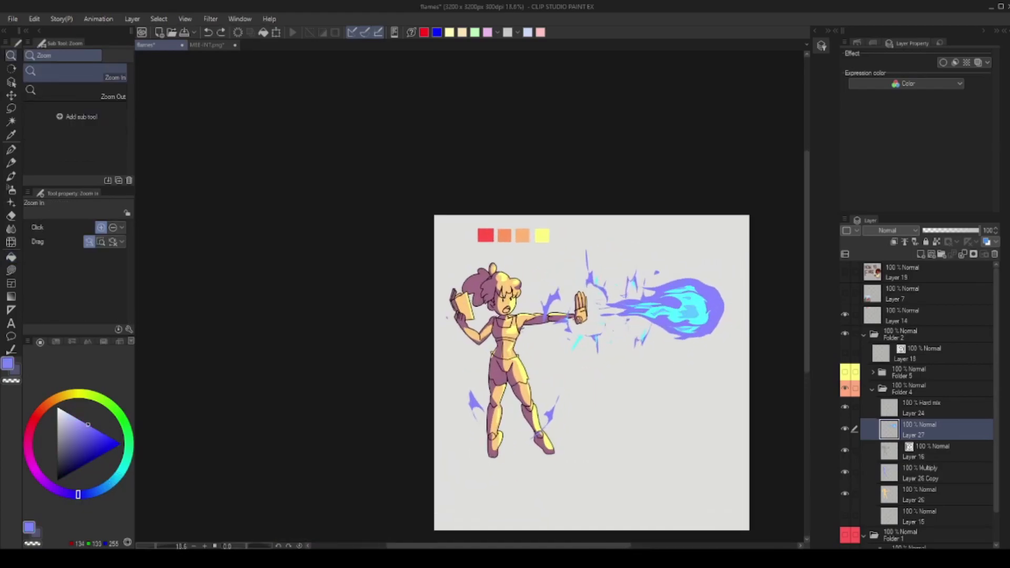
scroll(658, 348, "down", 2)
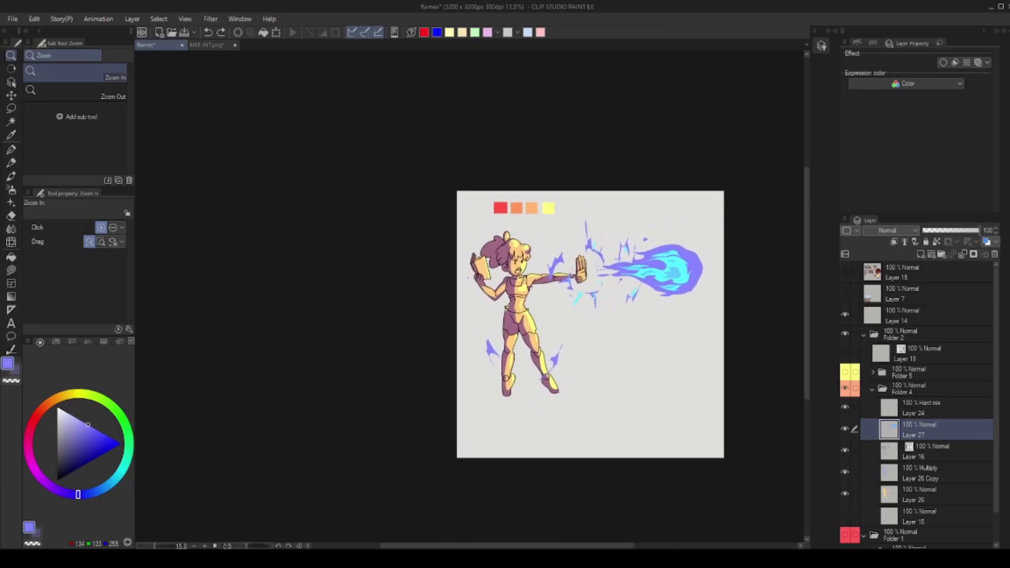
scroll(657, 348, "up", 3)
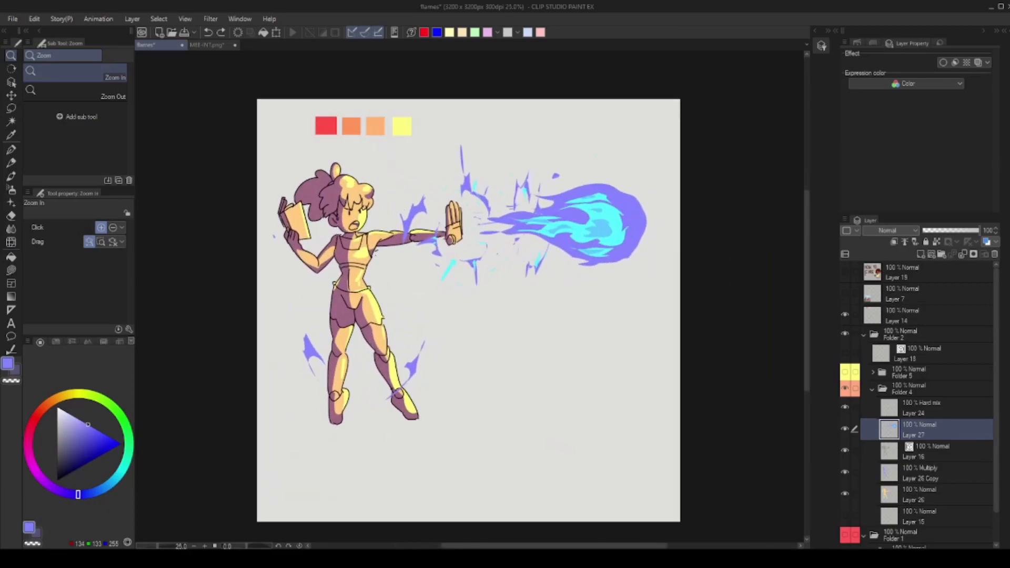
key("Tab")
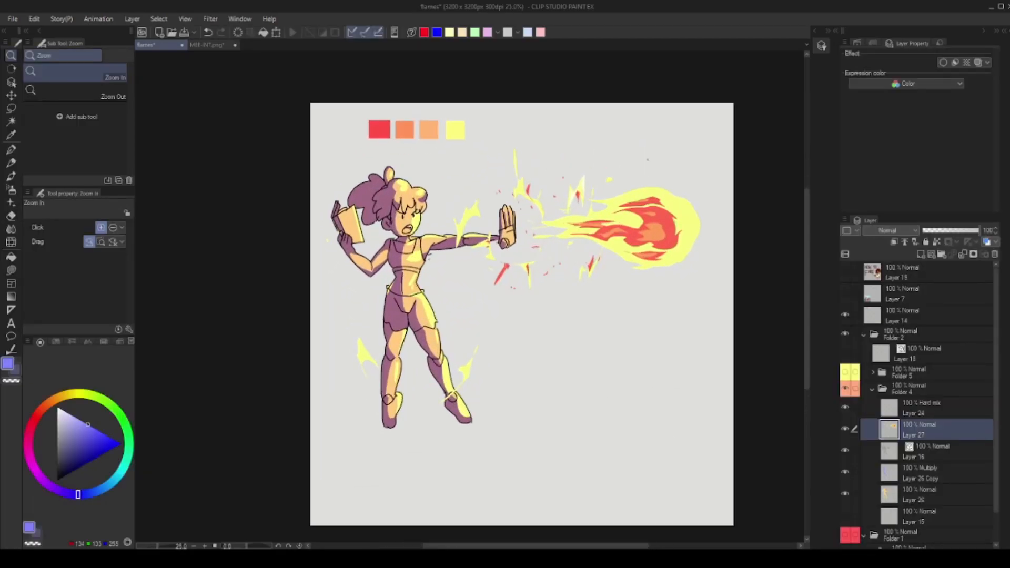
Collapse and hide Folder 4, and show and expand Folder 5 with the sword-wielding character.
left_click(915, 388)
left_click(873, 389)
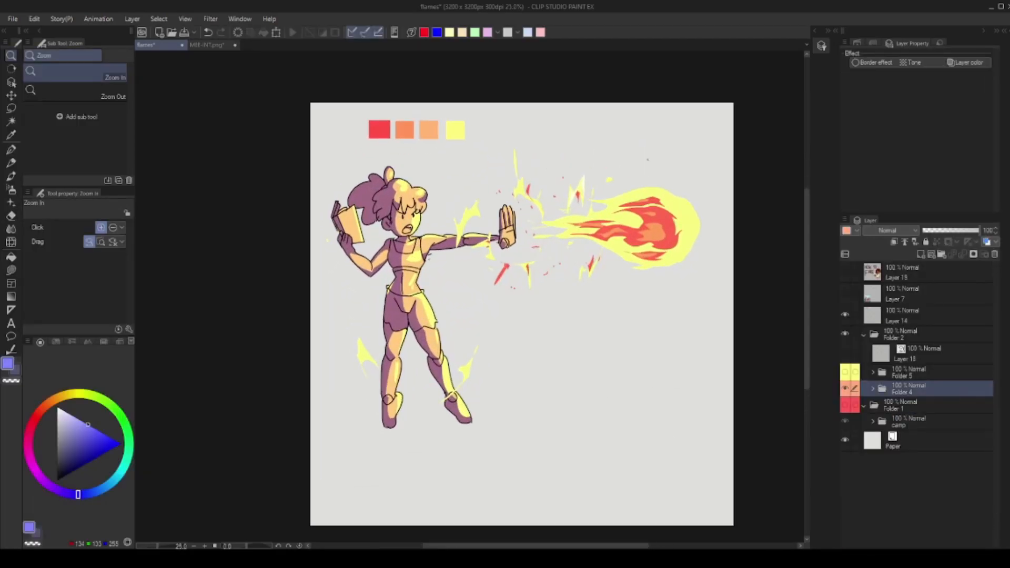
left_click(845, 389)
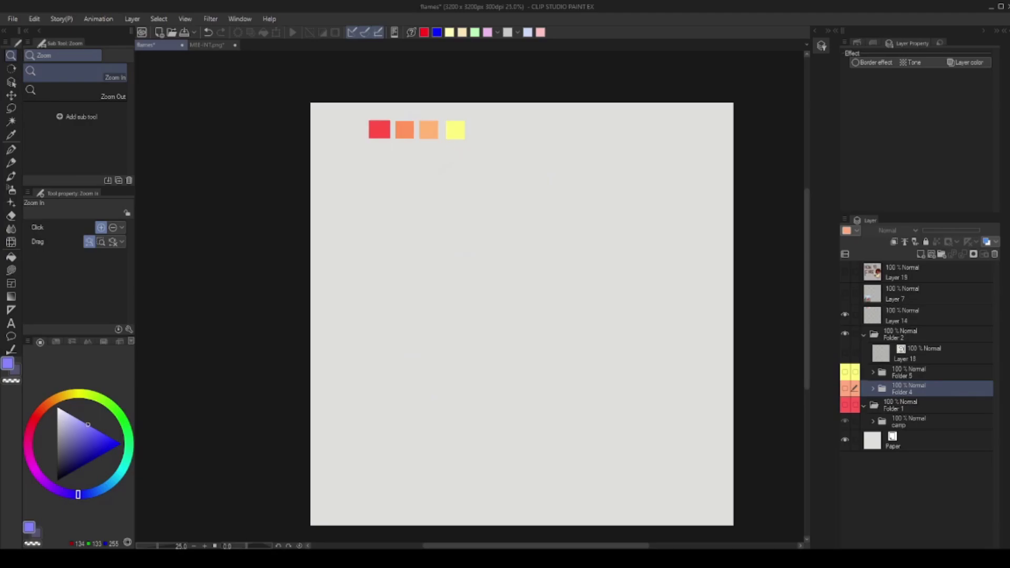
left_click(845, 371)
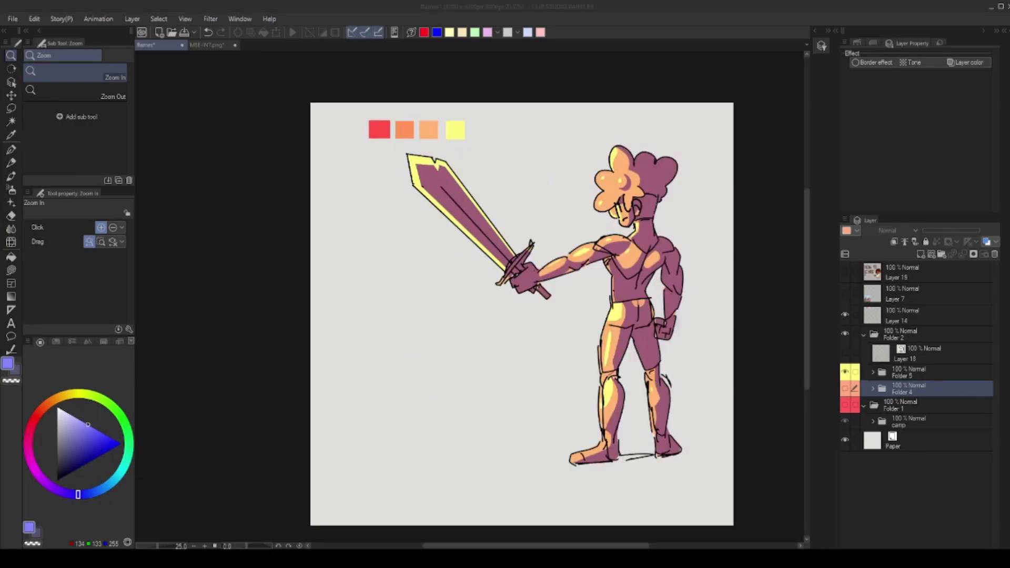
left_click(926, 372)
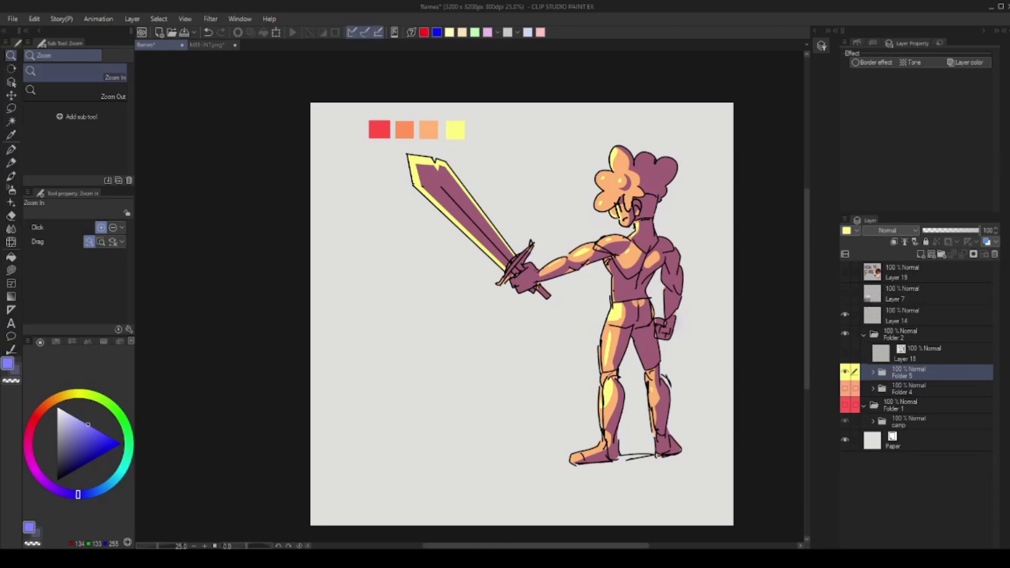
left_click(873, 372)
Delete Layer 31 and Layer 32 from Folder 5 and add a new empty layer above the line art.
left_click(926, 392)
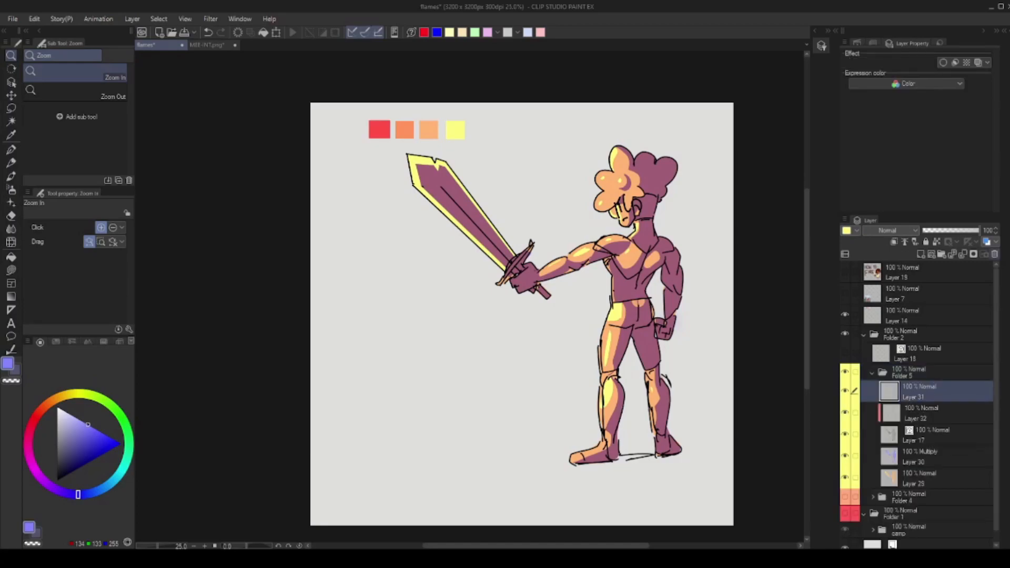
left_click(995, 254)
left_click(995, 254)
left_click(931, 254)
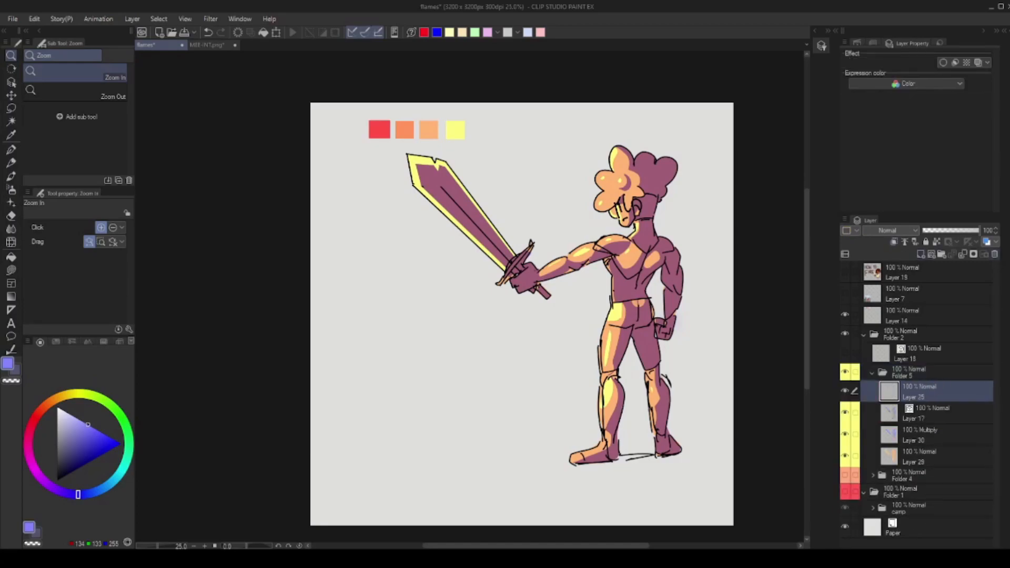
Recolour the sword with a light blue blade edge, blue-violet blade shading and a dark red grip.
left_click(926, 457)
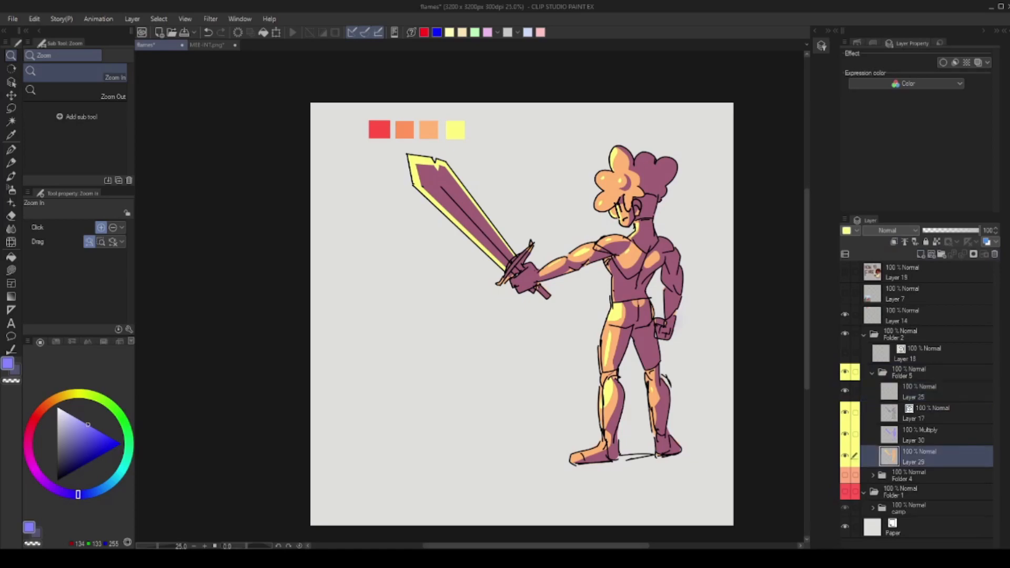
left_click(845, 457)
left_click(845, 456)
left_click_drag(522, 295, 536, 321)
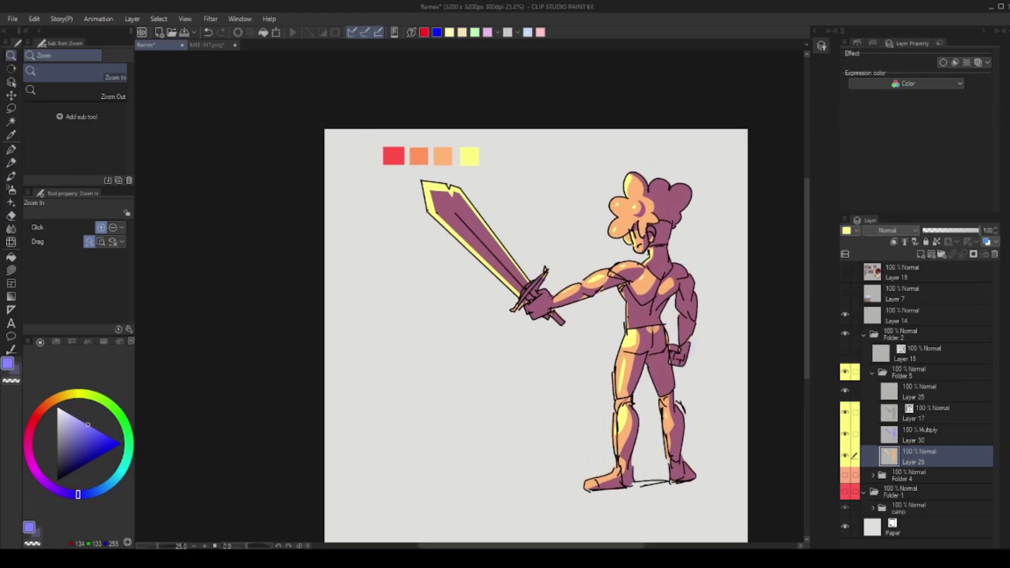
left_click(528, 33)
key("ctrl+space")
left_click_drag(489, 210, 553, 209)
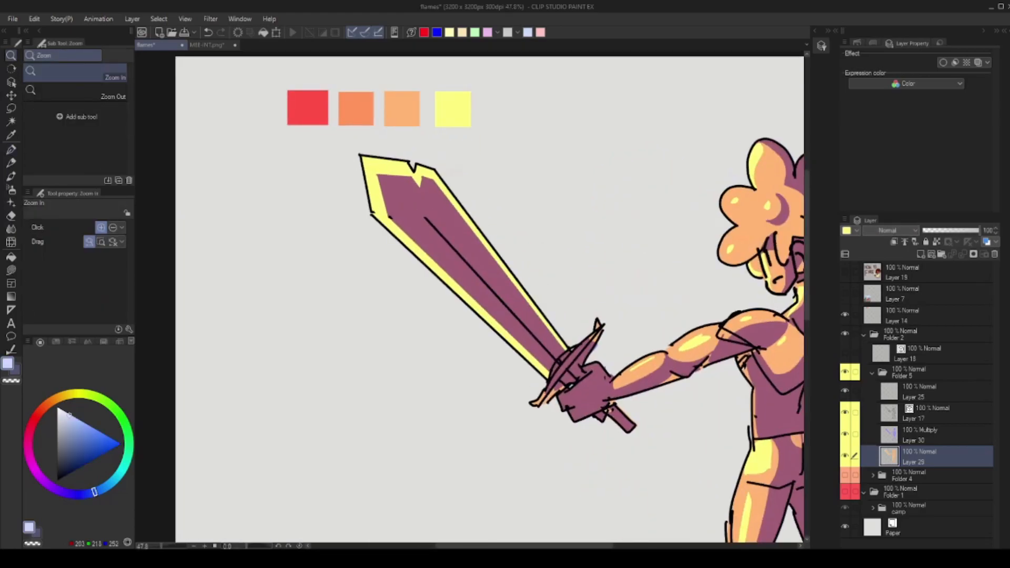
left_click(920, 435)
key("g")
left_click(780, 211)
key("ctrl+z")
left_click(732, 178)
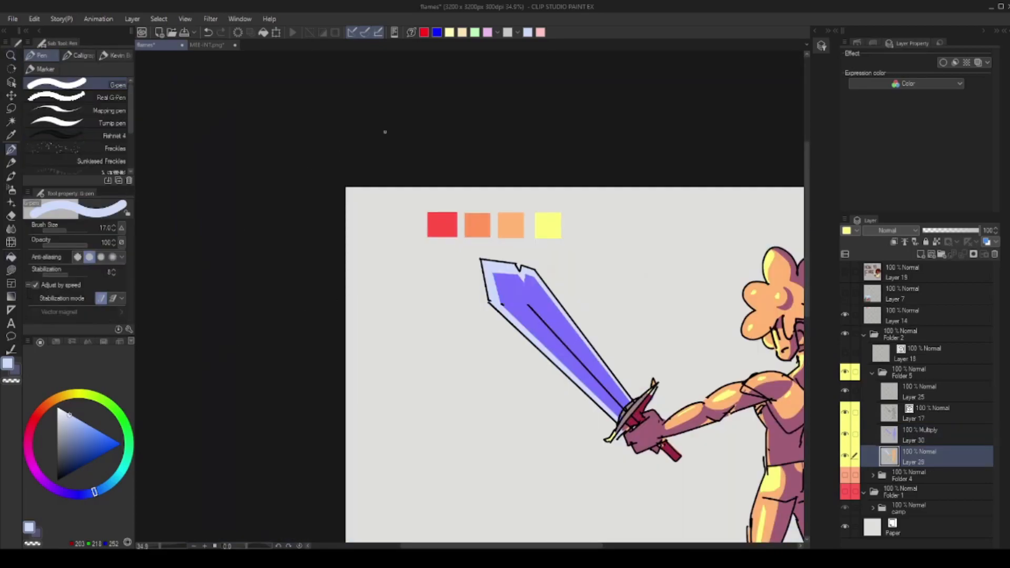
Check the sword's base and shading layers, and sample the palette's yellow for the pen on Layer 25.
key("ctrl+space")
left_click_drag(723, 264, 768, 271)
left_click_drag(640, 366, 655, 317)
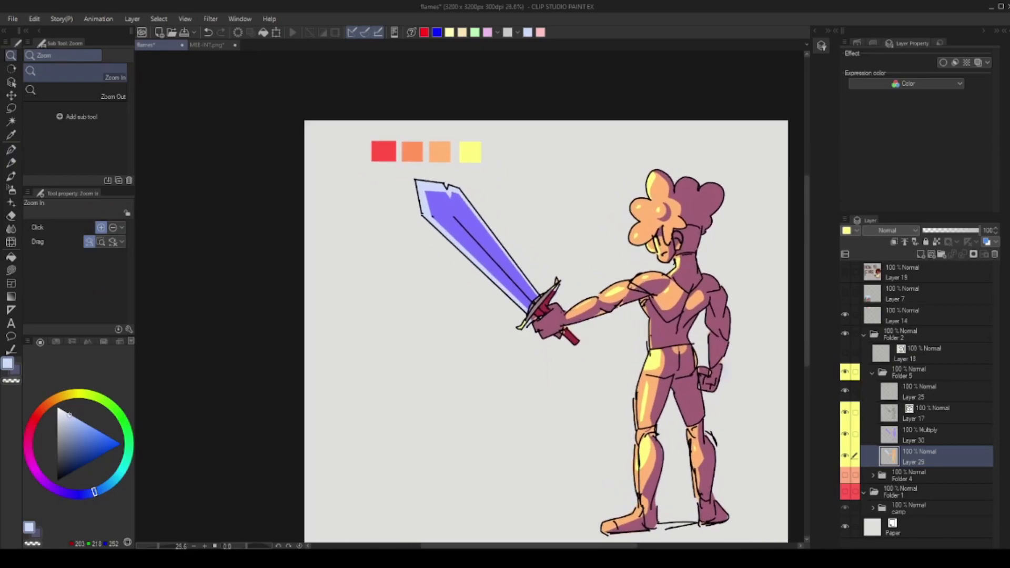
left_click(845, 435)
left_click(845, 456)
left_click(845, 456)
key("p")
left_click(470, 152, "alt")
left_click(921, 392)
Try sketching loose yellow curved strokes and small marks around the sword blade.
left_click_drag(506, 214, 518, 244)
left_click_drag(447, 249, 465, 287)
left_click_drag(414, 222, 415, 248)
left_click_drag(458, 179, 536, 164)
left_click_drag(552, 216, 551, 227)
left_click_drag(455, 257, 450, 276)
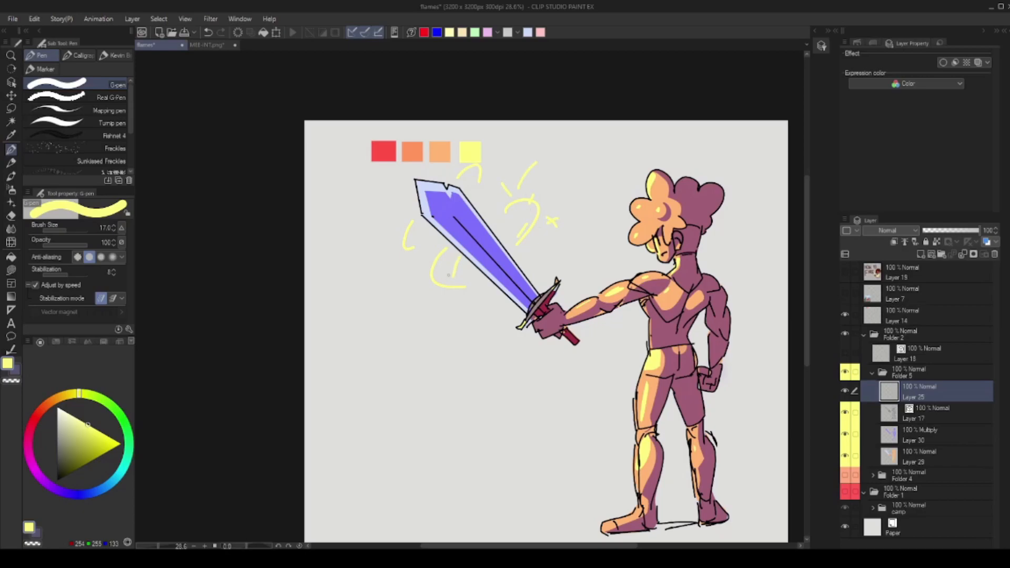
key("ctrl+z")
key("ctrl+z")
key("ctrl+z")
key("ctrl+z")
key("ctrl+z")
key("ctrl+z")
key("ctrl+z")
key("ctrl+z")
key("ctrl+z")
key("ctrl+z")
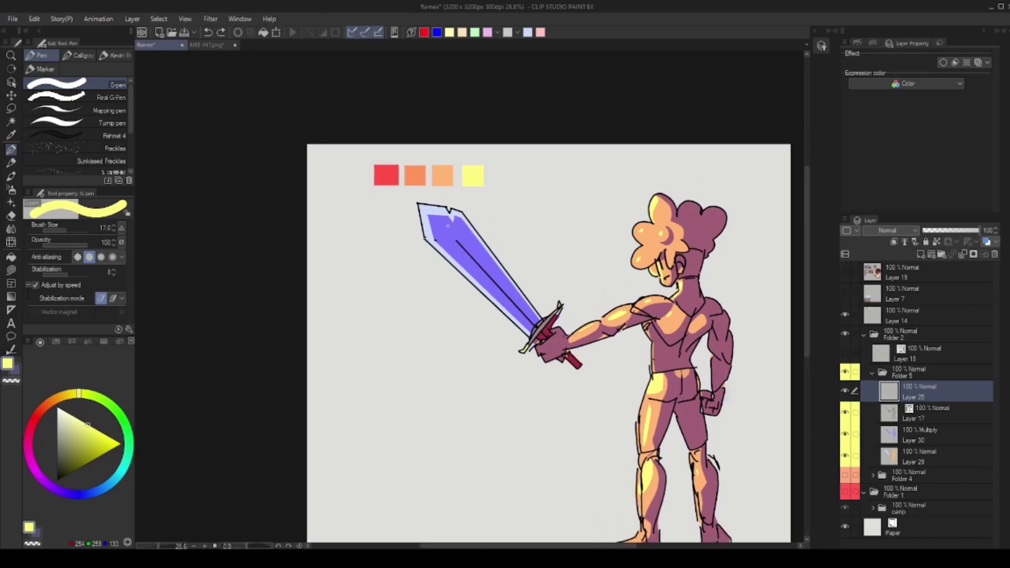
Lasso-fill a small yellow star-shaped spark beside the middle of the sword blade.
left_click_drag(448, 249, 521, 332)
mouse_move(485, 259)
left_mouse_down()
mouse_move(511, 302)
mouse_move(485, 260)
mouse_move(495, 301)
mouse_move(568, 307)
mouse_move(550, 304)
mouse_move(558, 253)
mouse_move(545, 273)
left_mouse_up()
key("ctrl+z")
key("ctrl+z")
key("ctrl+space")
mouse_move(497, 327)
left_mouse_down()
mouse_move(506, 352)
mouse_move(530, 353)
left_mouse_up()
key("ctrl+z")
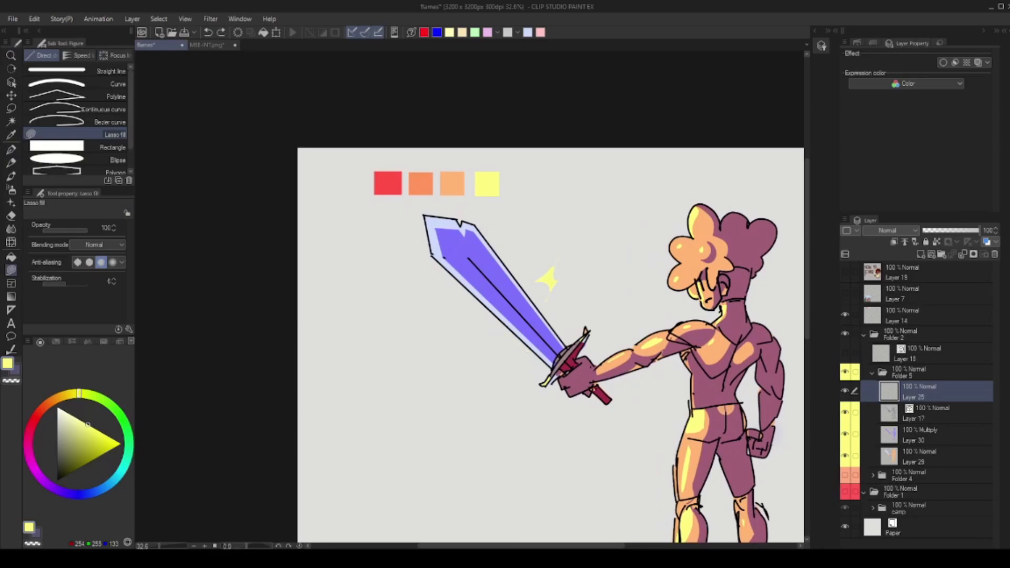
Lasso-fill a yellow crescent flame on the blade near the guard and a spiky flame on its upper edge.
key("ctrl+z")
key("ctrl+z")
mouse_move(528, 349)
left_mouse_down()
mouse_move(514, 311)
mouse_move(538, 359)
mouse_move(575, 389)
left_mouse_up()
left_click_drag(474, 328, 477, 331)
key("ctrl+z")
left_click_drag(547, 287, 542, 289)
key("/")
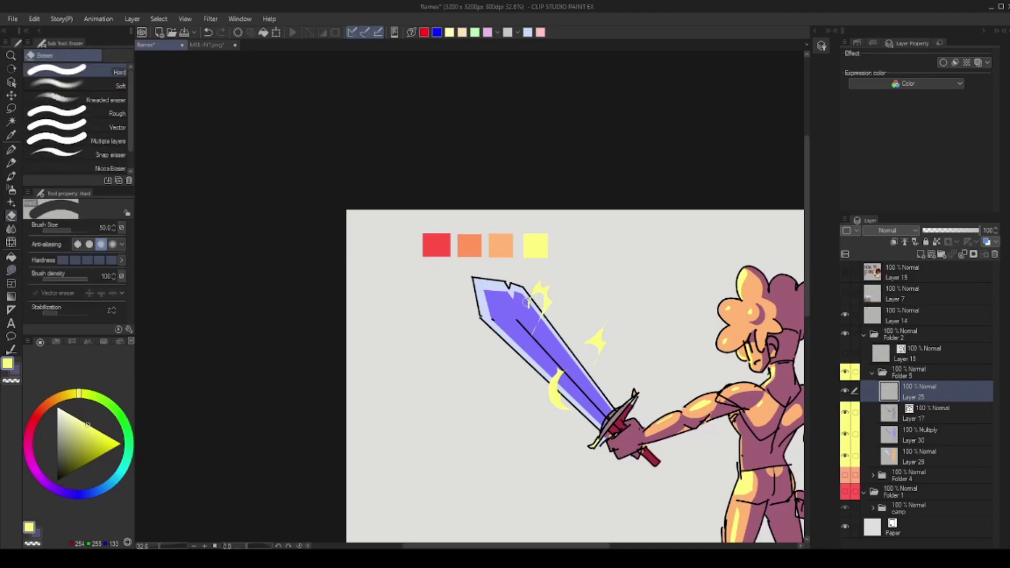
Lasso-fill a spiky yellow flame on the blade's lower edge near the tip.
mouse_move(589, 265)
left_mouse_down()
mouse_move(558, 265)
mouse_move(595, 278)
left_mouse_up()
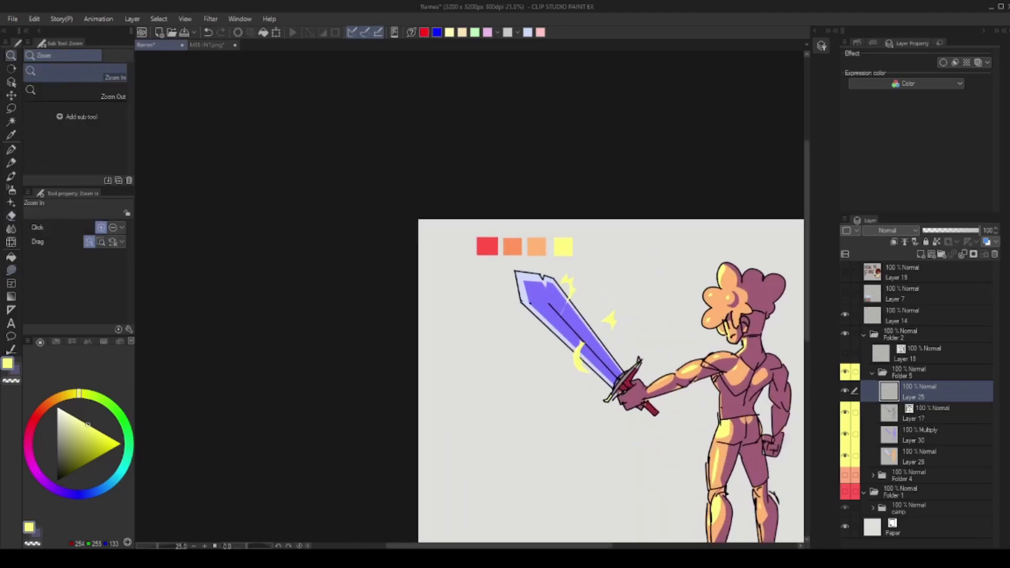
key("u")
left_click_drag(505, 307, 527, 309)
key("/")
left_click_drag(575, 263, 542, 263)
left_click_drag(578, 313, 598, 313)
Fill the light blue edge sections of the sword blade with yellow on Layer 29 using animeBucket.
left_click(926, 457)
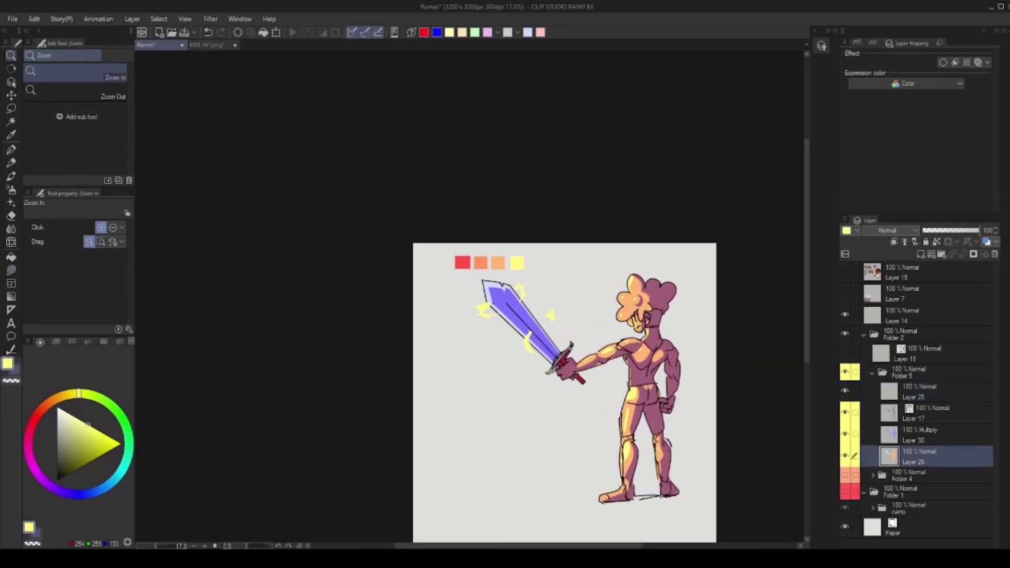
left_click_drag(515, 310, 528, 336)
left_click_drag(528, 337, 541, 307)
right_click(374, 190)
right_click(479, 193)
key("g")
key("g")
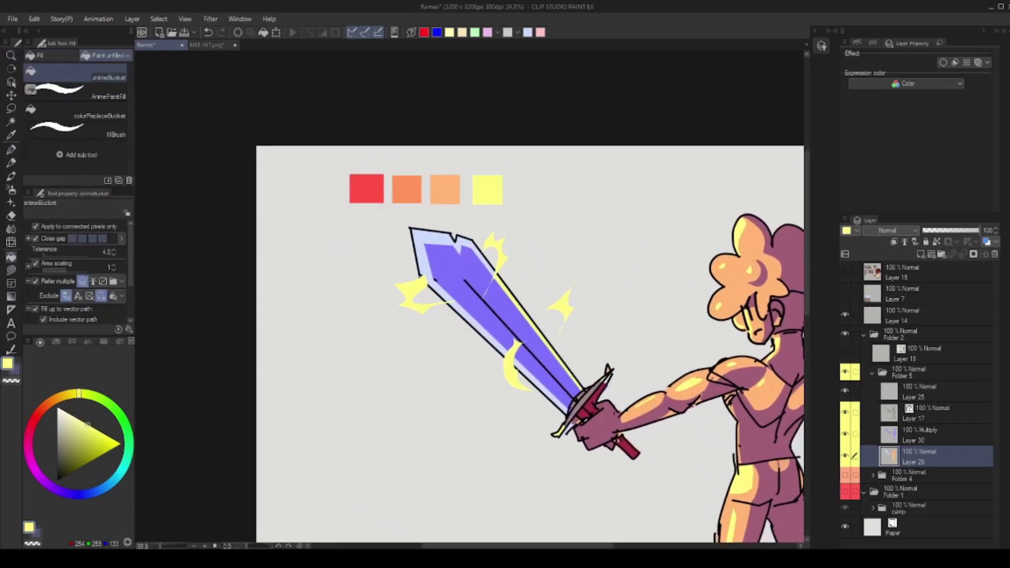
left_click(421, 250)
left_click(477, 329)
left_click(536, 387)
key("ctrl+space")
left_click_drag(621, 318, 567, 326)
mouse_move(463, 256)
left_mouse_down()
mouse_move(410, 257)
mouse_move(482, 257)
left_mouse_up()
Fill the interior sections of the sword blade with bright red on the Multiply Layer 30.
key("p")
left_click(461, 252, "alt")
left_click(937, 436)
key("ctrl+space")
left_click_drag(644, 379, 621, 345)
key("g")
key("space")
left_click(506, 301)
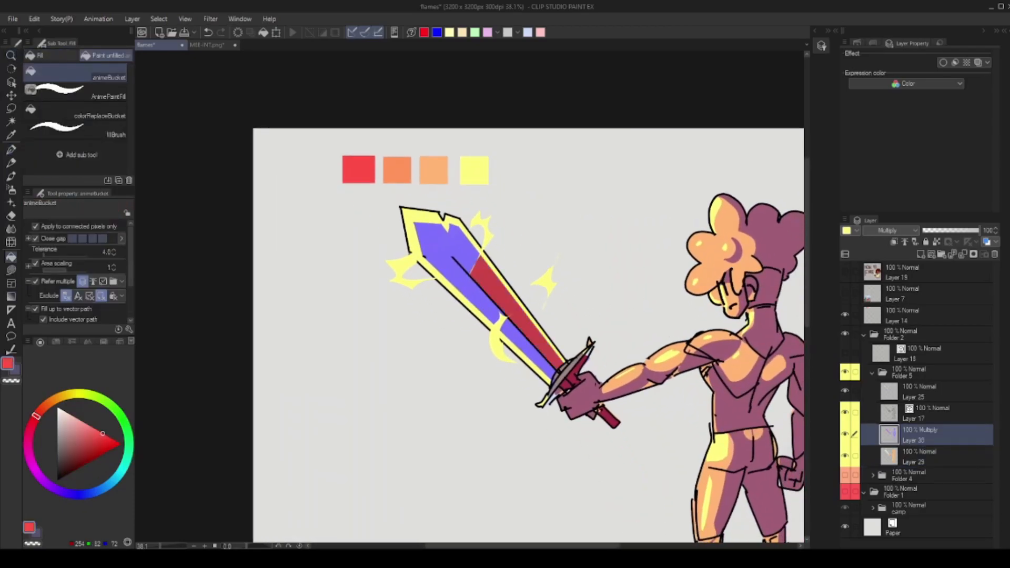
left_click(525, 341)
left_click(459, 271)
key("ctrl+space")
mouse_move(590, 279)
left_mouse_down()
mouse_move(546, 279)
mouse_move(601, 279)
left_mouse_up()
mouse_move(535, 288)
left_mouse_down()
mouse_move(466, 288)
mouse_move(542, 289)
left_mouse_up()
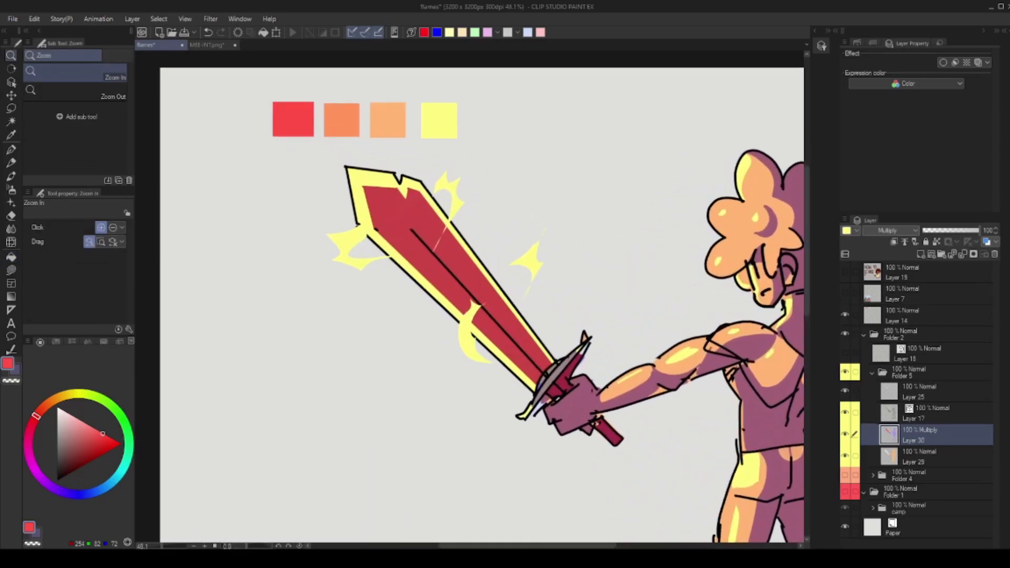
Auto-select the blade's red interior and apply a darker foreground-to-transparent gradient from the guard towards the tip.
key("w")
left_click(476, 279)
key("g")
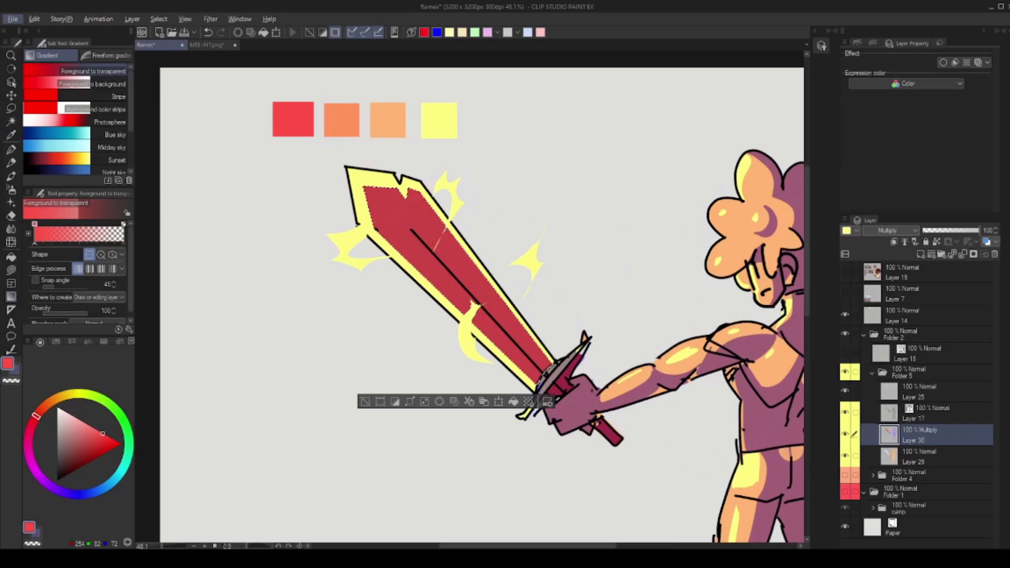
left_click(84, 454)
left_click_drag(584, 368, 442, 224)
key("ctrl+z")
left_click_drag(604, 347, 481, 225)
key("ctrl+d")
key("ctrl+space")
mouse_move(619, 254)
left_mouse_down()
mouse_move(552, 254)
mouse_move(598, 255)
mouse_move(652, 279)
mouse_move(627, 290)
mouse_move(553, 288)
mouse_move(587, 288)
mouse_move(633, 312)
left_mouse_up()
Select Layer 25 and try the blade's sampled red with the Lasso fill.
key("p")
left_click(518, 271, "alt")
mouse_move(671, 249)
left_mouse_down()
mouse_move(579, 278)
mouse_move(558, 293)
mouse_move(595, 294)
mouse_move(581, 310)
mouse_move(596, 261)
mouse_move(578, 304)
left_mouse_up()
key("ctrl+space")
left_click(921, 392)
key("p")
left_click(588, 307, "alt")
key("u")
key("ctrl+z")
key("ctrl+y")
key("ctrl+z")
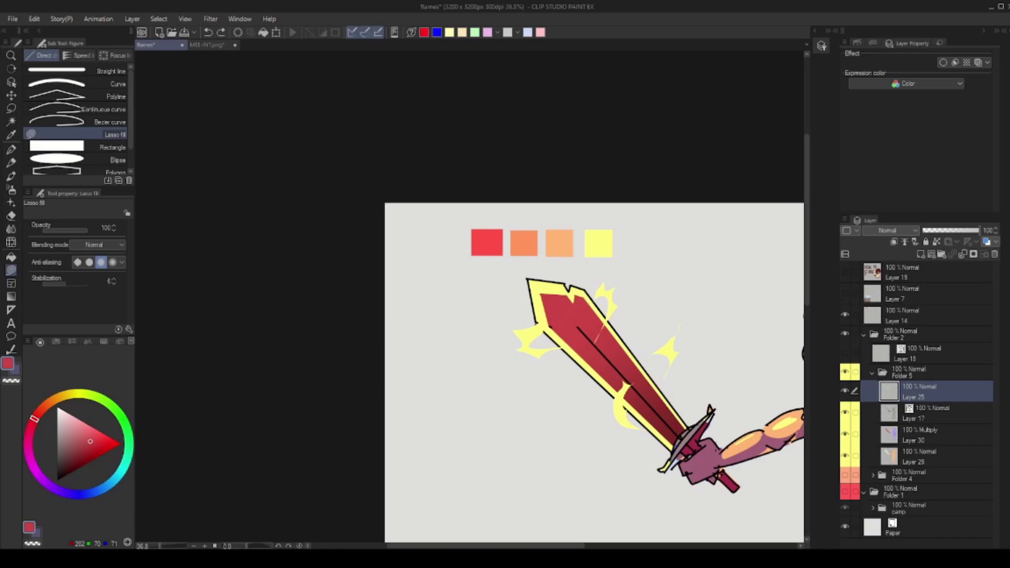
Sample the palette's orange and lasso-fill accents inside the star spark and the crescent flame.
left_click(558, 289, "alt")
left_click(545, 298, "alt")
mouse_move(545, 299)
left_mouse_down()
mouse_move(492, 274)
mouse_move(478, 280)
left_mouse_up()
mouse_move(568, 317)
left_mouse_down()
mouse_move(459, 230)
mouse_move(598, 332)
left_mouse_up()
key("ctrl+z")
left_click(459, 229, "alt")
left_click_drag(551, 374, 574, 391)
key("g")
key("ctrl+z")
key("ctrl+y")
Try auto-selecting the blade's interior sections on Layer 30.
key("alt+bracketleft")
key("alt+bracketleft")
key("w")
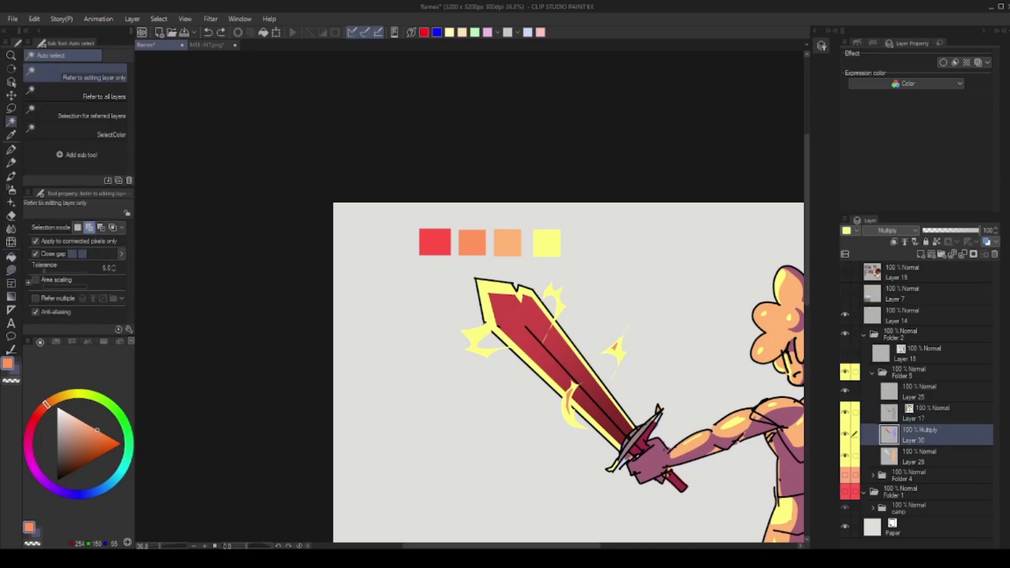
left_click(589, 392)
left_click(559, 366)
left_click(516, 316)
left_click(604, 430)
key("ctrl+d")
key("ctrl+space")
mouse_move(671, 328)
left_mouse_down()
mouse_move(584, 332)
mouse_move(643, 334)
left_mouse_up()
key("ctrl+z")
key("ctrl+z")
key("ctrl+d")
Lasso-fill orange accents inside the spiky flames on both sides of the blade's tip on Layer 25.
key("u")
left_click(515, 251, "alt")
left_click_drag(509, 382, 532, 362)
left_click(936, 392)
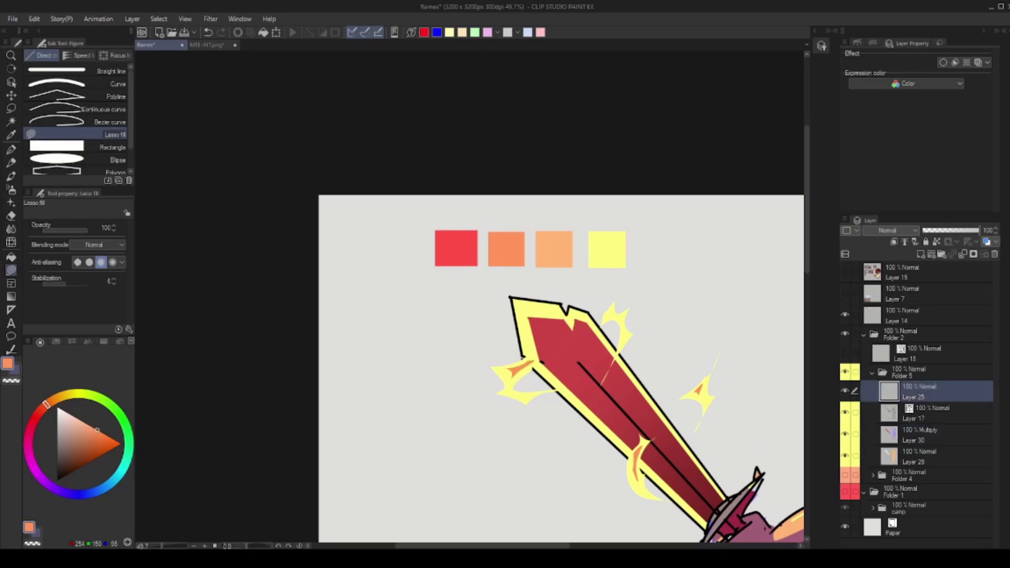
left_click_drag(614, 319, 606, 319)
left_click_drag(620, 353, 617, 358)
left_click_drag(525, 402, 510, 390)
key("ctrl+space")
mouse_move(634, 322)
left_mouse_down()
mouse_move(568, 322)
mouse_move(617, 322)
left_mouse_up()
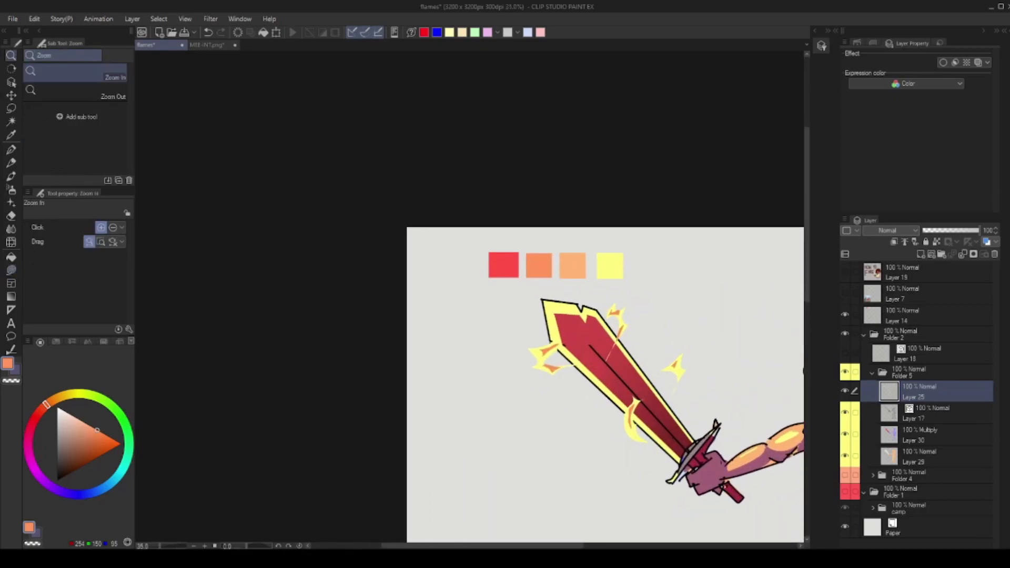
Add a new layer above the line art Layer 17 and clip it to the layer below.
left_click(935, 414)
left_click(921, 254)
left_click(894, 242)
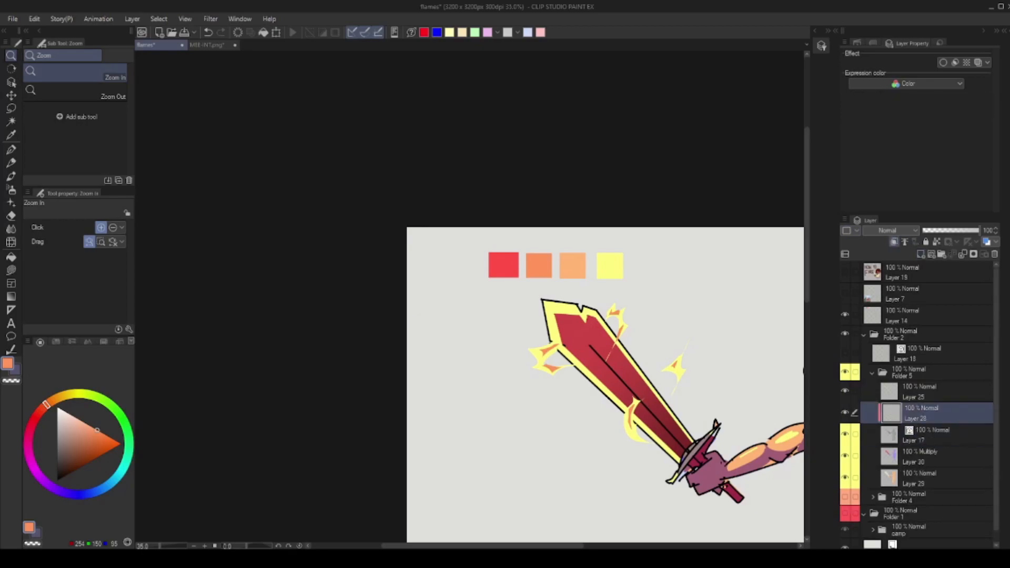
Recolour the blade's line art on the clipped layer with a size 60 G-pen, using dark and lighter reds sampled from the blade.
key("p")
left_click(573, 325, "alt")
key("bracketright")
key("bracketright")
key("bracketright")
key("bracketright")
key("bracketright")
key("bracketright")
mouse_move(543, 299)
left_mouse_down()
mouse_move(598, 311)
mouse_move(589, 371)
mouse_move(597, 386)
mouse_move(624, 379)
mouse_move(650, 388)
mouse_move(676, 445)
mouse_move(589, 345)
mouse_move(665, 451)
mouse_move(661, 392)
left_mouse_up()
left_click(681, 442, "alt")
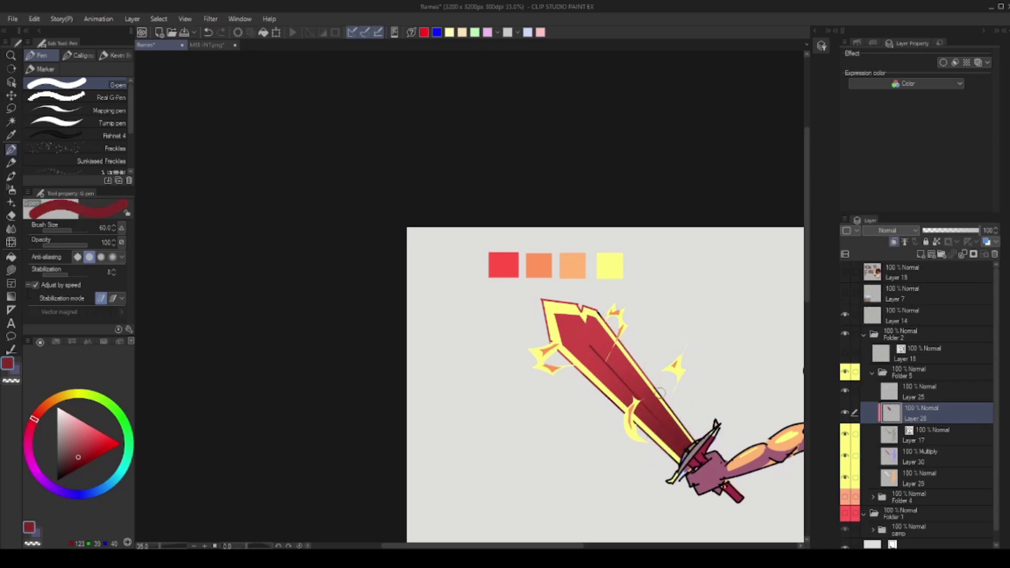
left_click(624, 353, "alt")
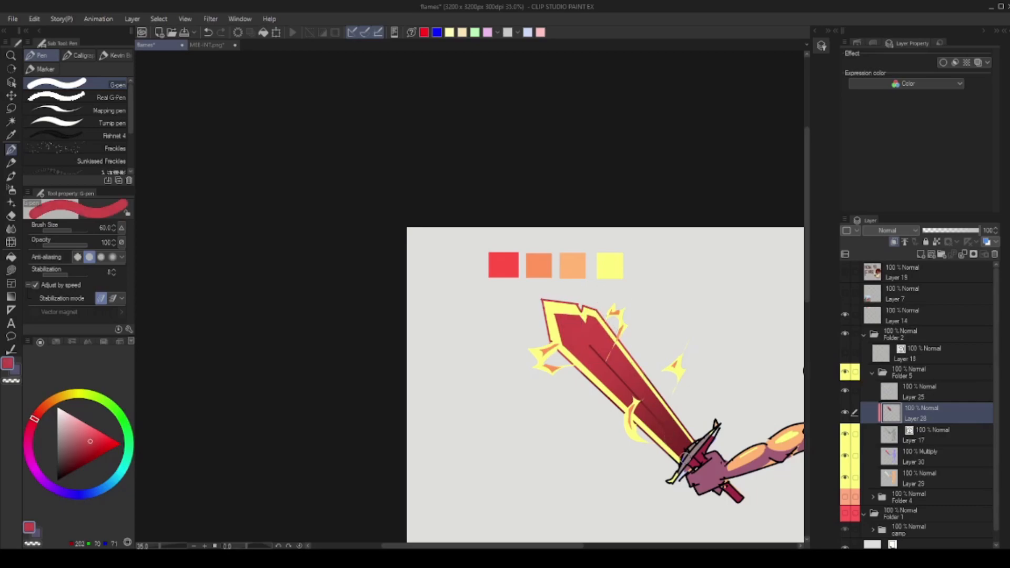
mouse_move(696, 342)
left_mouse_down()
mouse_move(605, 339)
mouse_move(665, 336)
left_mouse_up()
Sample the blade edge's yellow and recolour the outline around the blade's tip on the clipped layer.
left_click(596, 312, "alt")
left_click_drag(586, 301, 618, 310)
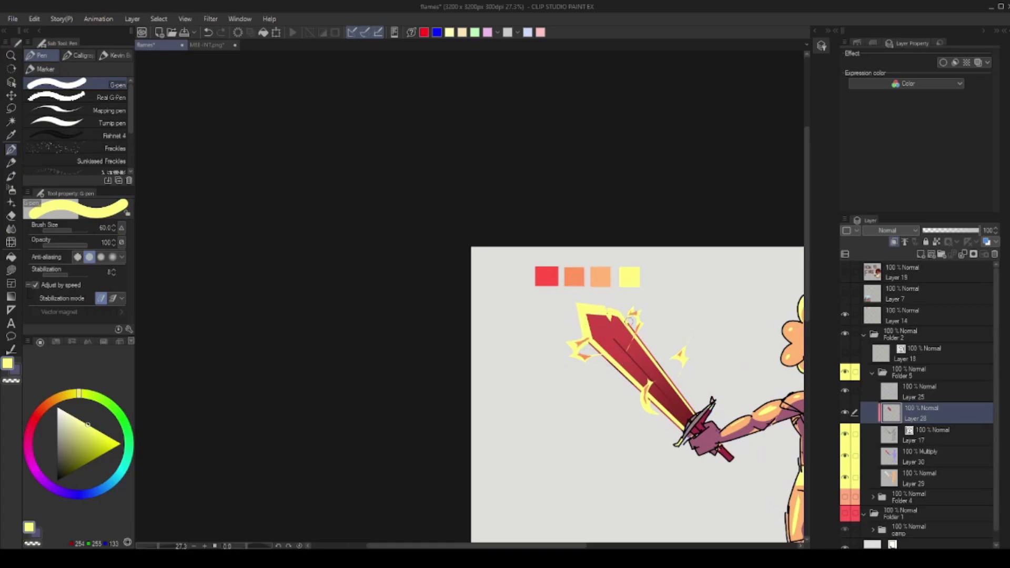
mouse_move(671, 325)
left_mouse_down()
mouse_move(605, 326)
mouse_move(679, 327)
left_mouse_up()
Try filling the auto-selected blade interior on Layer 30 with yellow and light-orange foreground-to-transparent gradients from the tip.
left_click(927, 456)
key("w")
left_click(597, 322)
key("g")
left_click_drag(581, 305, 601, 338)
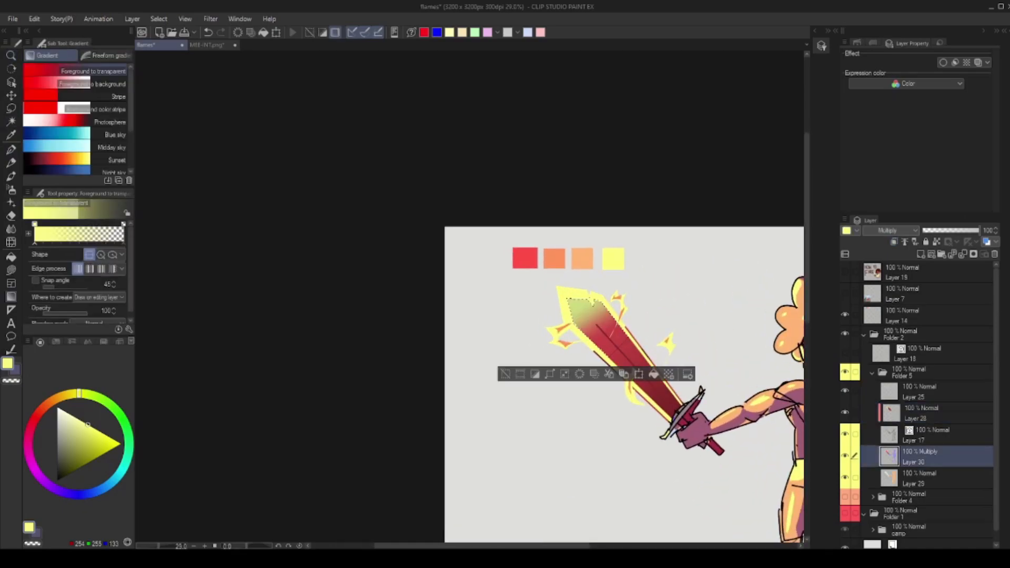
left_click(582, 259, "alt")
key("ctrl+z")
left_click_drag(579, 304, 611, 342)
key("ctrl+z")
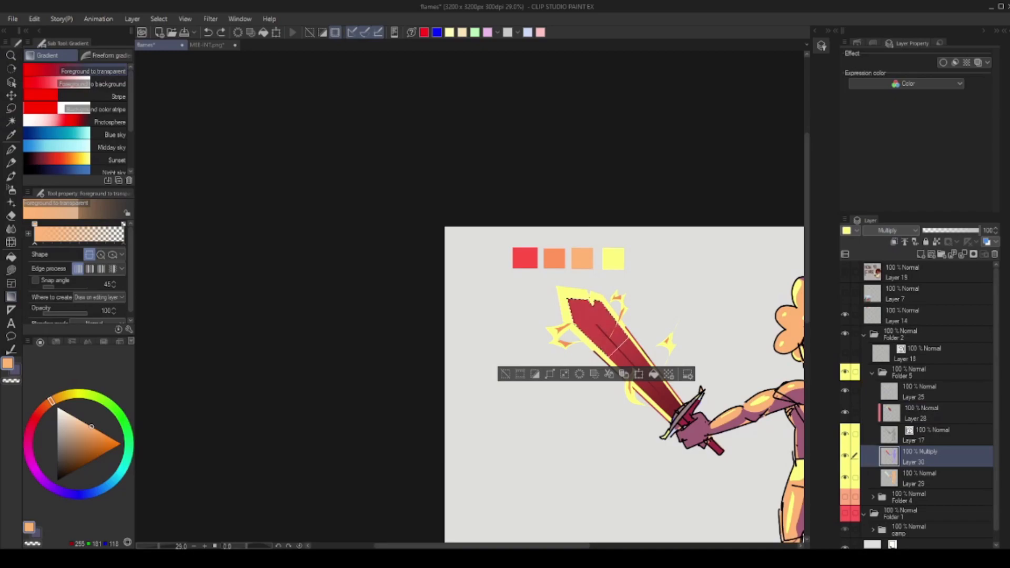
key("ctrl+d")
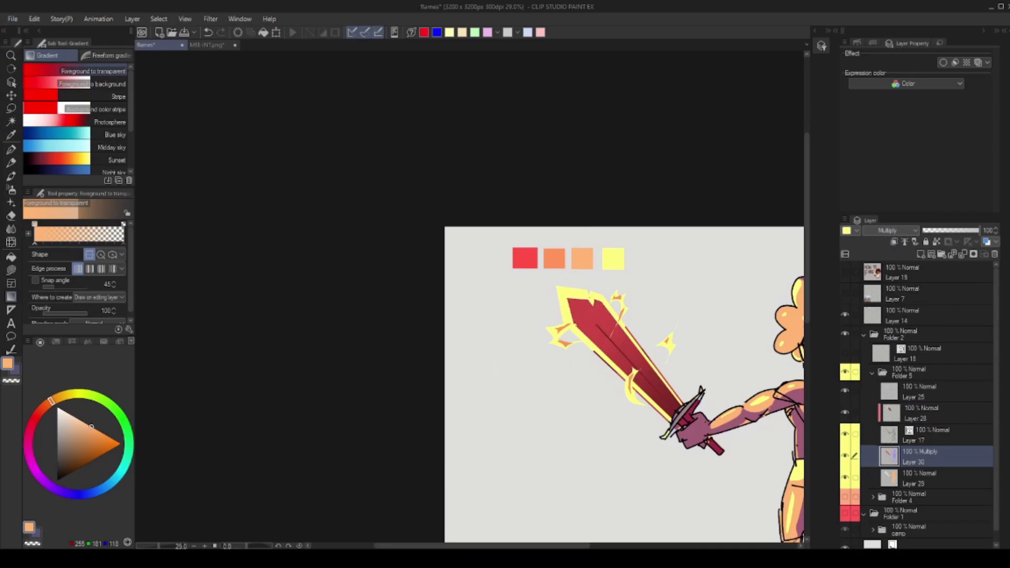
Recolour the remaining outline along both long edges of the blade in sampled yellow on the layer clipped to the line art.
left_click(921, 478)
key("slash")
mouse_move(632, 334)
left_mouse_down()
mouse_move(552, 335)
mouse_move(648, 340)
left_mouse_up()
key("p")
left_click(609, 348, "alt")
left_click(605, 345, "alt")
left_click(644, 398, "ctrl+shift")
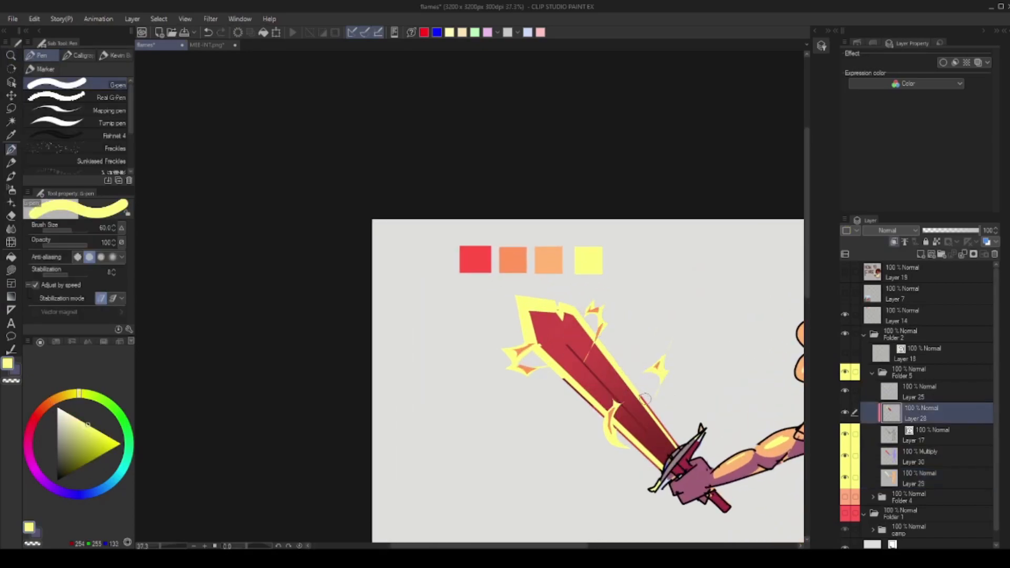
key("slash")
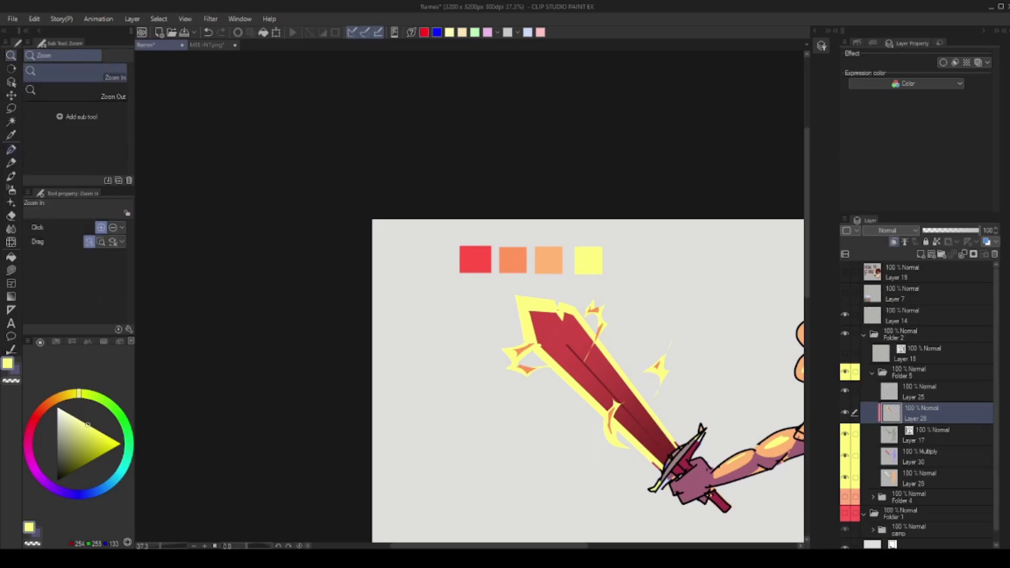
left_click_drag(658, 413, 626, 414)
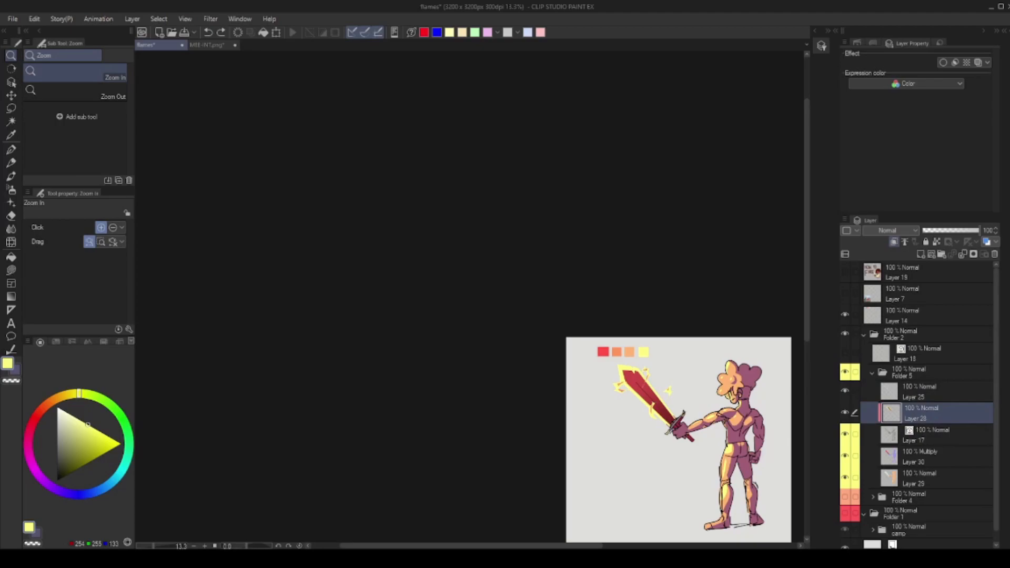
Try lowering the opacity of the Multiply shading Layer 30.
left_click(926, 456)
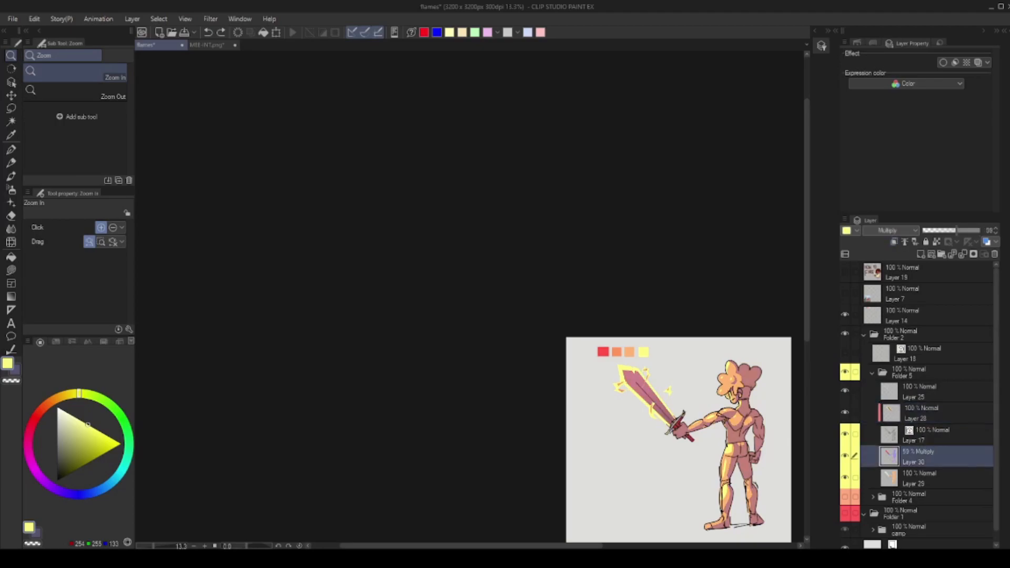
left_click(926, 435, "ctrl")
left_click(926, 414)
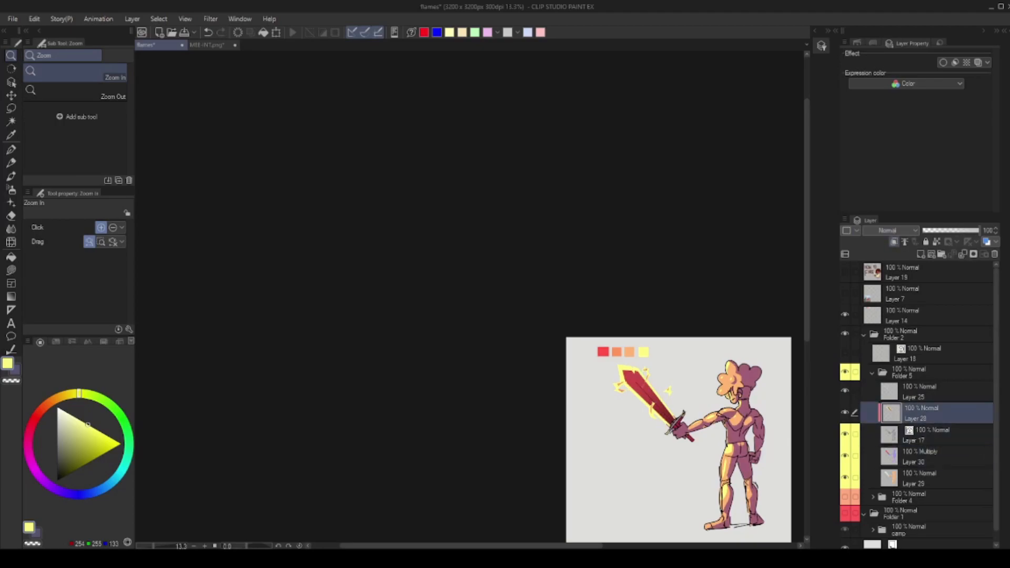
Lasso-fill yellow flames around the blade's tip and along its edges on Layer 25.
left_click(926, 392)
scroll(612, 338, "up", 2)
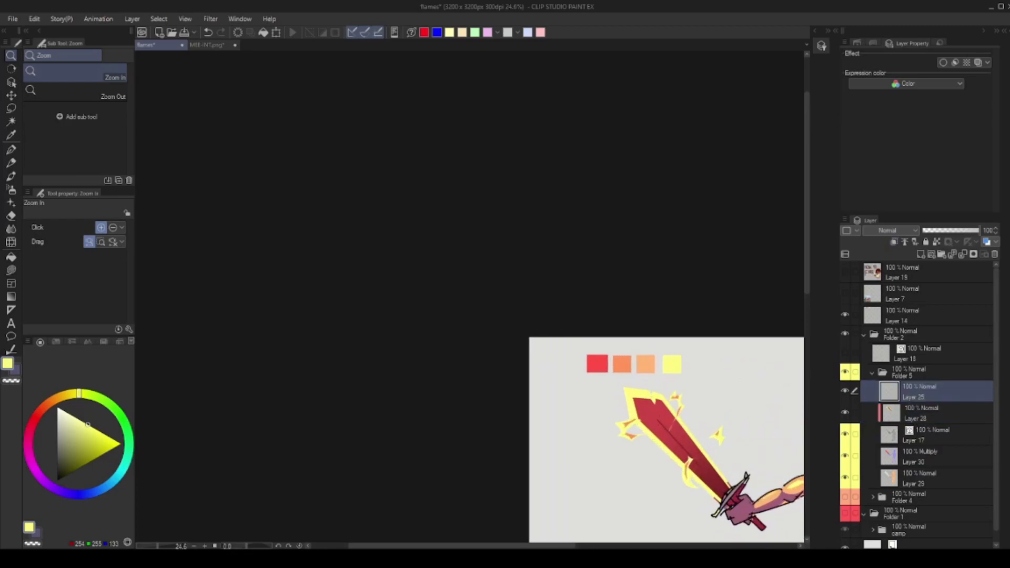
key("u")
mouse_move(663, 437)
left_mouse_down()
mouse_move(648, 383)
mouse_move(675, 340)
mouse_move(644, 399)
mouse_move(646, 378)
mouse_move(689, 341)
mouse_move(665, 406)
mouse_move(657, 382)
mouse_move(665, 395)
mouse_move(631, 399)
mouse_move(655, 350)
mouse_move(608, 394)
left_mouse_up()
key("ctrl+z")
key("ctrl+z")
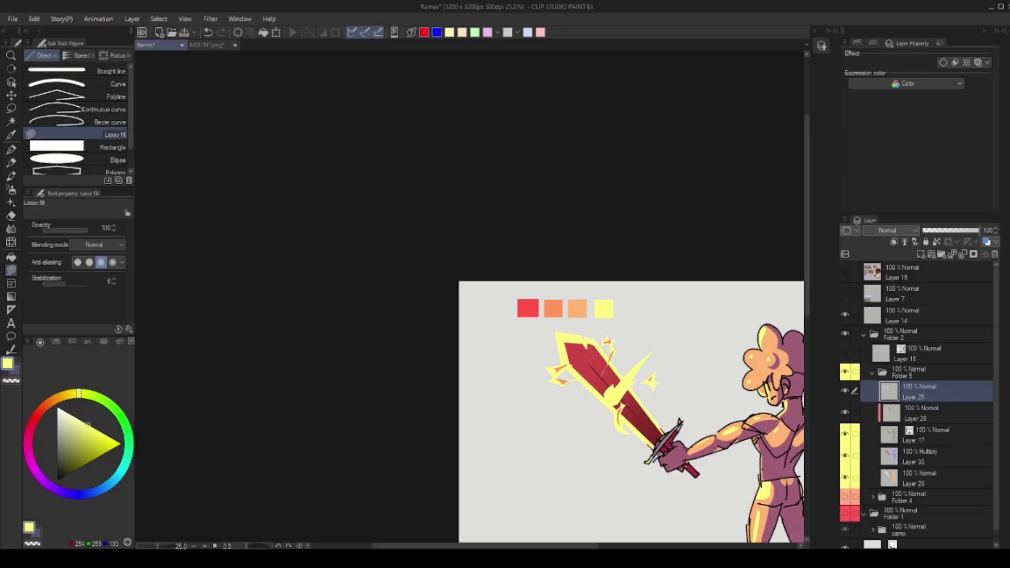
key("ctrl+z")
left_click_drag(666, 427, 654, 396)
key("ctrl+z")
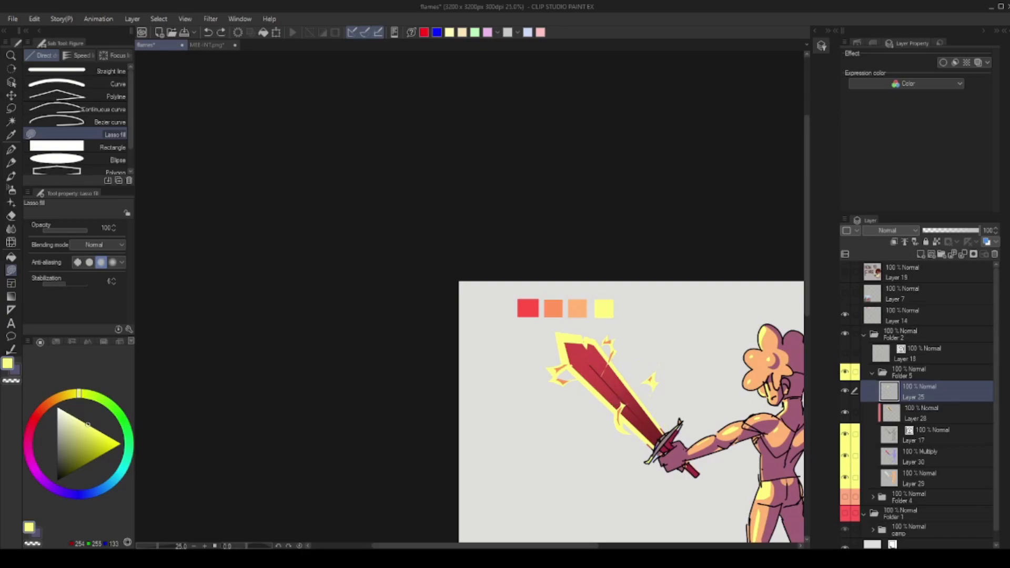
mouse_move(631, 435)
left_mouse_down()
mouse_move(594, 414)
mouse_move(650, 449)
mouse_move(641, 385)
mouse_move(657, 407)
left_mouse_up()
mouse_move(563, 375)
left_mouse_down()
mouse_move(595, 387)
mouse_move(613, 363)
mouse_move(634, 382)
left_mouse_up()
mouse_move(578, 381)
left_mouse_down()
mouse_move(585, 387)
mouse_move(613, 362)
left_mouse_up()
key("ctrl+z")
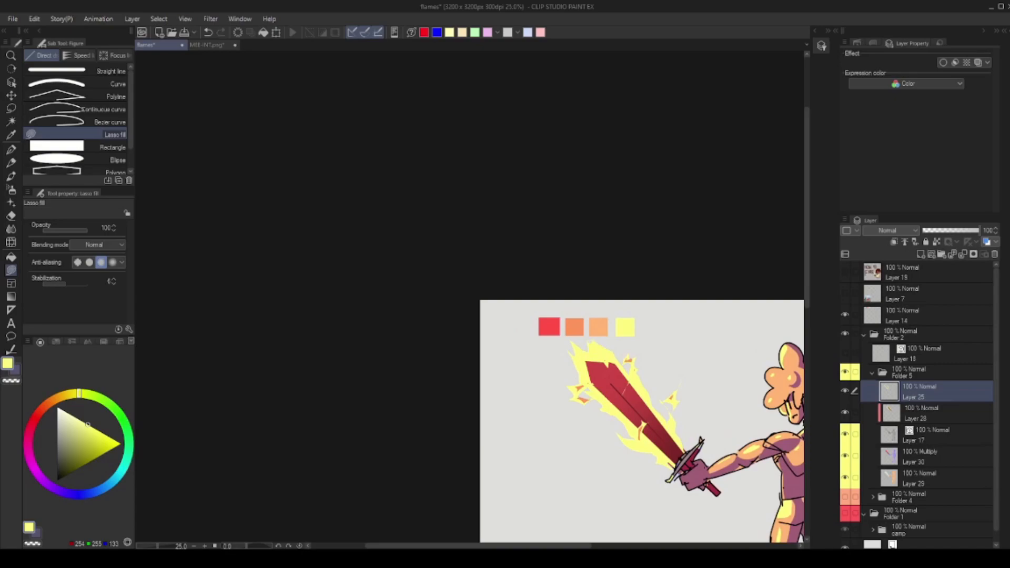
Extend the yellow lasso-filled flames along the blade's upper edge down toward the guard.
left_click_drag(632, 411, 638, 343)
key("ctrl+z")
key("ctrl+z")
left_click_drag(634, 379, 636, 345)
key("ctrl+space")
mouse_move(688, 306)
left_mouse_down()
mouse_move(645, 307)
mouse_move(726, 330)
left_mouse_up()
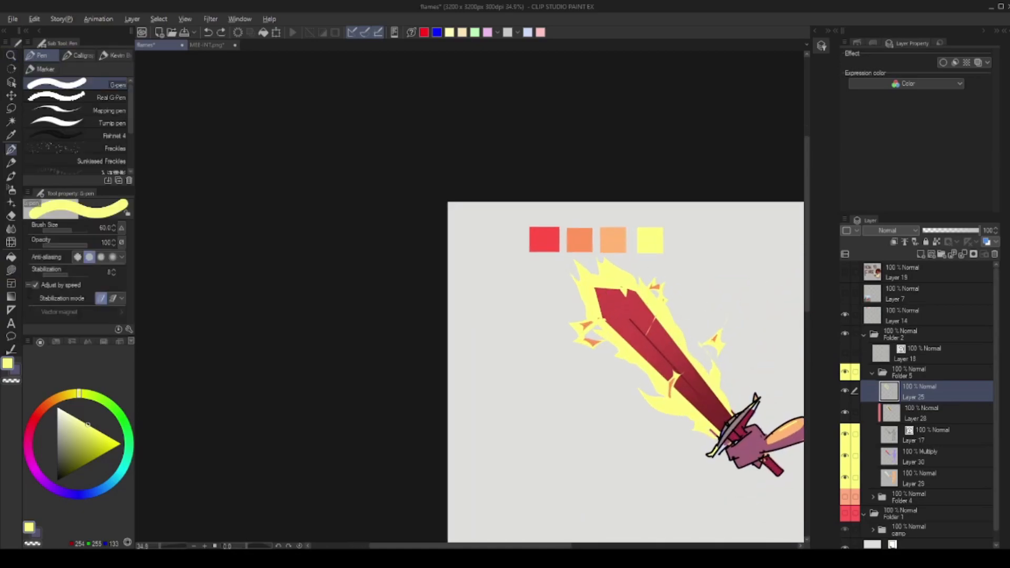
Lasso-fill orange accents inside the yellow flames near the guard and along the blade's lower edge on Layer 25.
left_click_drag(637, 287, 657, 308)
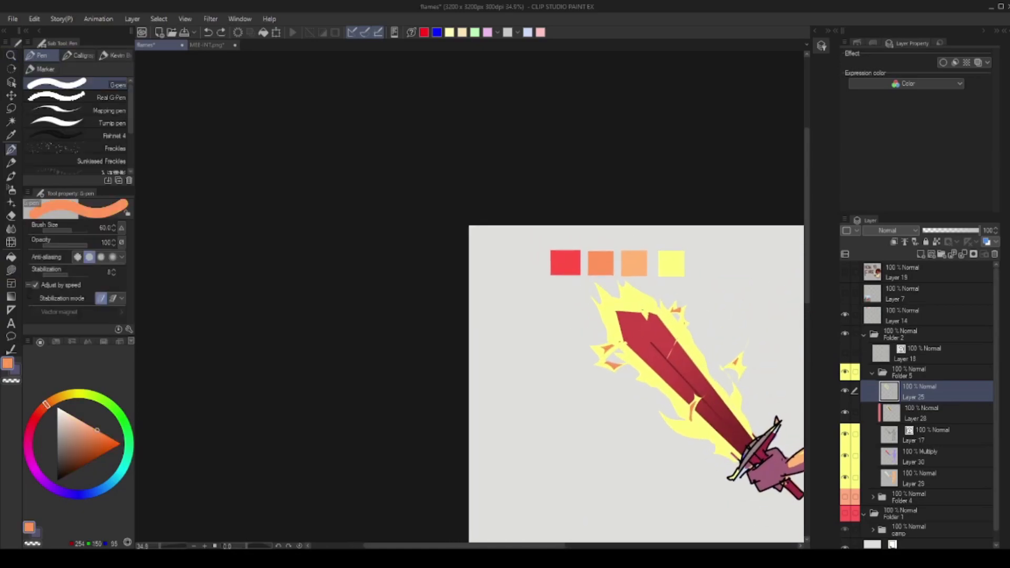
key("u")
key("ctrl+z")
left_click_drag(626, 343, 621, 311)
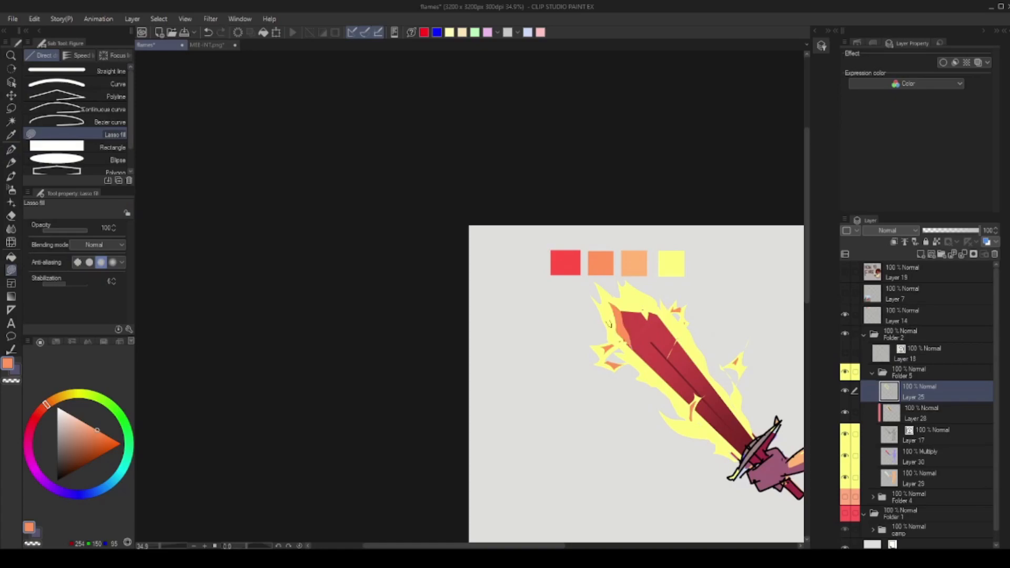
key("ctrl+z")
left_click_drag(621, 369, 593, 332)
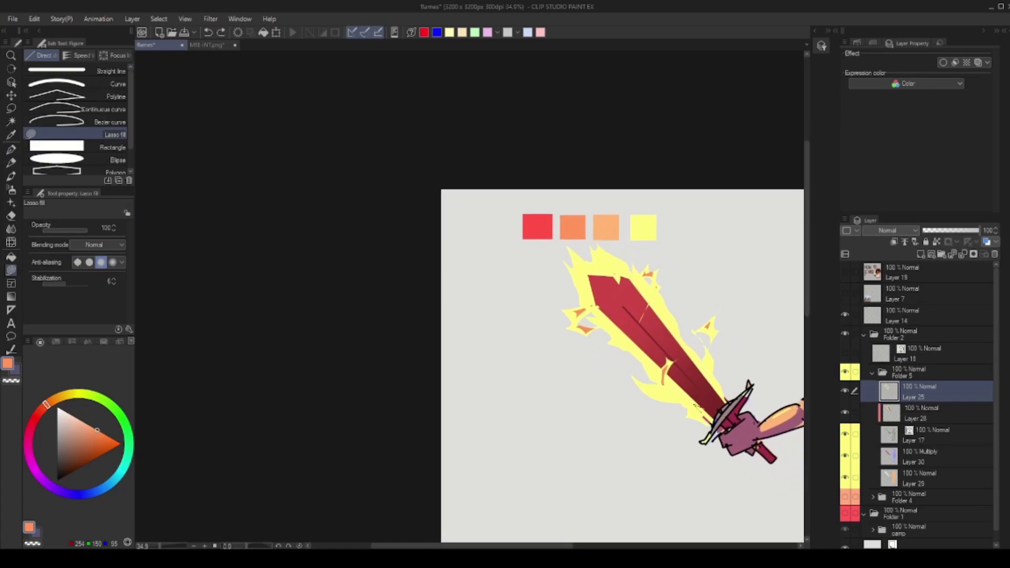
left_click_drag(705, 417, 696, 406)
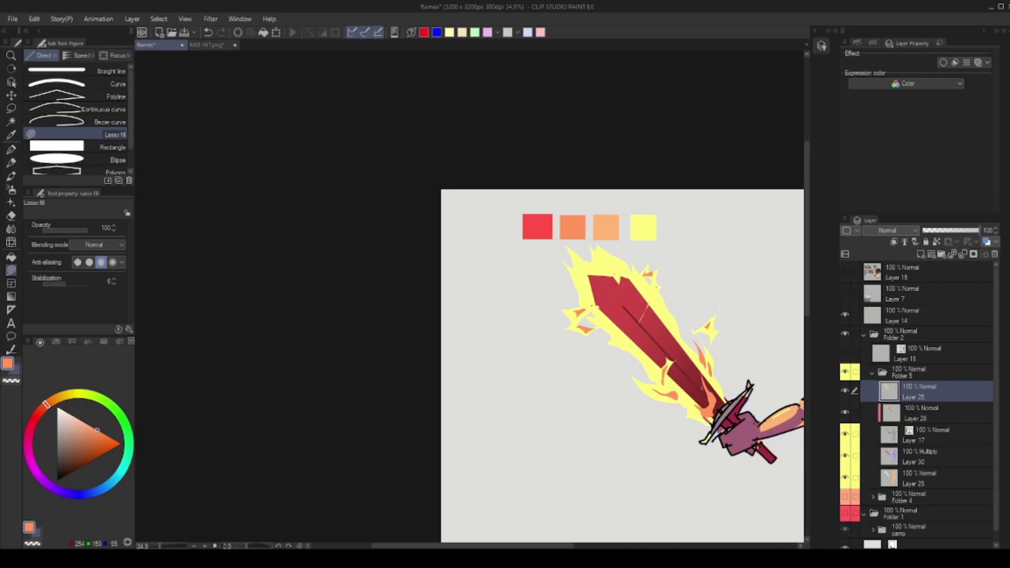
left_click_drag(621, 368, 644, 397)
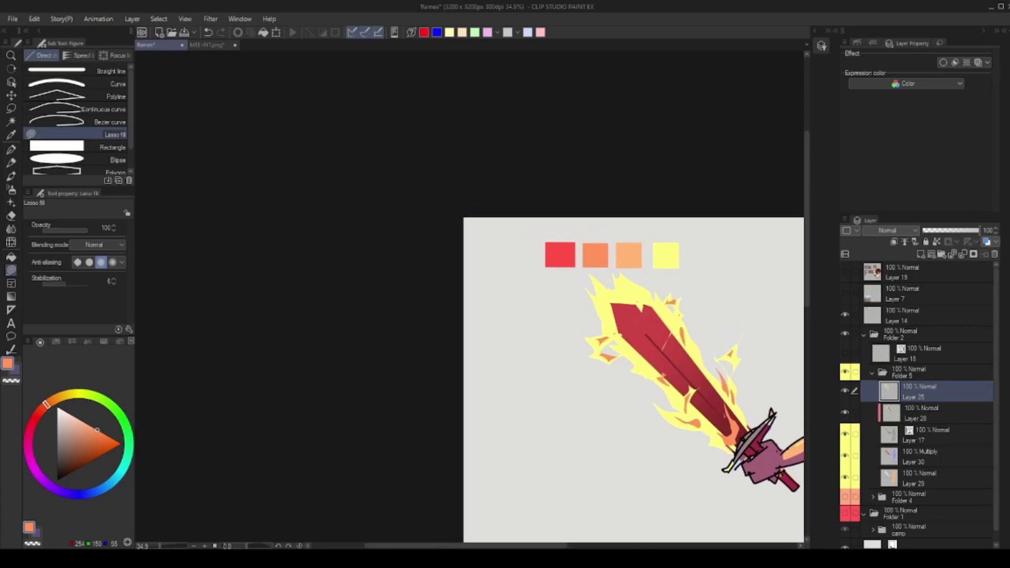
Lasso-fill orange accents inside the flames around the blade's tip and upper edge.
left_click_drag(632, 299, 642, 308)
key("ctrl+z")
left_click_drag(740, 371, 765, 397)
mouse_move(625, 315)
left_mouse_down()
mouse_move(623, 339)
mouse_move(657, 334)
left_mouse_up()
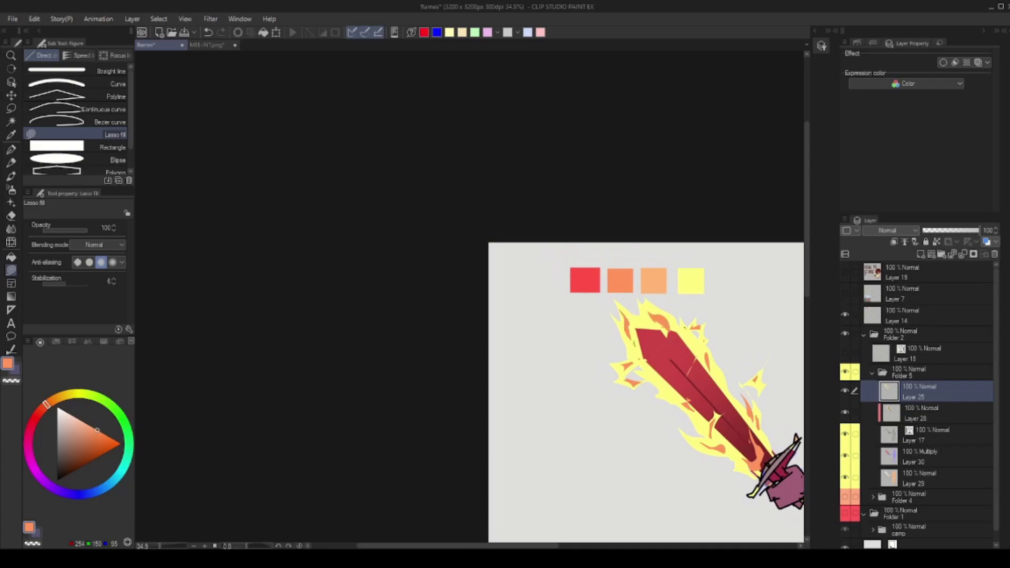
left_click_drag(697, 362, 688, 334)
mouse_move(705, 308)
left_mouse_down()
mouse_move(650, 311)
mouse_move(679, 314)
mouse_move(661, 350)
left_mouse_up()
Refine the sword's flames with yellow G-pen strokes sampled from the palette, reducing the brush size to 10.
key("p")
left_click(672, 273, "alt")
key("ctrl+z")
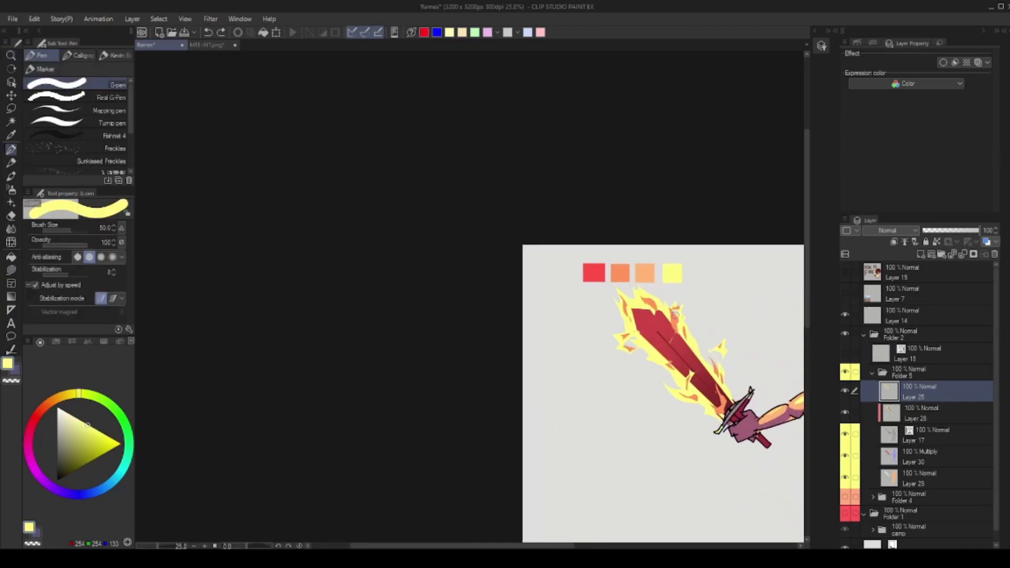
key("bracketleft")
key("bracketleft")
left_click_drag(674, 314, 657, 347)
left_click_drag(703, 310, 650, 309)
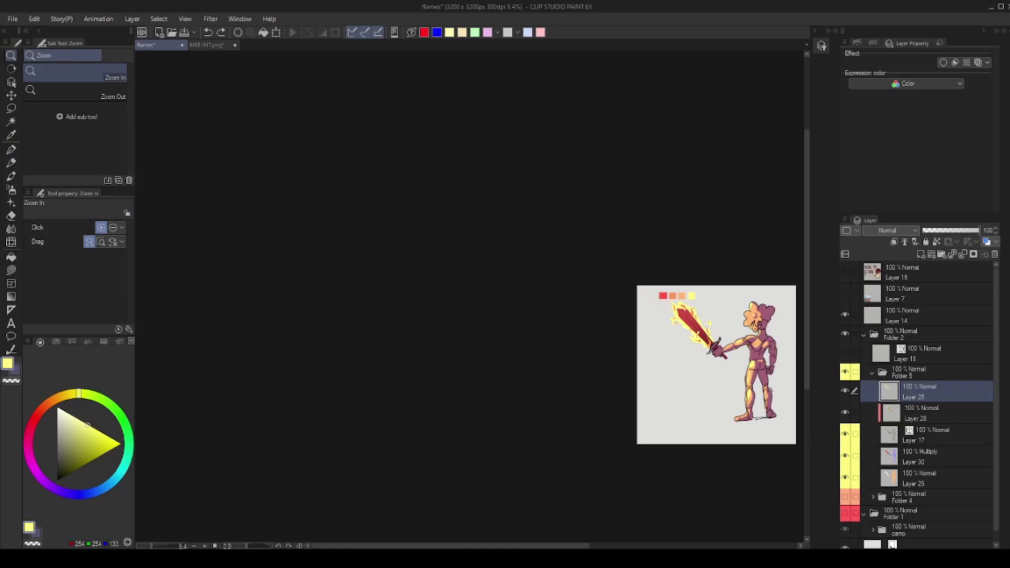
left_click_drag(712, 329, 684, 312)
key("bracketleft")
key("bracketleft")
left_click_drag(713, 312, 680, 335)
mouse_move(681, 337)
left_mouse_down()
mouse_move(711, 337)
mouse_move(694, 364)
mouse_move(684, 351)
left_mouse_up()
left_click(926, 457)
left_click(926, 479)
key("b")
key("ctrl+z")
key("ctrl+space")
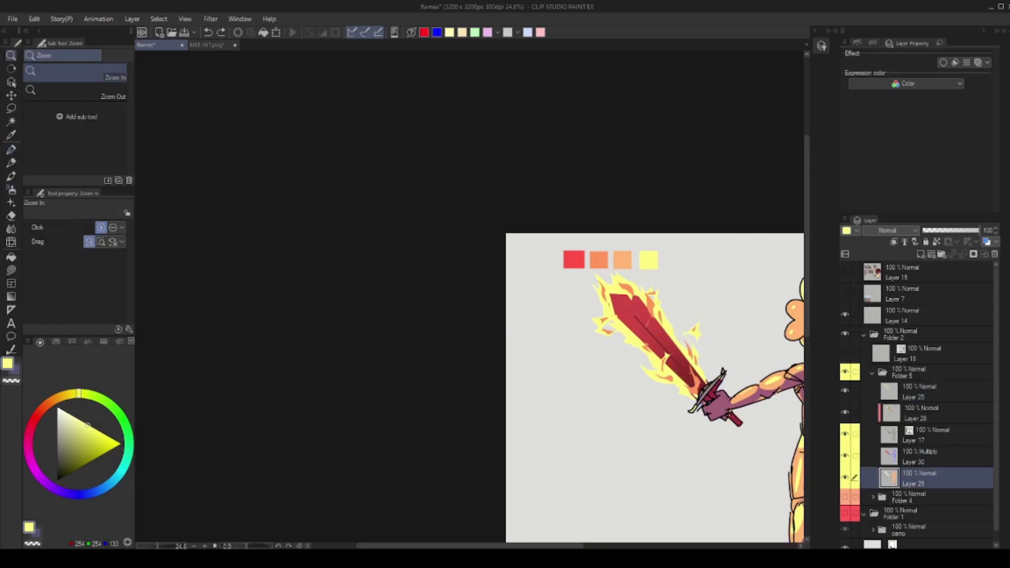
left_click_drag(658, 412, 613, 412)
left_click_drag(689, 408, 718, 443)
left_click_drag(756, 536, 795, 535)
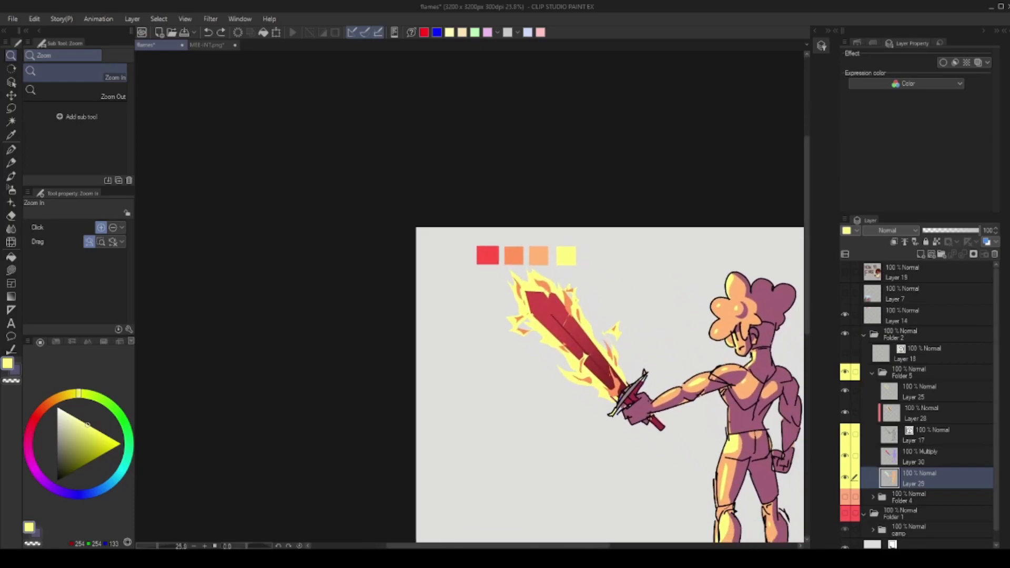
Add a new layer above Layer 25 and set its blending mode to Add (Glow), with the Soft airbrush ready.
key("alt+bracketright")
key("alt+bracketright")
key("alt+bracketright")
key("alt+bracketright")
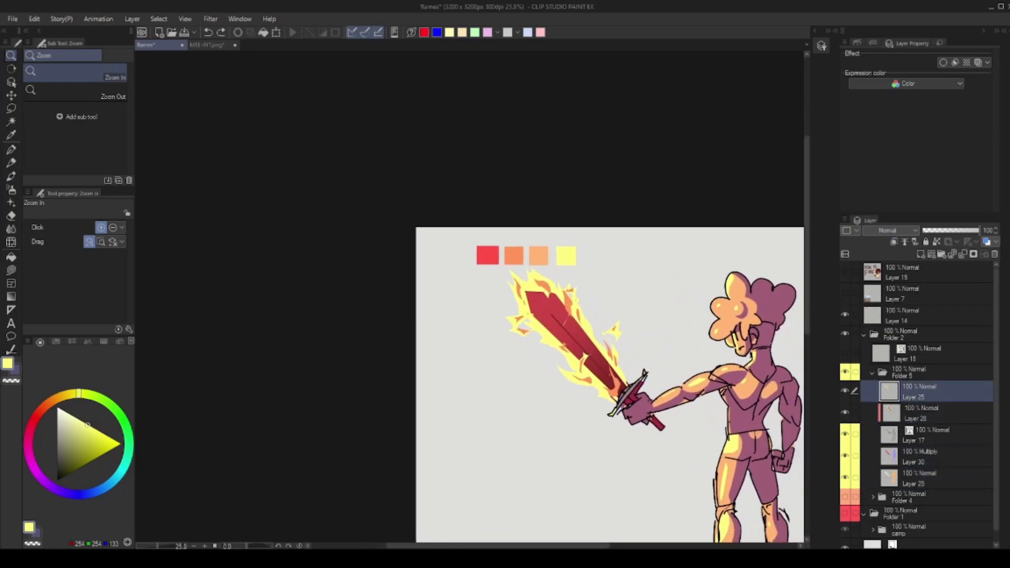
key("ctrl+shift+n")
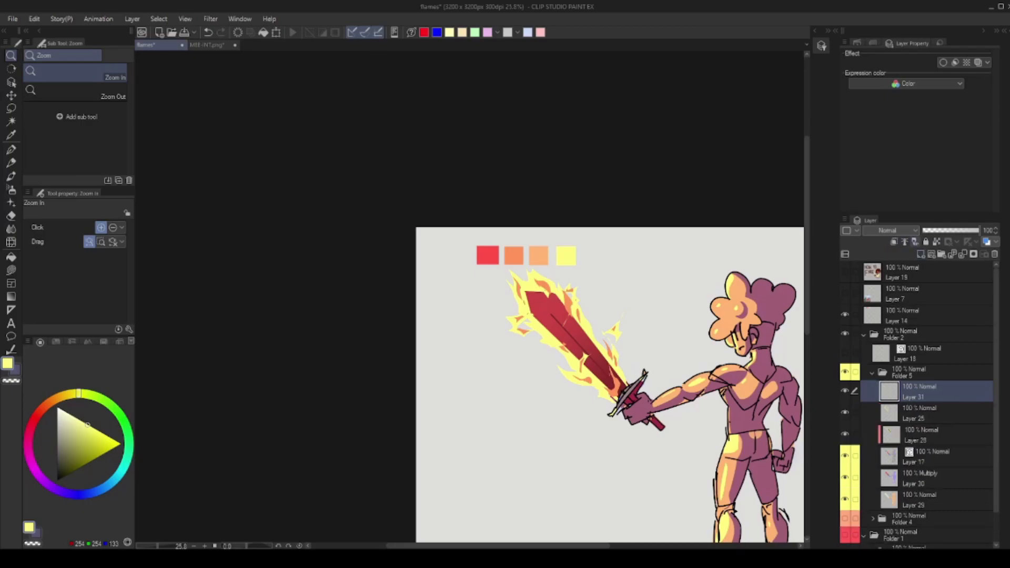
mouse_move(642, 323)
left_mouse_down()
mouse_move(546, 233)
mouse_move(599, 234)
left_mouse_up()
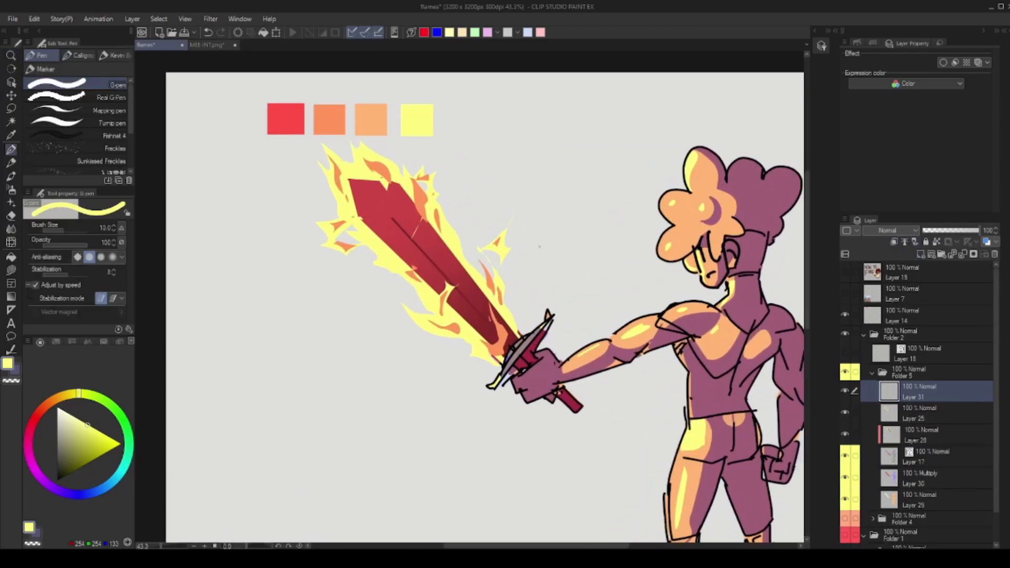
key("b")
left_click(891, 230)
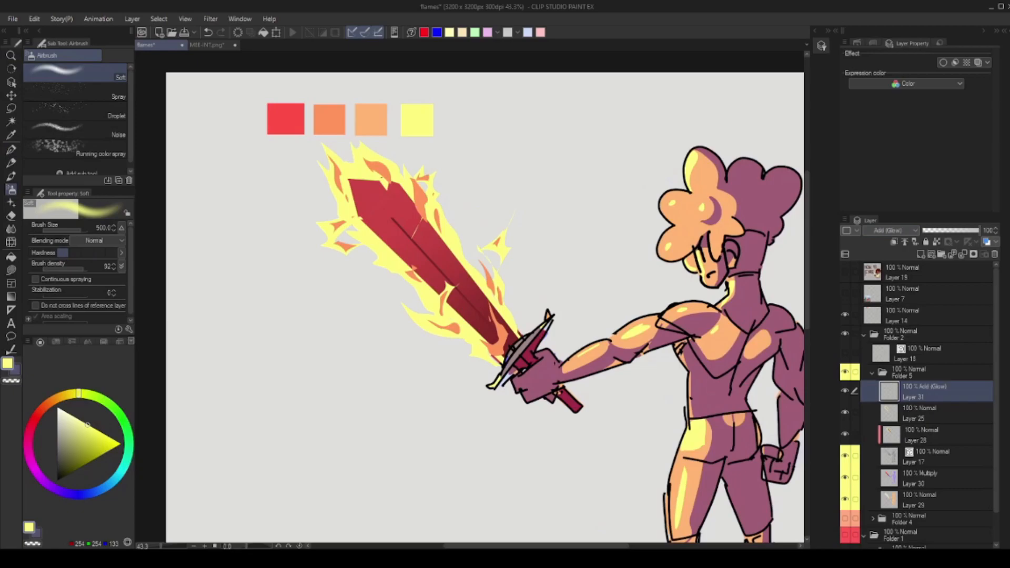
Try airbrushing a glow down the blade on the Add (Glow) layer at size 500, first in yellow and then in sampled red.
left_click_drag(377, 174, 447, 269)
key("ctrl+z")
left_click(380, 201, "alt")
left_click_drag(373, 192, 480, 310)
key("ctrl+z")
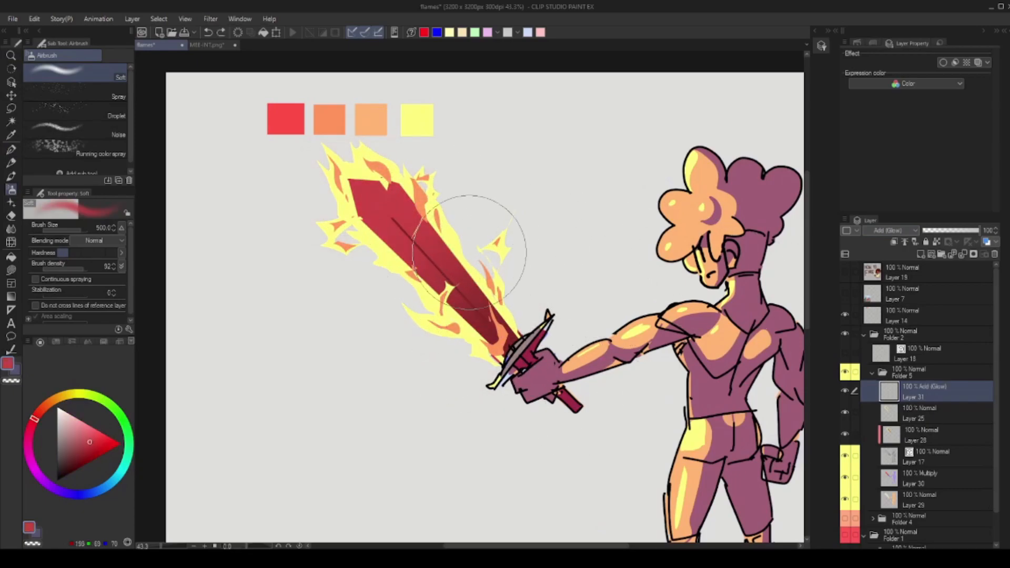
Try a sampled yellow airbrush glow along the sword and around the blade's tip.
left_click(451, 242, "alt")
left_click_drag(386, 168, 536, 353)
key("ctrl+z")
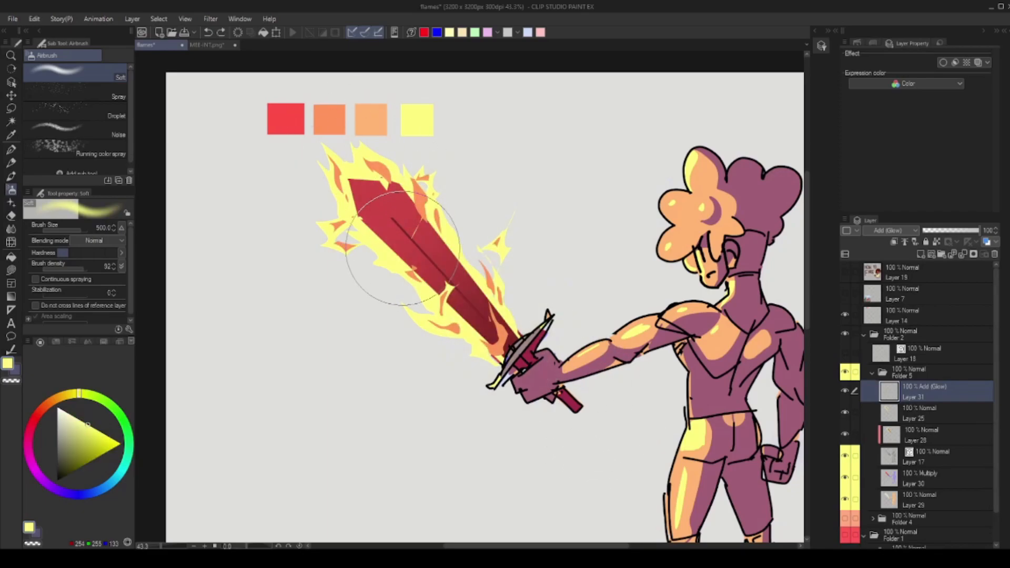
left_click_drag(347, 211, 361, 270)
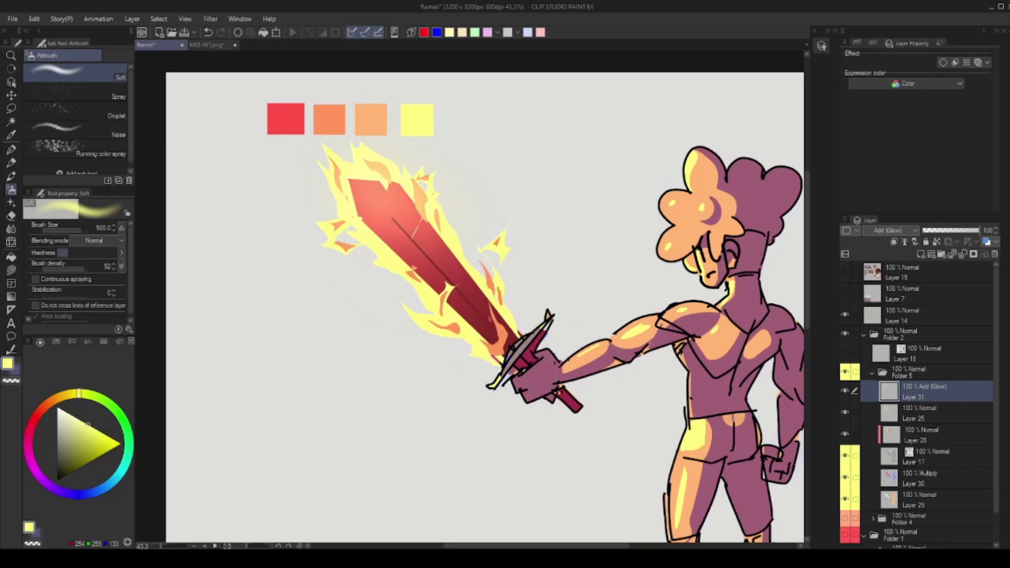
key("ctrl+z")
Try a broad airbrush glow over the entire blade and its flames in red sampled from the blade.
left_click(415, 226, "alt")
mouse_move(368, 173)
left_mouse_down()
mouse_move(440, 204)
mouse_move(401, 248)
mouse_move(440, 305)
mouse_move(539, 384)
mouse_move(431, 263)
mouse_move(495, 337)
left_mouse_up()
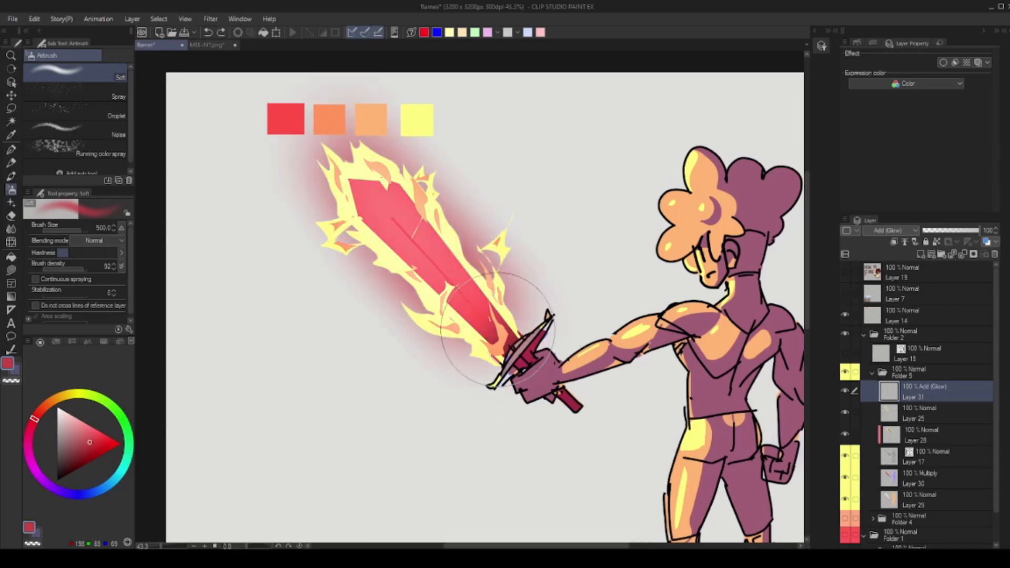
key("ctrl+z")
key("ctrl+z")
left_click_drag(507, 225, 522, 198)
mouse_move(489, 294)
left_mouse_down()
mouse_move(514, 344)
mouse_move(499, 328)
left_mouse_up()
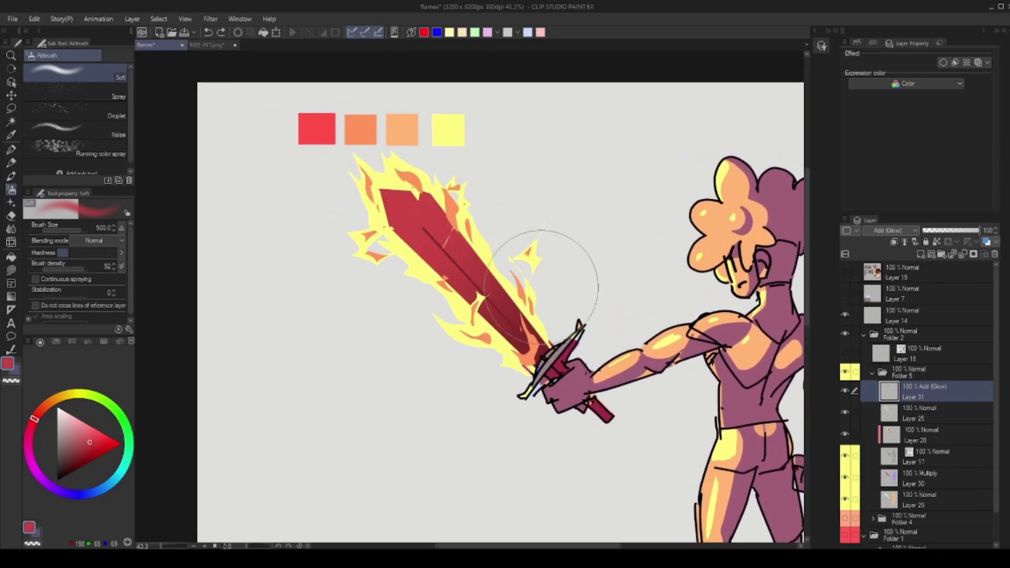
Airbrush a soft red glow over the upper blade and tip of the sword on the Add (Glow) layer.
key("alt+bracketleft")
key("alt+bracketright")
left_click_drag(406, 339, 463, 267)
key("ctrl+z")
left_click_drag(412, 227, 447, 205)
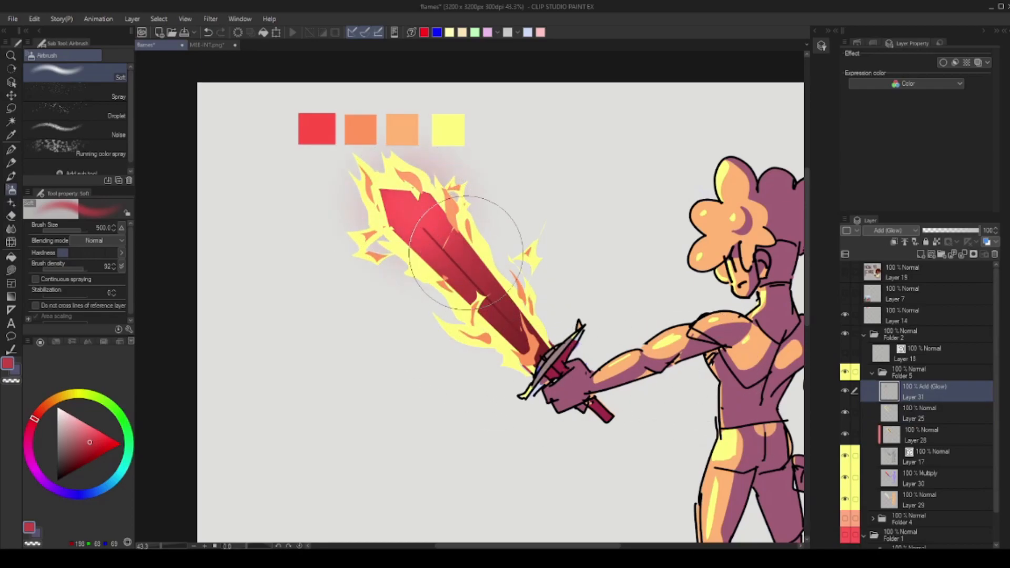
Try a thin red G-pen highlight across the middle of the blade.
key("p")
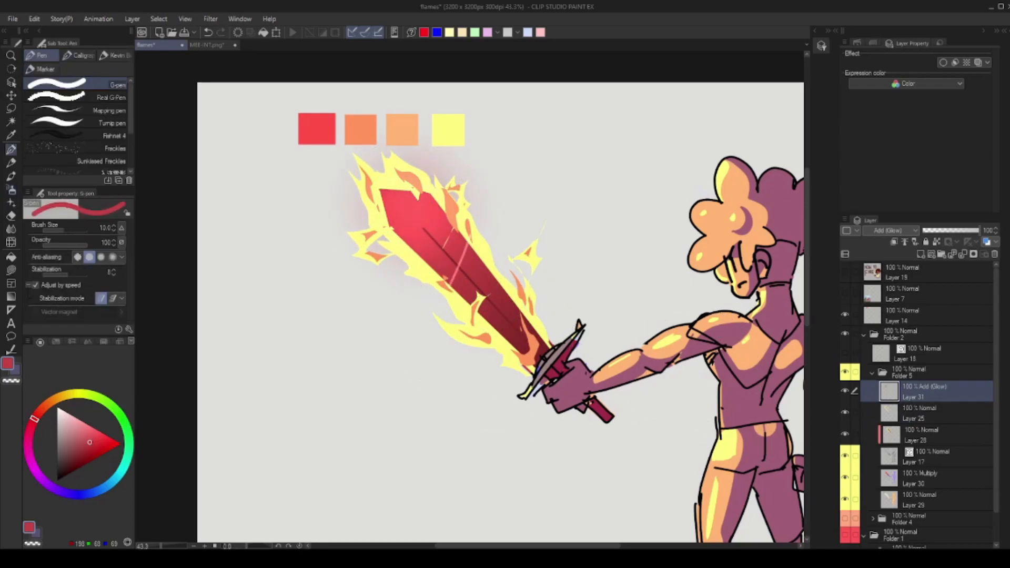
key("ctrl+z")
key("ctrl+z")
key("ctrl+z")
Lasso-fill angular highlights on the blade's tip and extend them with a thin pen highlight down the blade.
key("u")
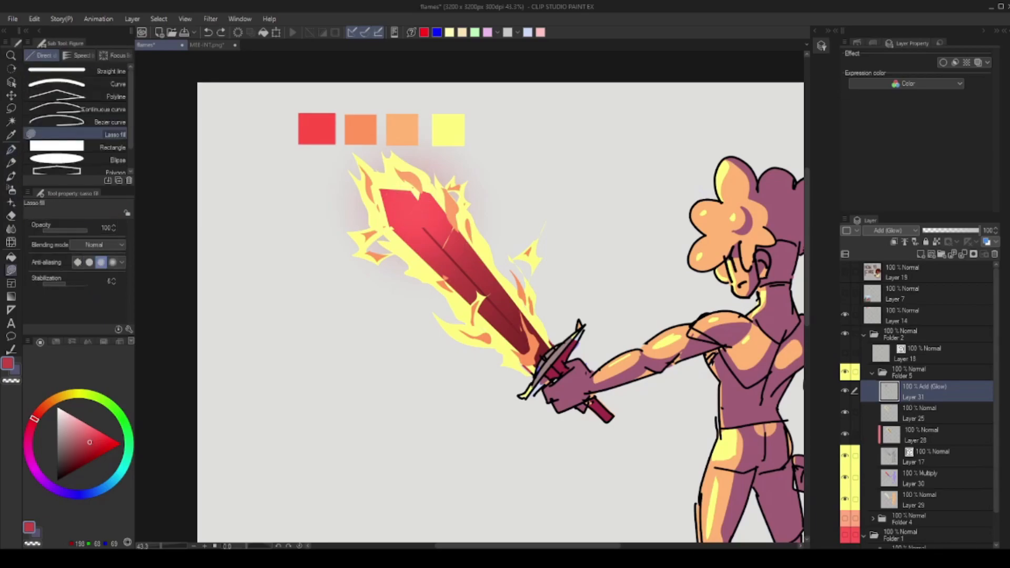
left_click_drag(405, 219, 429, 205)
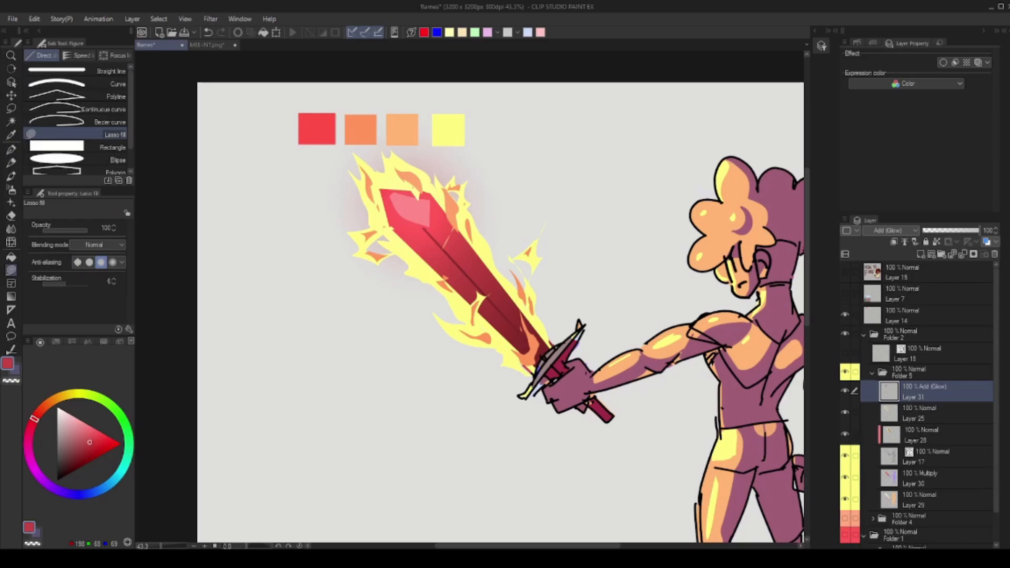
left_click_drag(473, 284, 453, 264)
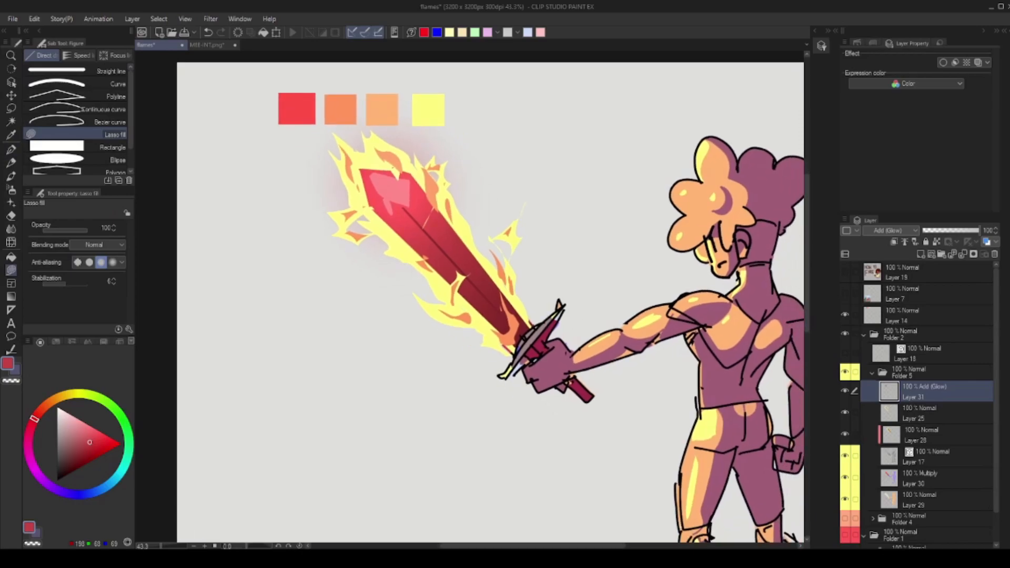
left_click_drag(424, 184, 412, 221)
key("j")
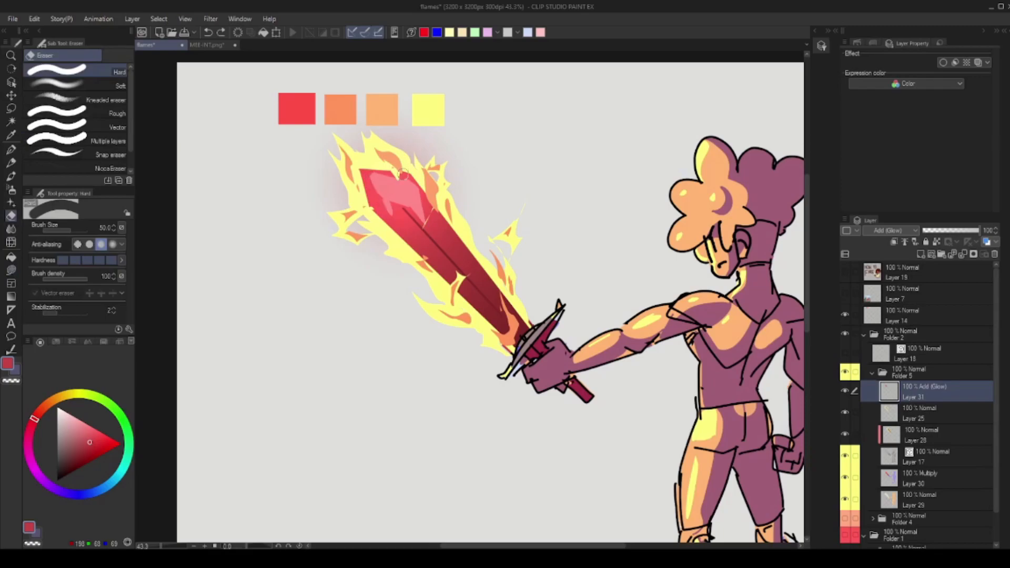
key("p")
mouse_move(429, 227)
left_mouse_down()
mouse_move(396, 183)
mouse_move(473, 275)
left_mouse_up()
Put away the sword artwork in Folder 5 and show Folder 4's fireball with a new Add (Glow) layer on top.
key("ctrl+space")
mouse_move(500, 226)
left_mouse_down()
mouse_move(421, 226)
mouse_move(455, 226)
left_mouse_up()
left_click_drag(505, 274, 632, 280)
left_click(915, 372)
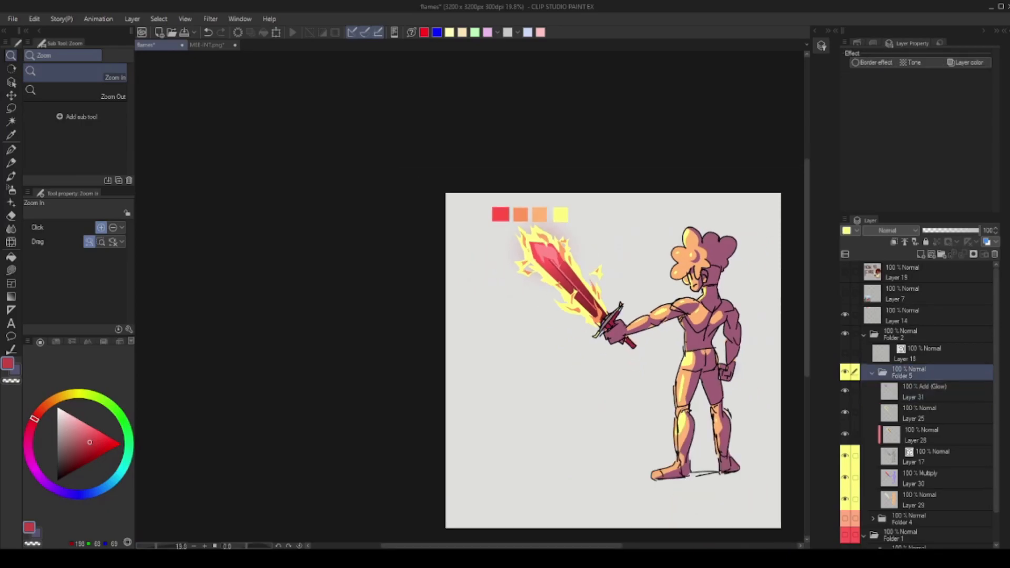
left_click(873, 372)
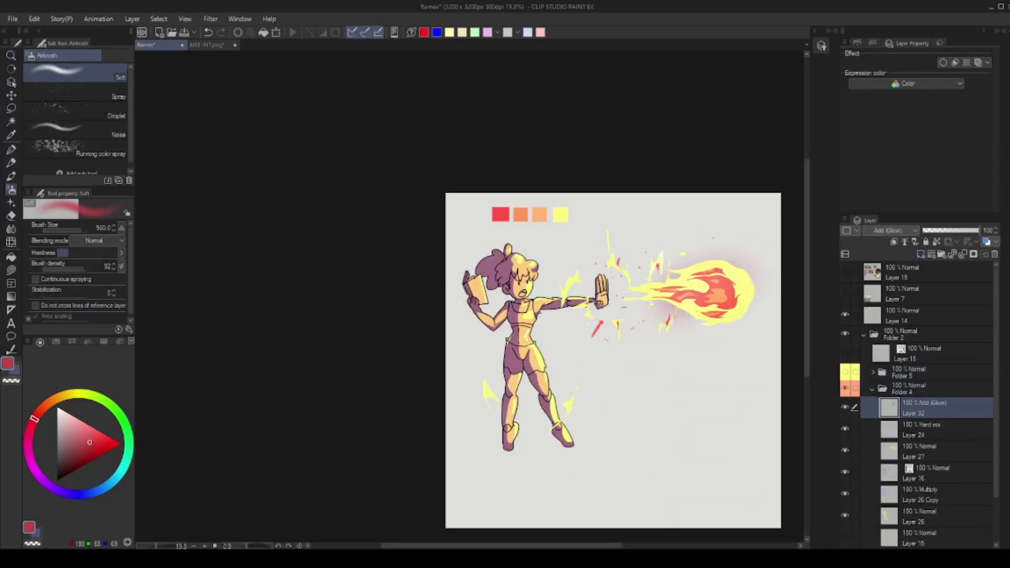
Airbrush a glow over the fireball in a colour sampled from its core, and try a lasso-filled accent there.
left_click(722, 288, "alt")
mouse_move(737, 296)
left_mouse_down()
mouse_move(645, 299)
mouse_move(676, 308)
mouse_move(656, 301)
mouse_move(680, 277)
left_mouse_up()
key("u")
mouse_move(683, 269)
left_mouse_down()
mouse_move(716, 257)
mouse_move(672, 311)
left_mouse_up()
key("ctrl+z")
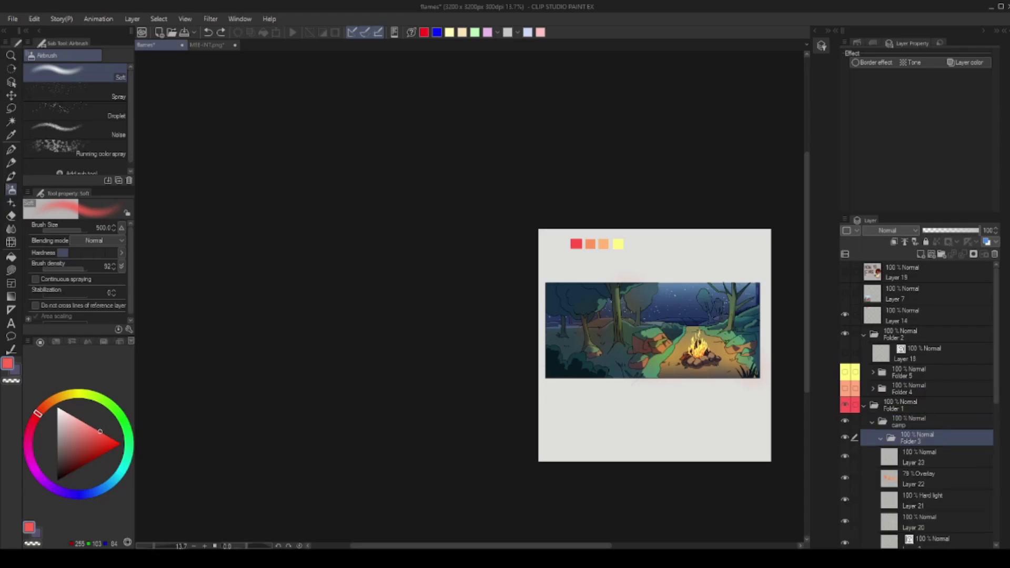
Change the blending mode of the top layer in the camp scene's Folder 3 and airbrush a soft glow over the campfire.
left_click(926, 458)
left_click(891, 231)
left_click_drag(698, 346, 729, 337)
scroll(680, 348, "up", 6)
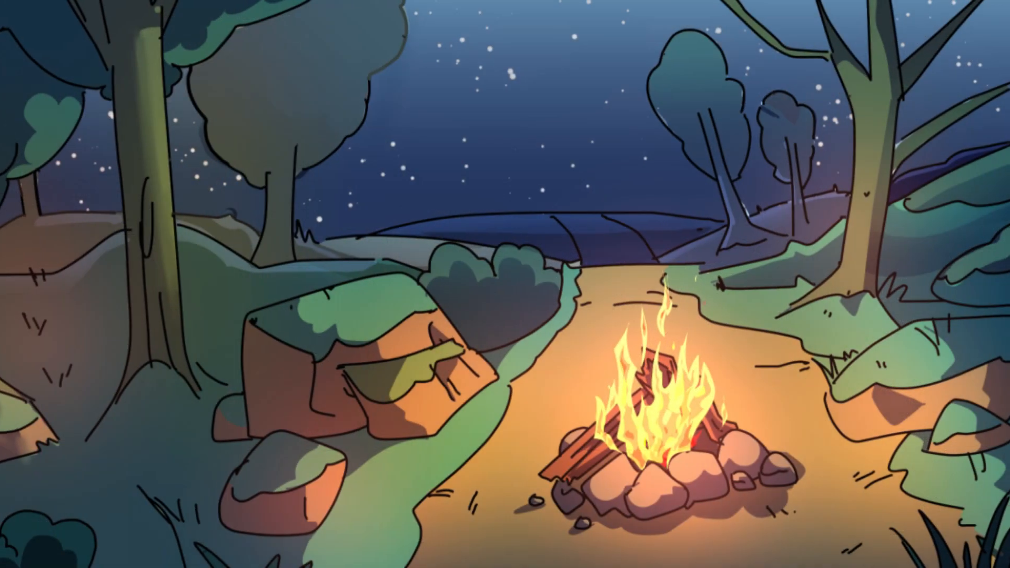